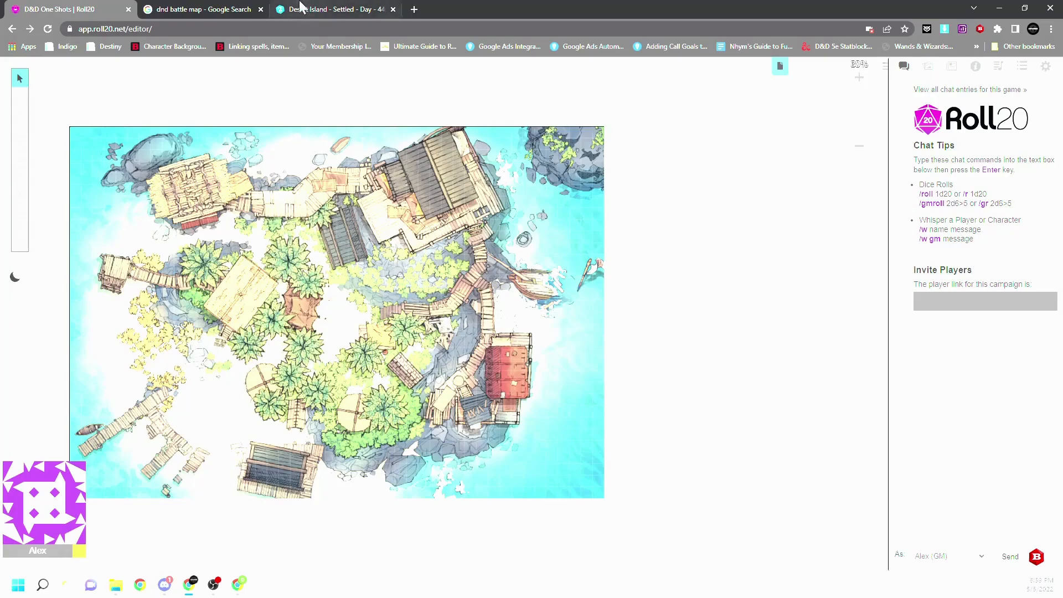
# Add a new character to the journal and name it Alexander The Great.
pyautogui.click(954, 68)
pyautogui.click(1039, 118)
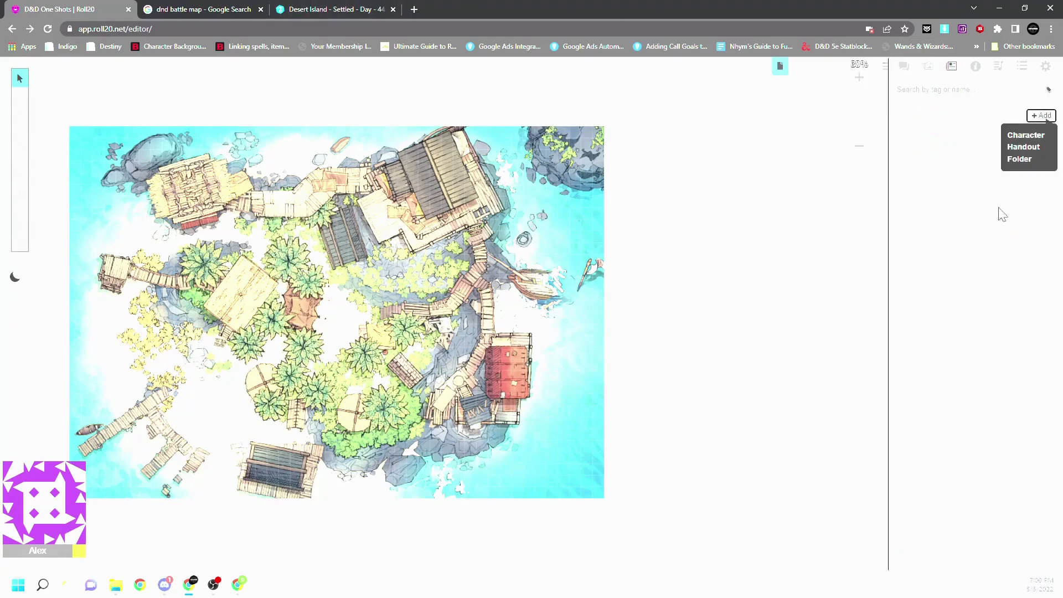
pyautogui.click(1035, 140)
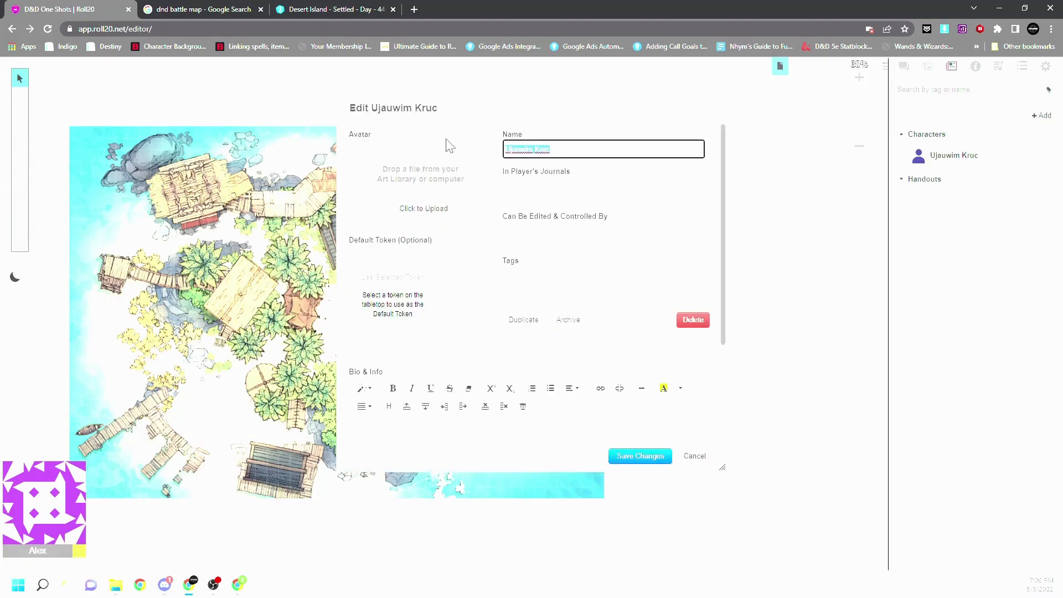
pyautogui.write('A')
pyautogui.press('BackSpace')
pyautogui.write('Alexan')
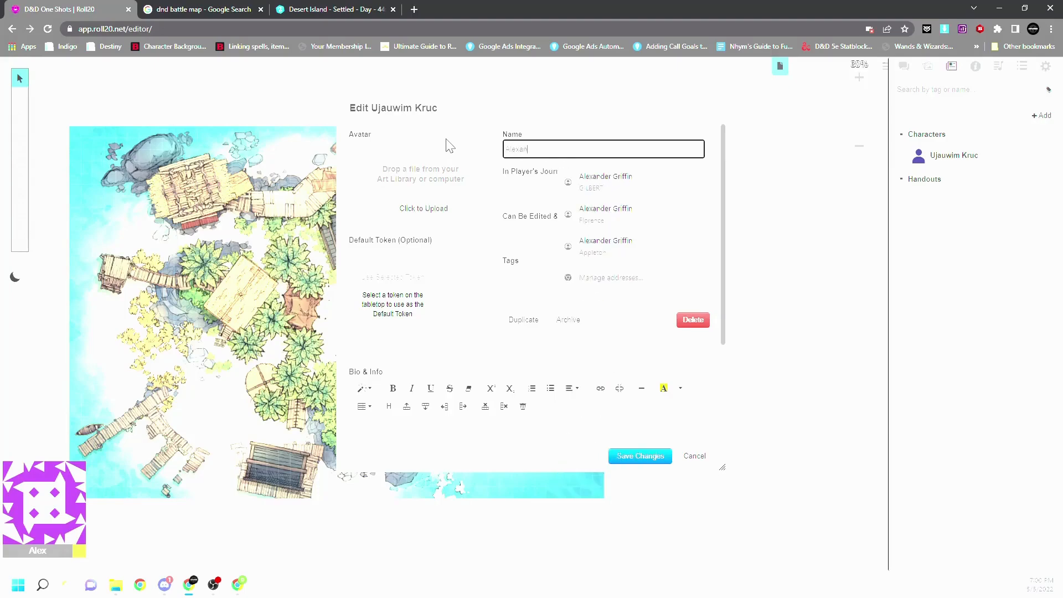
pyautogui.write('der The Great')
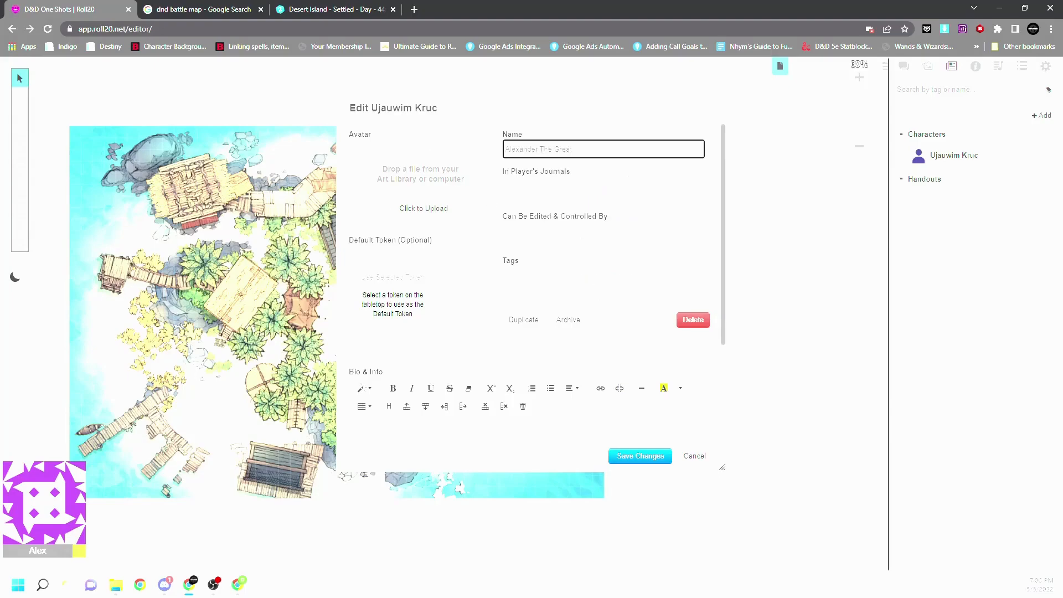
# Make the character visible in the journals of All Players and let All Players edit and control it.
pyautogui.click(550, 189)
pyautogui.click(550, 205)
pyautogui.click(563, 230)
pyautogui.click(567, 248)
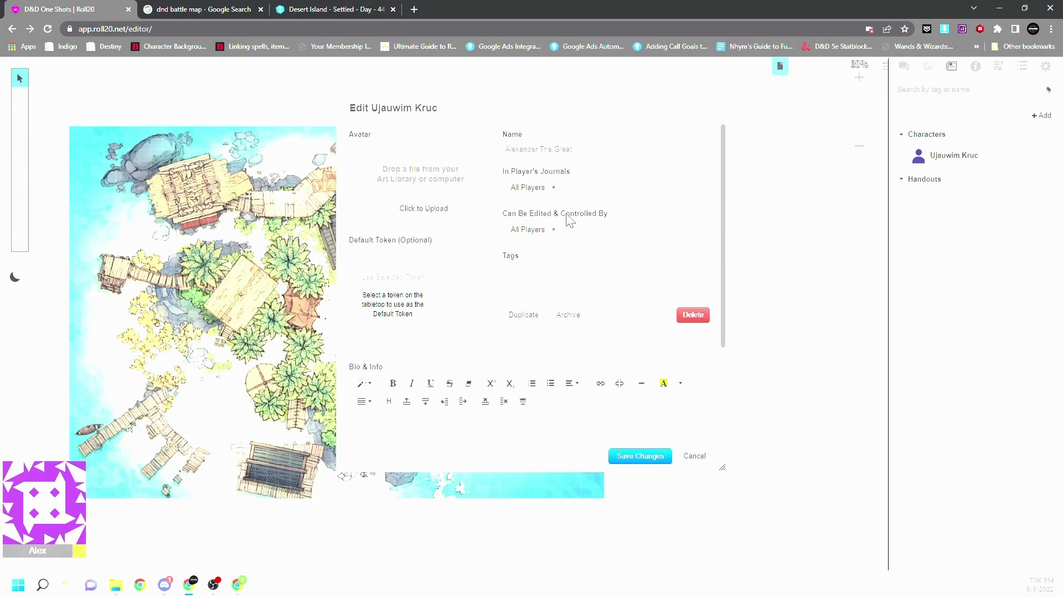
pyautogui.click(553, 230)
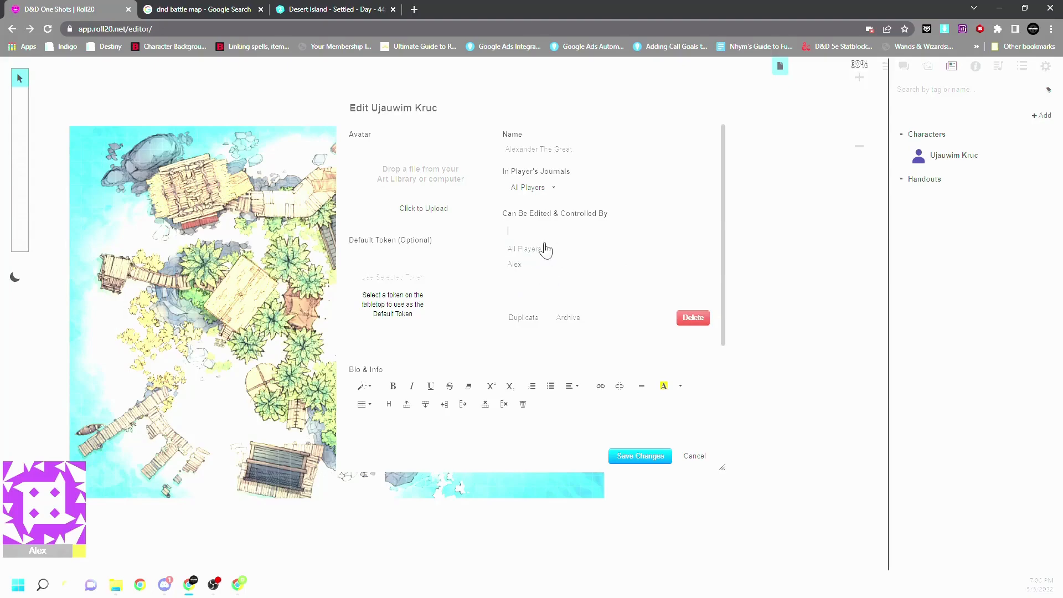
pyautogui.click(545, 251)
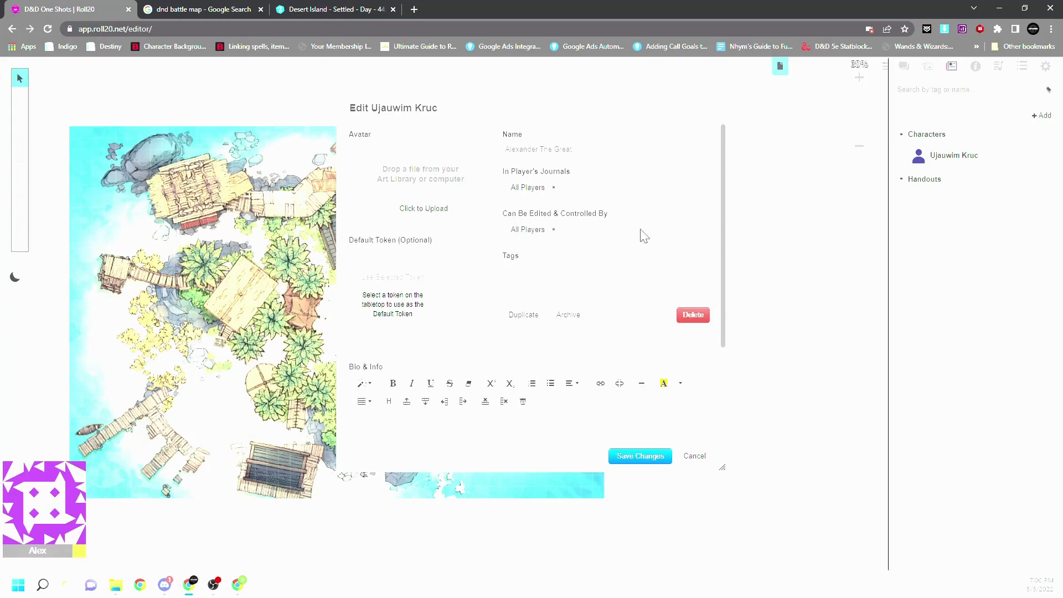
# Upload the Bard image from the DnD tokens folder in Downloads as the character's avatar.
pyautogui.click(437, 209)
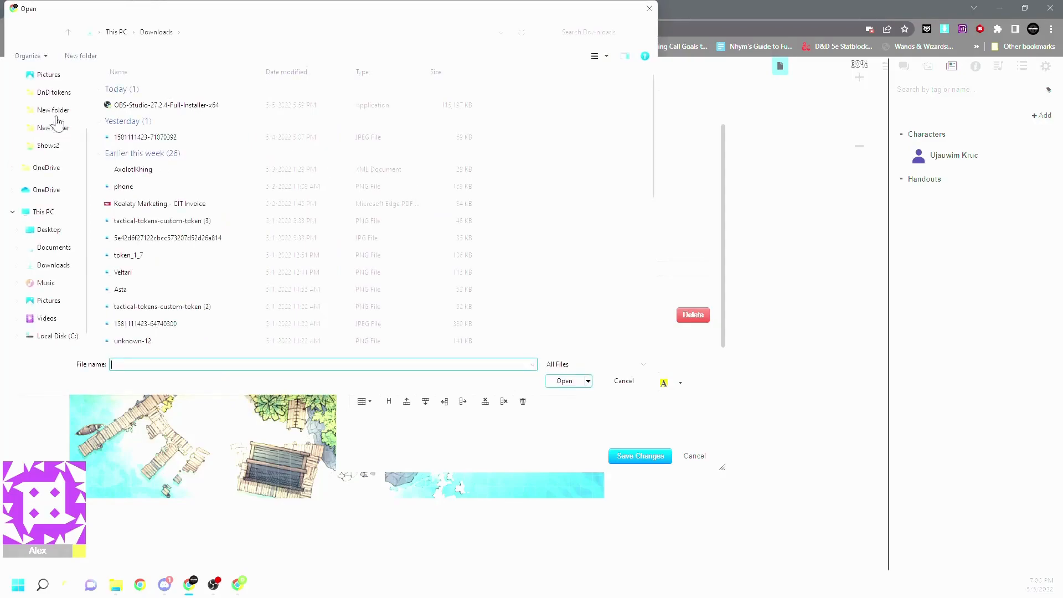
pyautogui.scroll(3, 45, 116)
pyautogui.click(40, 115)
pyautogui.scroll(-2, 219, 225)
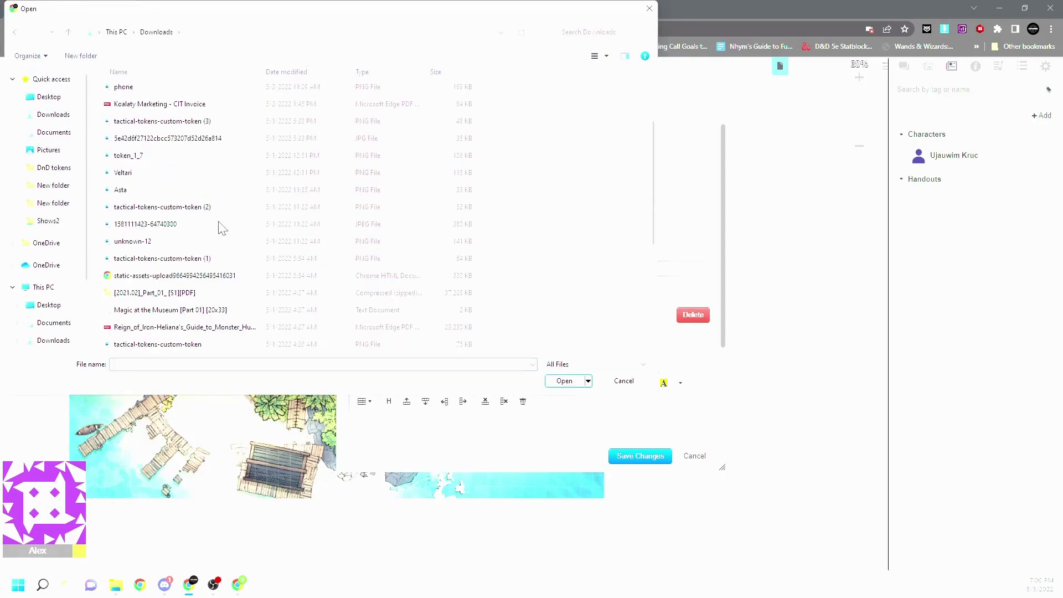
pyautogui.scroll(-4, 223, 227)
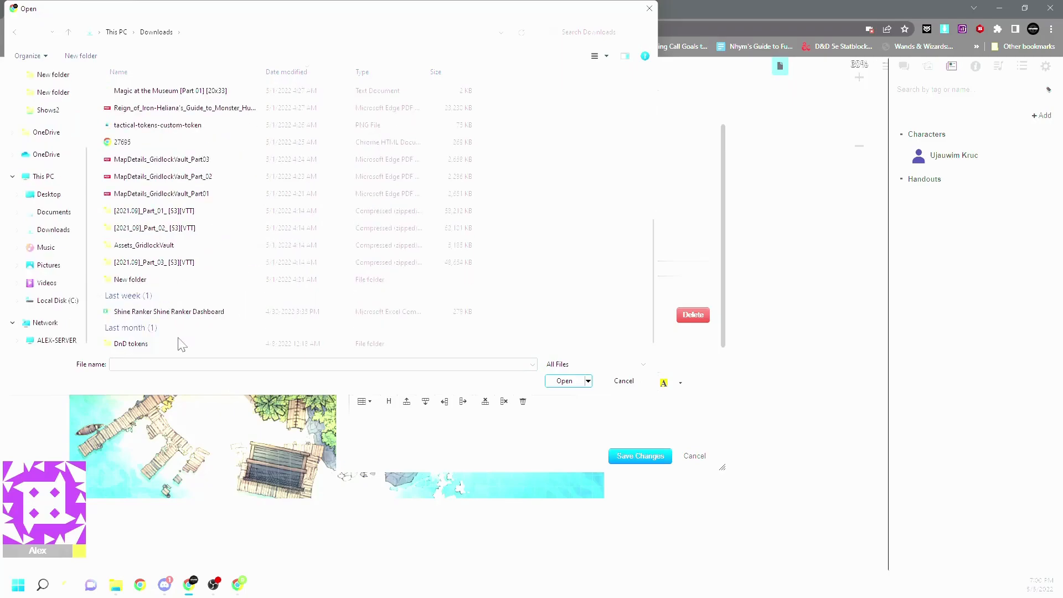
pyautogui.doubleClick(179, 342)
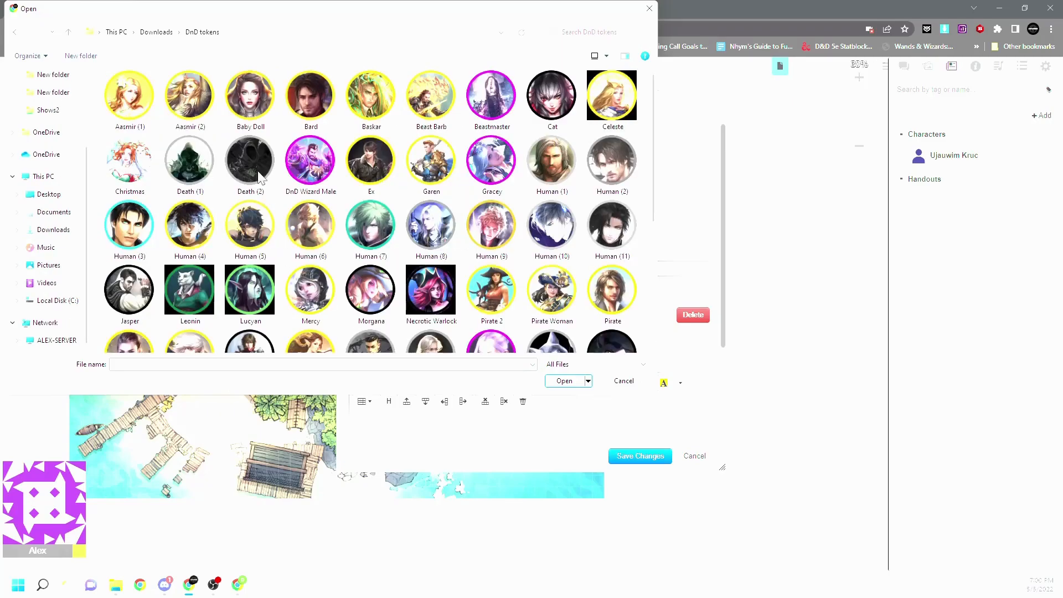
pyautogui.click(314, 96)
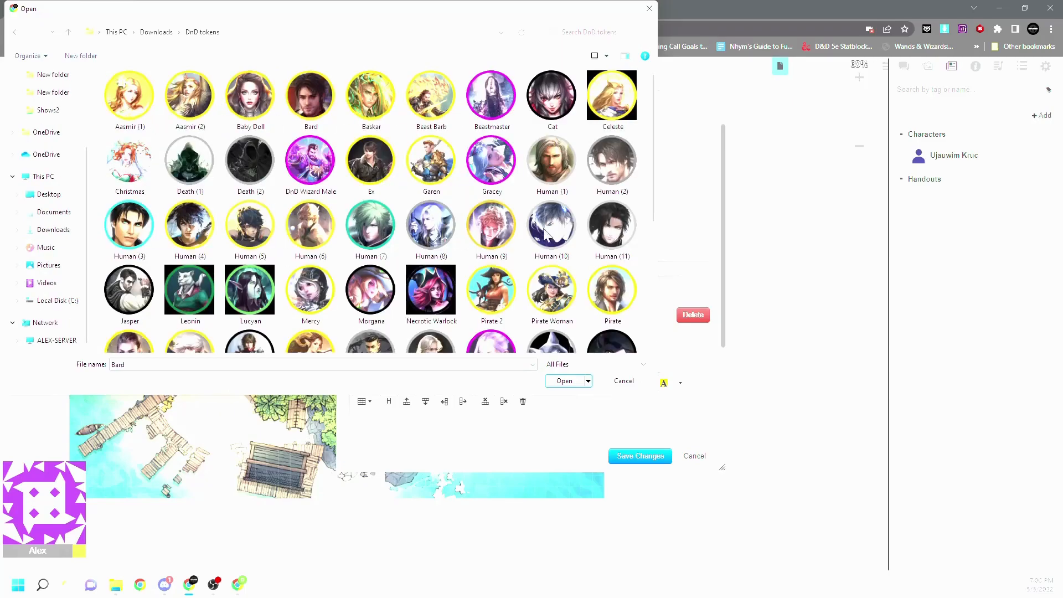
pyautogui.click(564, 382)
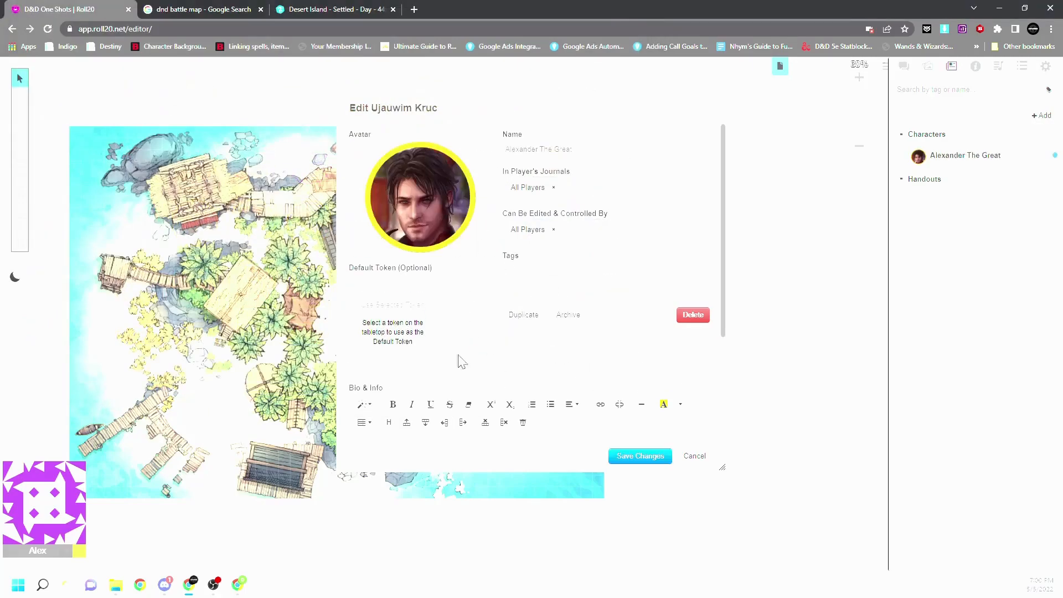
# Look over the default token, bio and GM notes fields and save the character's changes.
pyautogui.scroll(-3, 661, 366)
pyautogui.scroll(1, 622, 392)
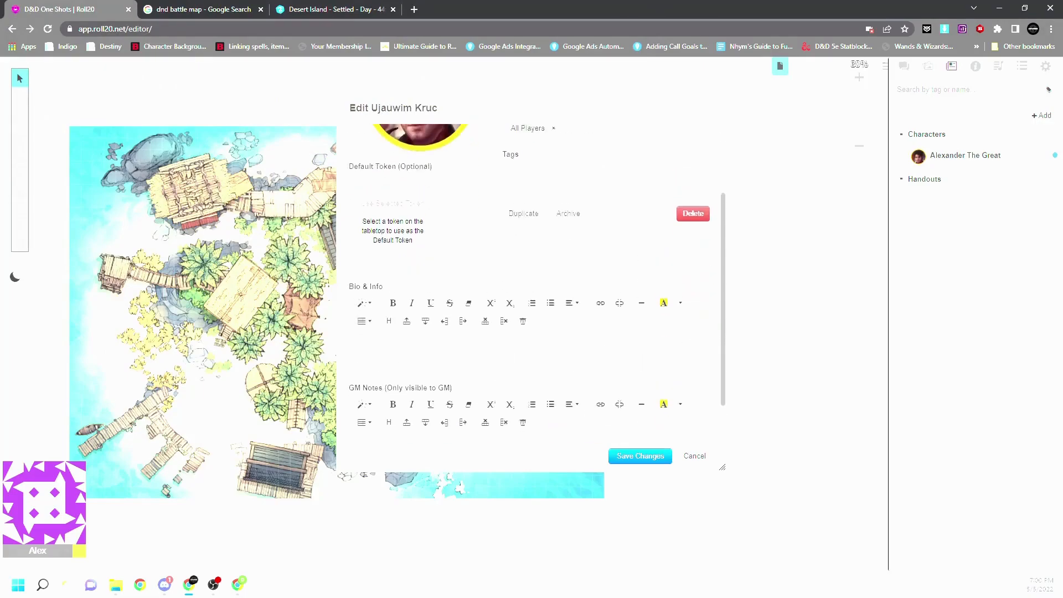
pyautogui.scroll(-1, 531, 294)
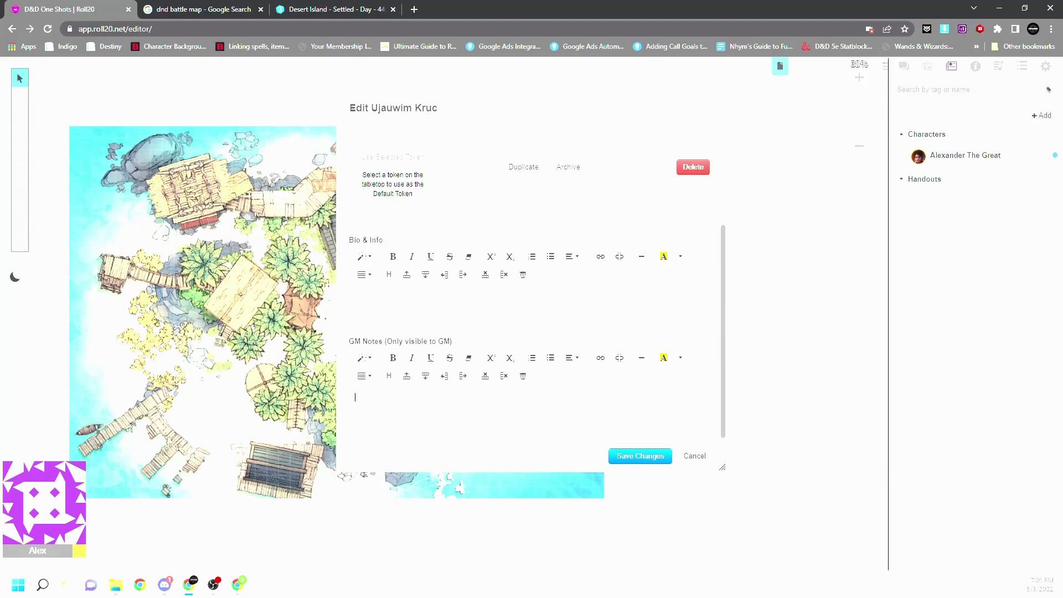
pyautogui.scroll(3, 554, 429)
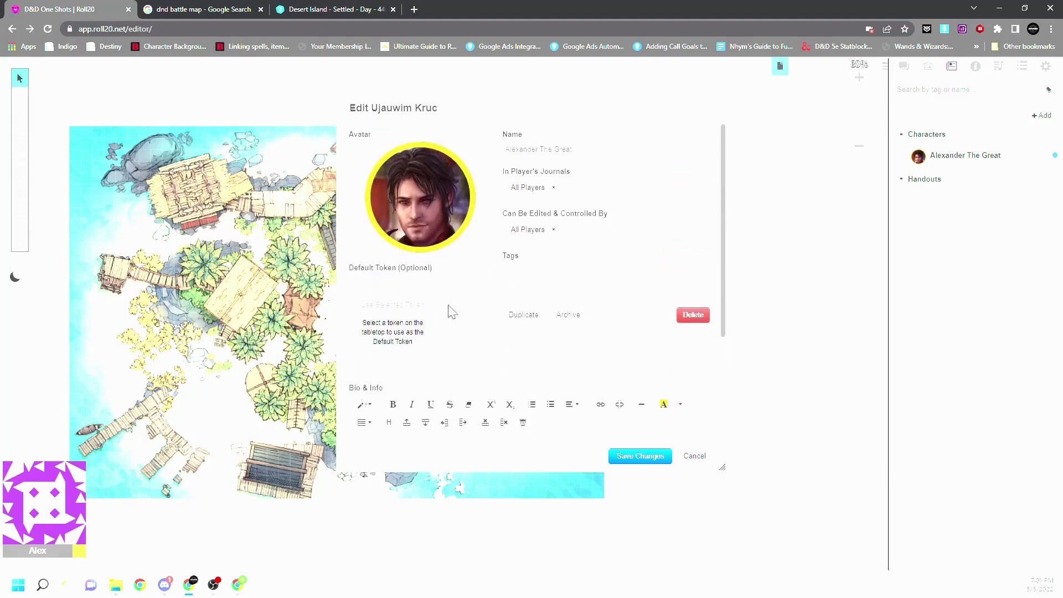
pyautogui.scroll(-2, 435, 316)
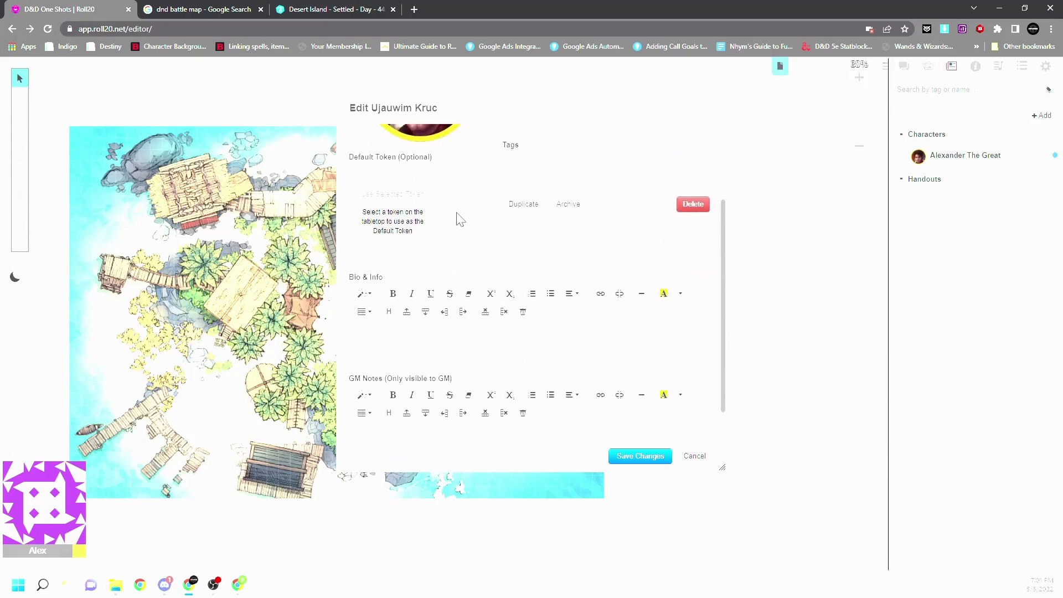
pyautogui.scroll(2, 460, 217)
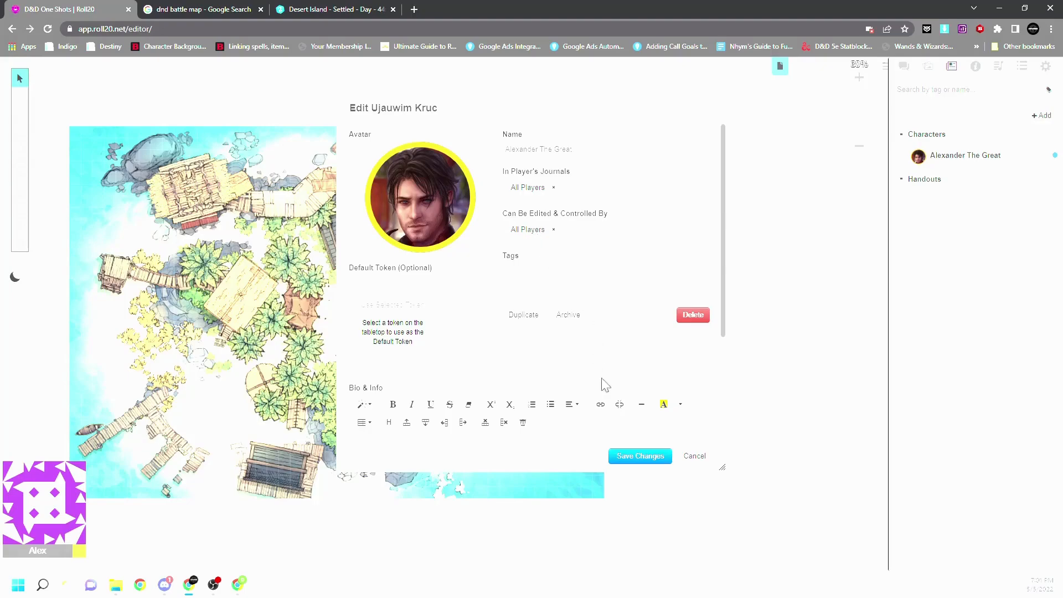
pyautogui.click(639, 457)
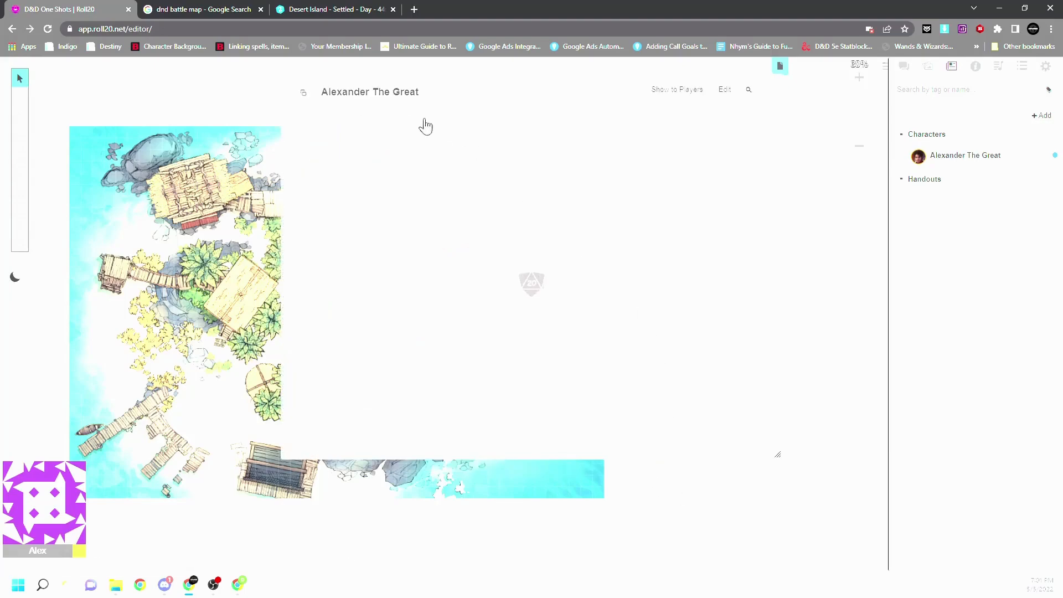
# Open Alexander The Great's character sheet for direct editing and show the sheet's settings.
pyautogui.click(383, 129)
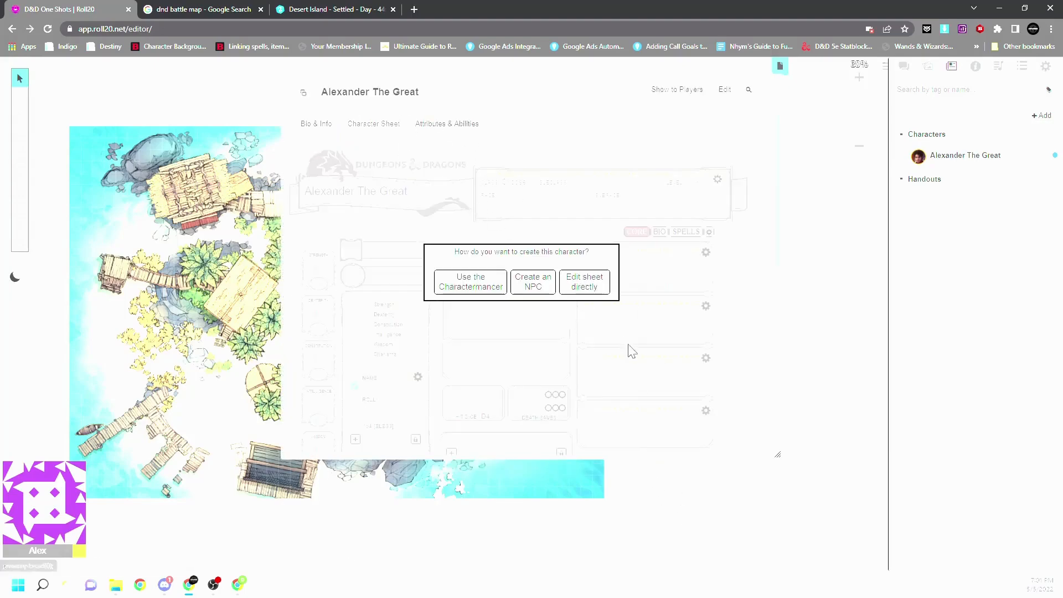
pyautogui.click(586, 284)
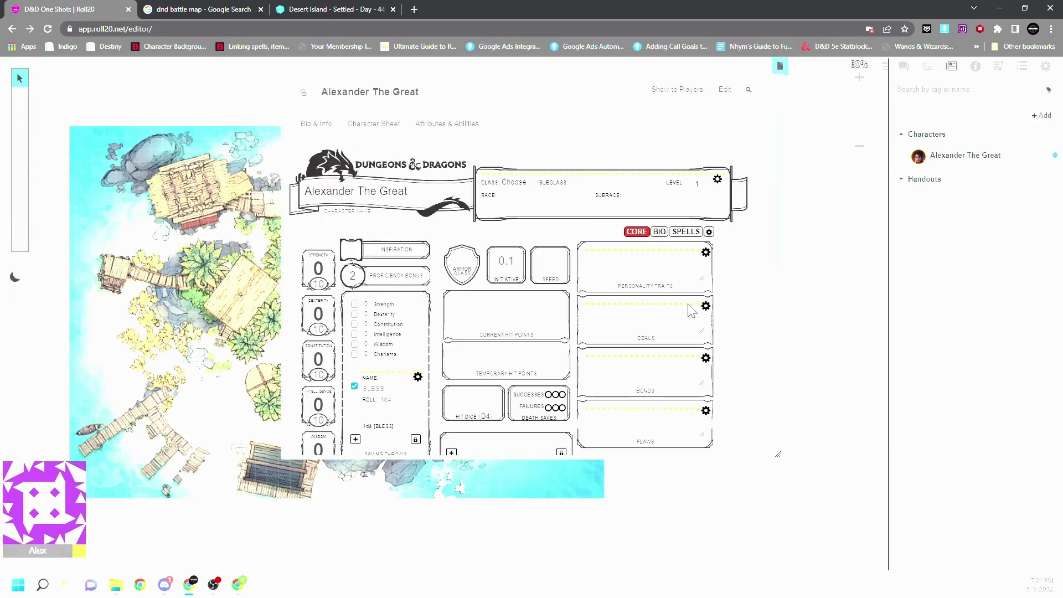
pyautogui.click(709, 232)
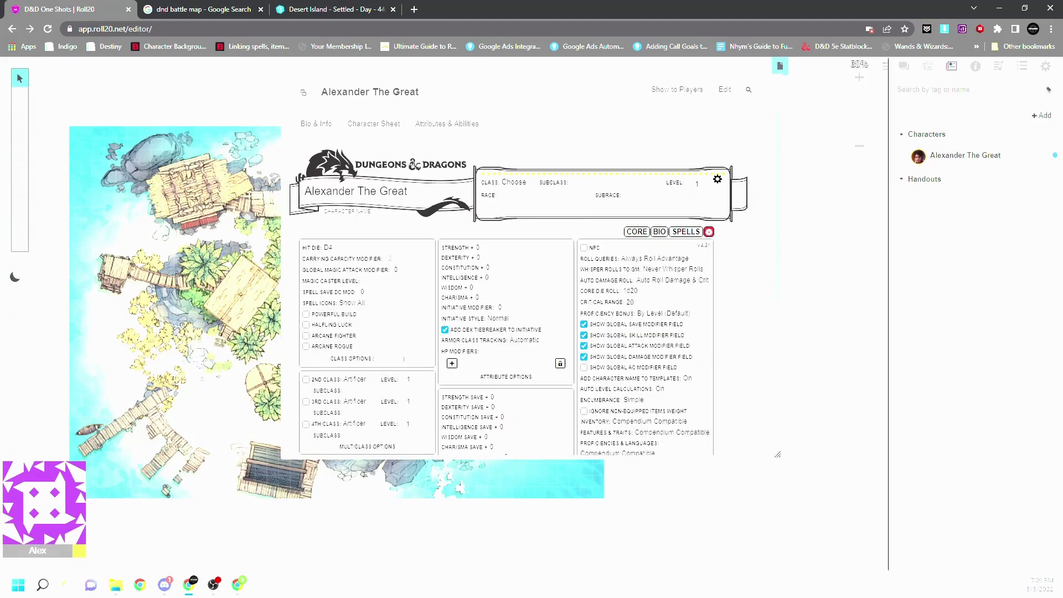
# Enable the global AC modifier field, set the critical range to 19, and return to the core page.
pyautogui.click(584, 369)
pyautogui.click(643, 302)
pyautogui.click(741, 315)
pyautogui.click(500, 308)
pyautogui.click(533, 304)
pyautogui.click(636, 232)
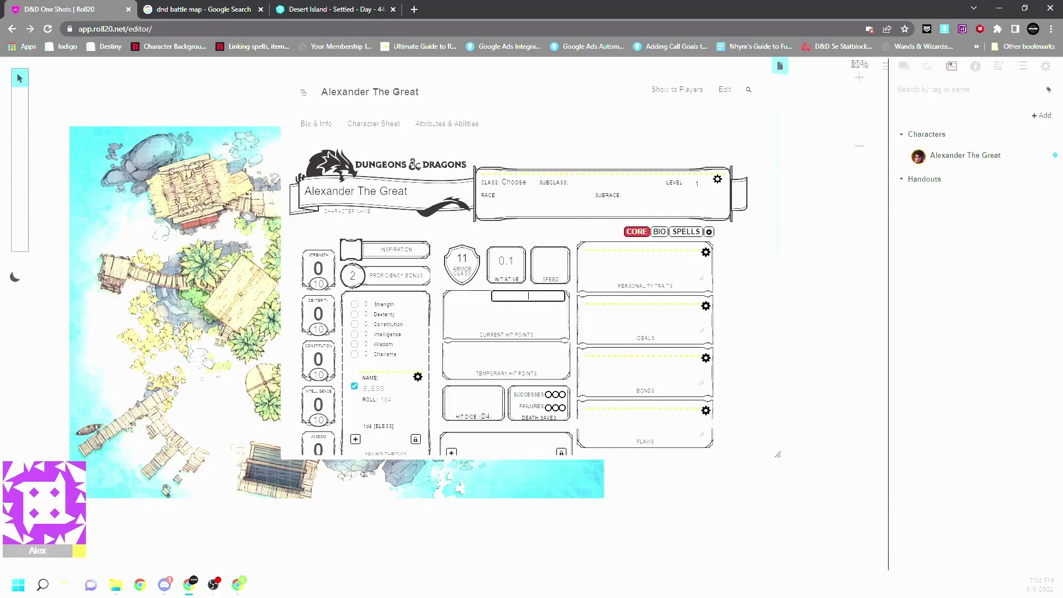
# Set the armor class to 13 and both the maximum and current hit points to 8.
pyautogui.click(462, 259)
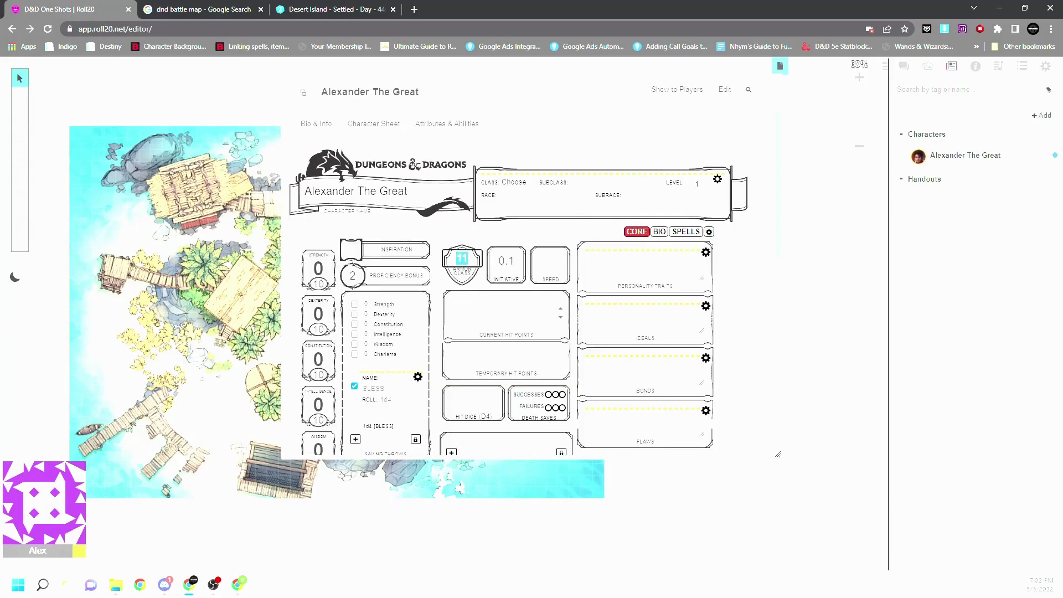
pyautogui.write('13')
pyautogui.click(519, 296)
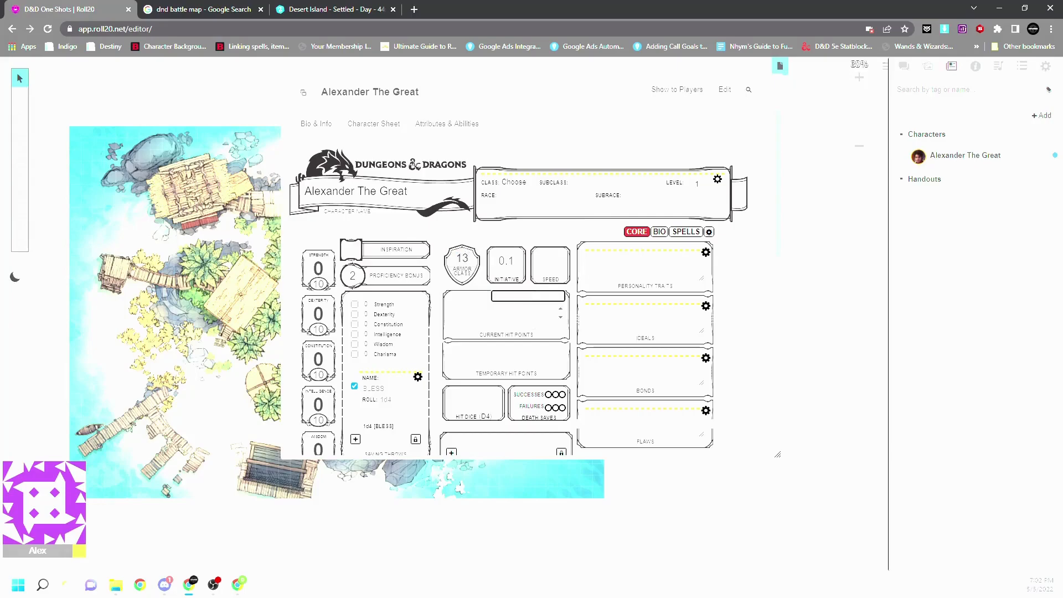
pyautogui.write('8')
pyautogui.click(507, 332)
pyautogui.write('8')
pyautogui.click(571, 334)
# Set the ability scores to Strength 15, Dexterity 13, Constitution 14, Intelligence 12, Wisdom 12 and Charisma 16.
pyautogui.scroll(-1, 336, 287)
pyautogui.click(319, 228)
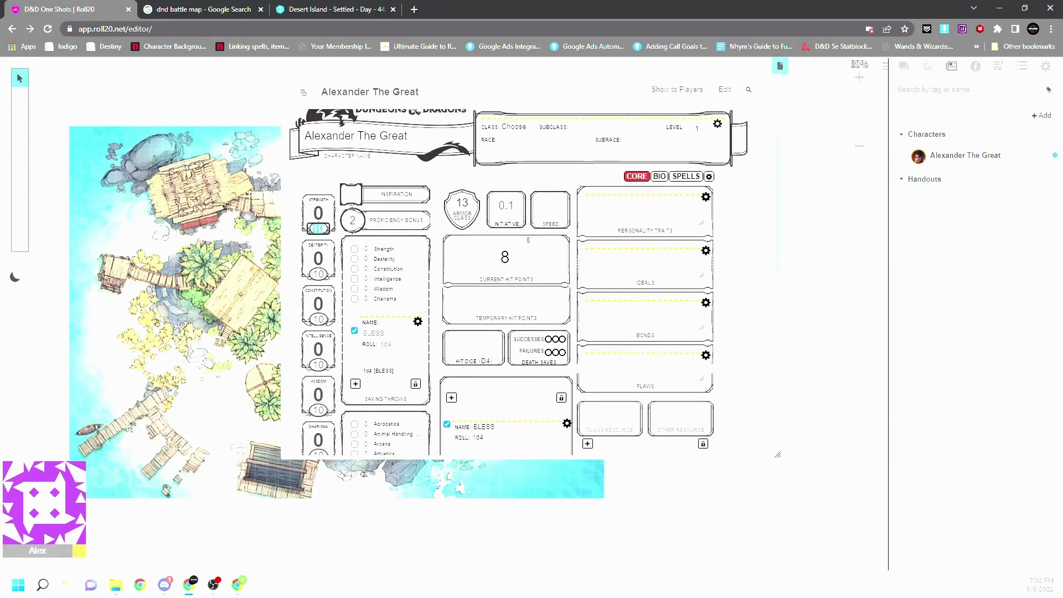
pyautogui.write('15')
pyautogui.press('Tab')
pyautogui.write('13')
pyautogui.press('Tab')
pyautogui.write('14')
pyautogui.press('Tab')
pyautogui.scroll(-2, 331, 326)
pyautogui.write('12')
pyautogui.press('Tab')
pyautogui.write('12')
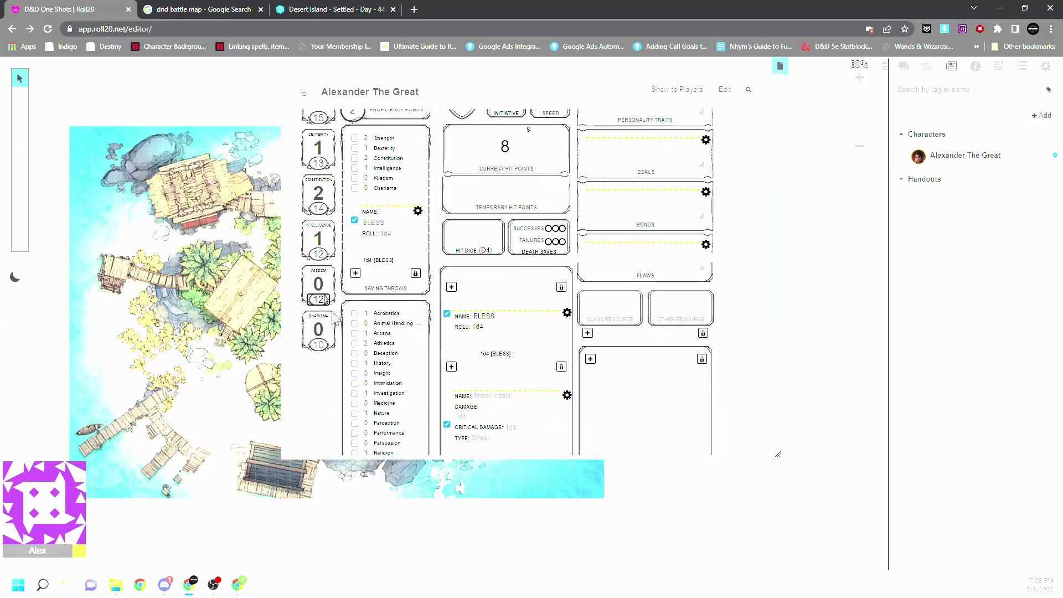
pyautogui.press('Tab')
pyautogui.write('1')
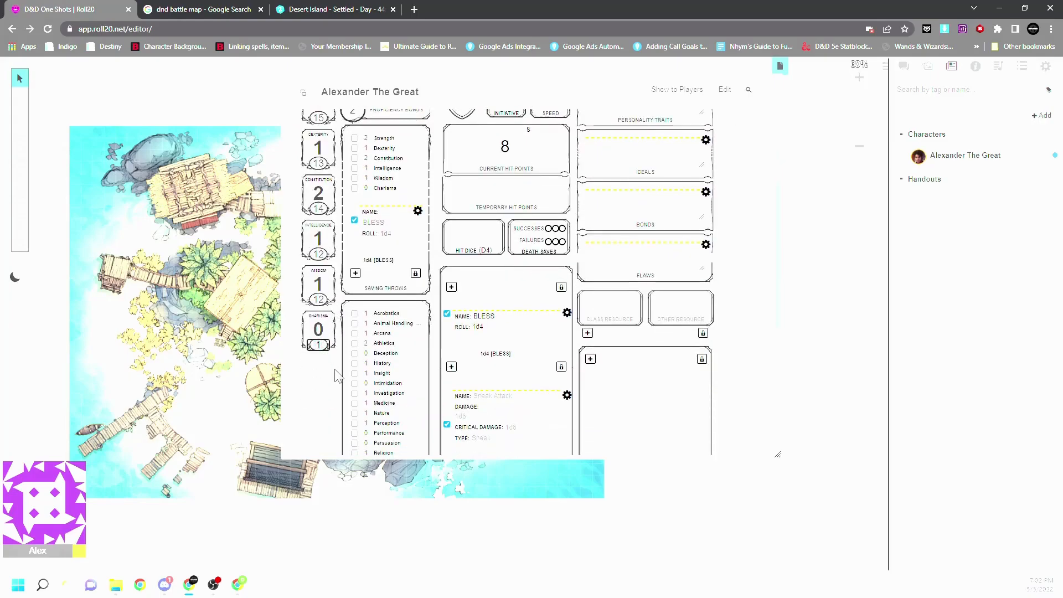
pyautogui.write('6')
pyautogui.press('Tab')
# Set the character's speed to 30.
pyautogui.scroll(1, 339, 371)
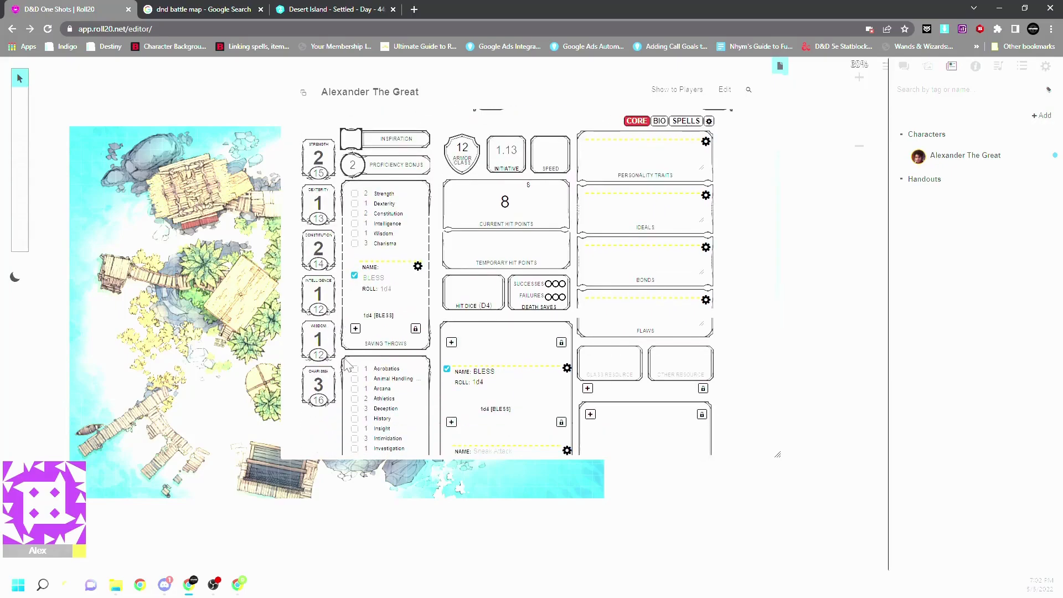
pyautogui.scroll(1, 354, 321)
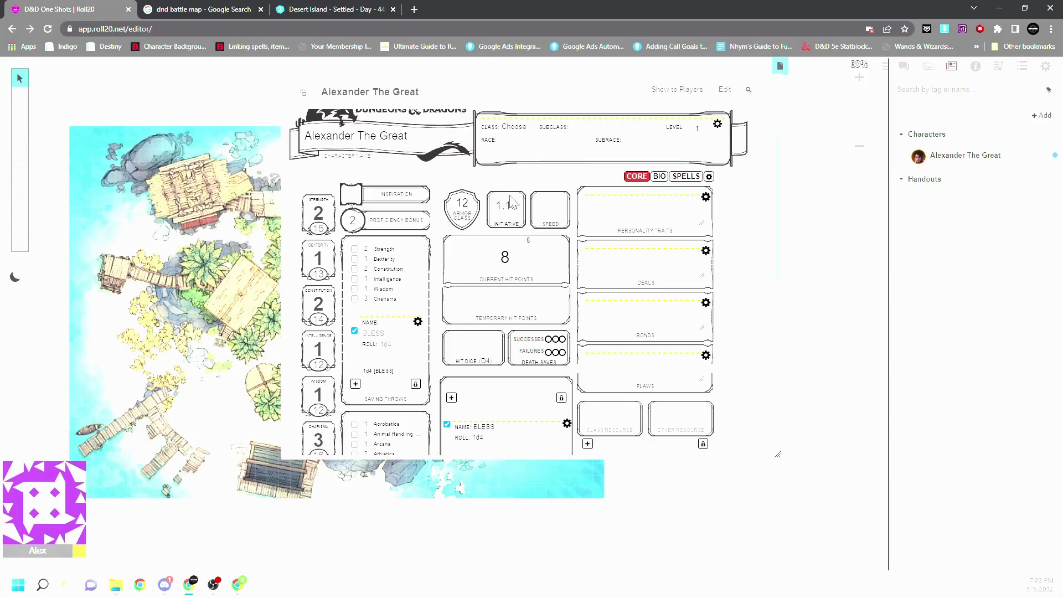
pyautogui.click(551, 206)
# Collapse the edit forms of the Bless saving throw, Sneak Attack damage and Bless attack modifiers.
pyautogui.click(417, 323)
pyautogui.scroll(-4, 421, 327)
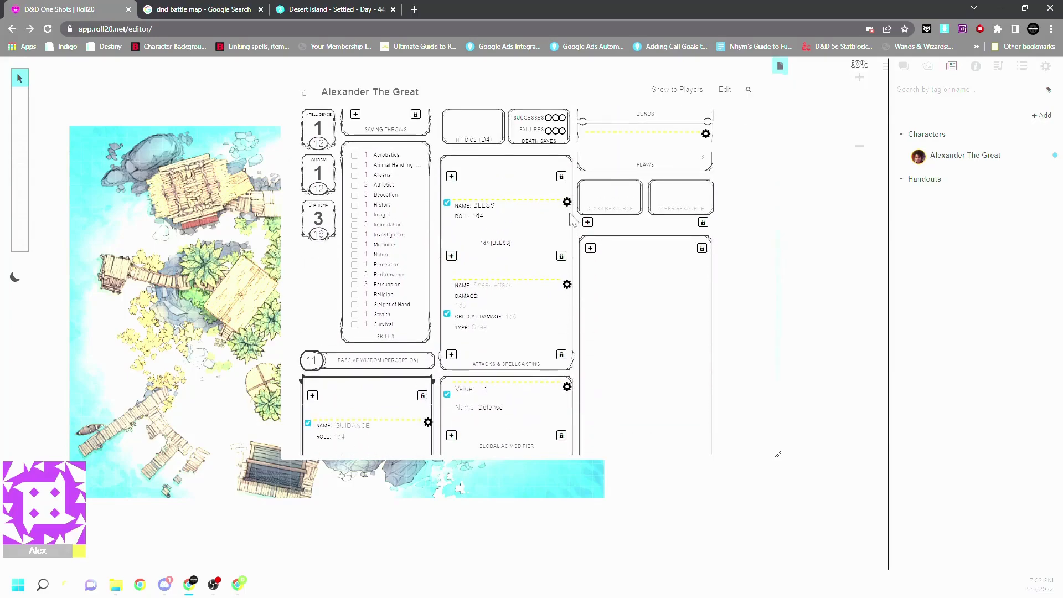
pyautogui.click(567, 284)
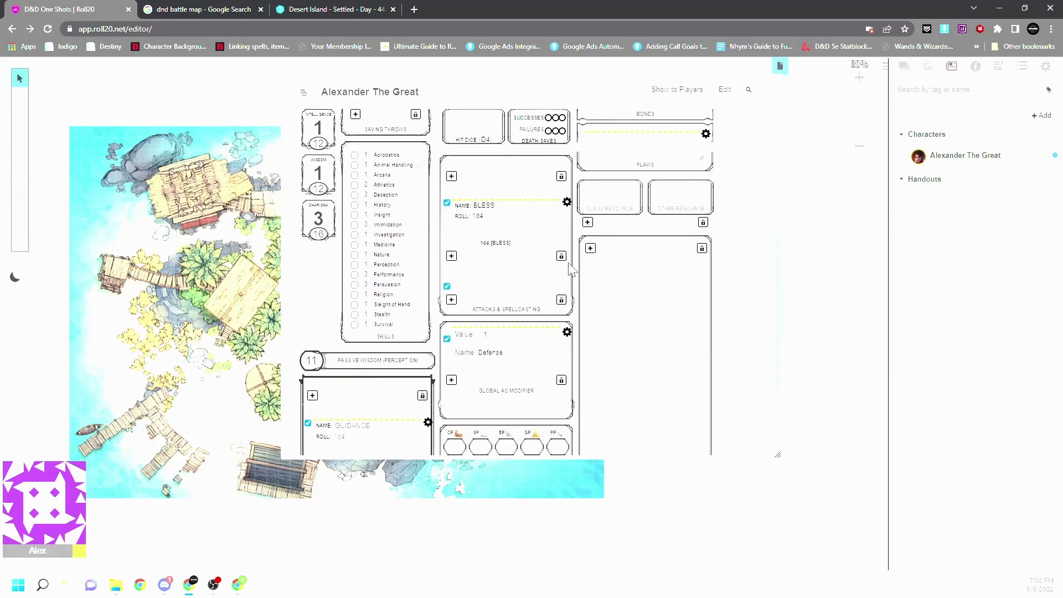
pyautogui.click(567, 202)
# Check the character sheet's settings page and return to the core page.
pyautogui.scroll(2, 633, 344)
pyautogui.scroll(5, 633, 343)
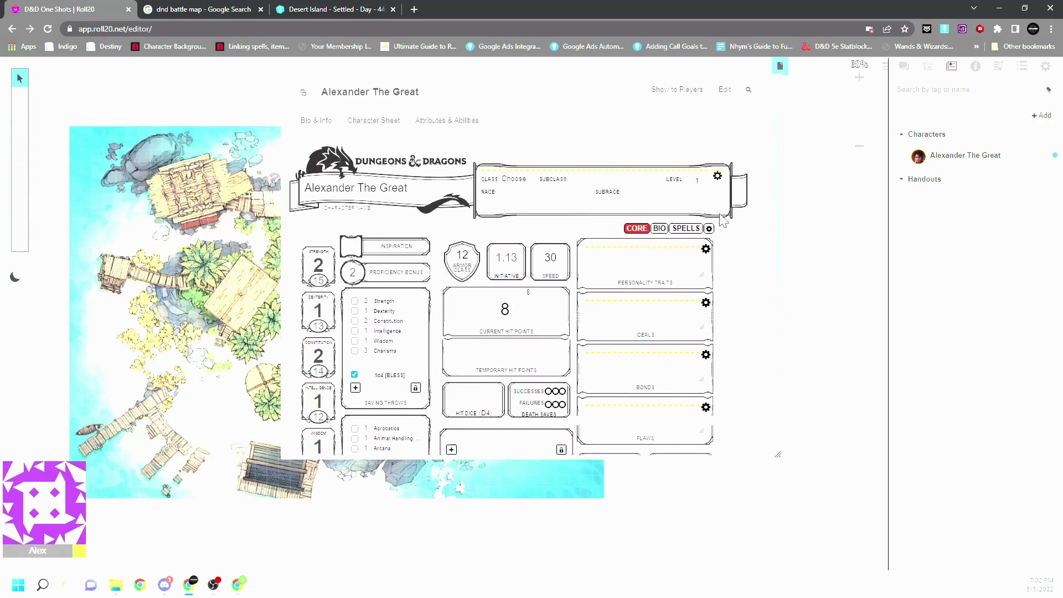
pyautogui.click(709, 232)
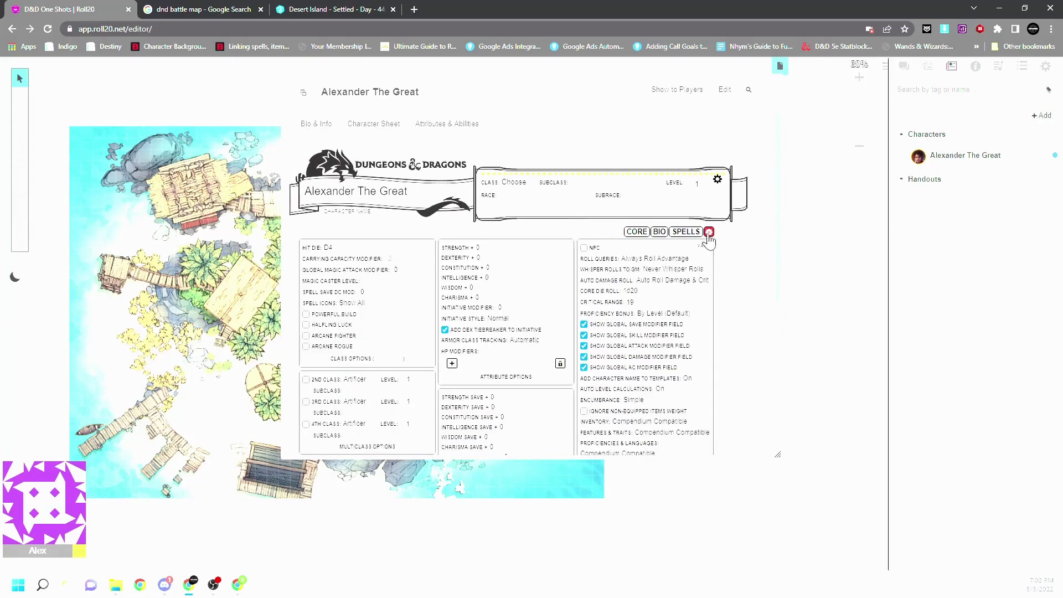
pyautogui.click(634, 233)
pyautogui.scroll(-4, 644, 315)
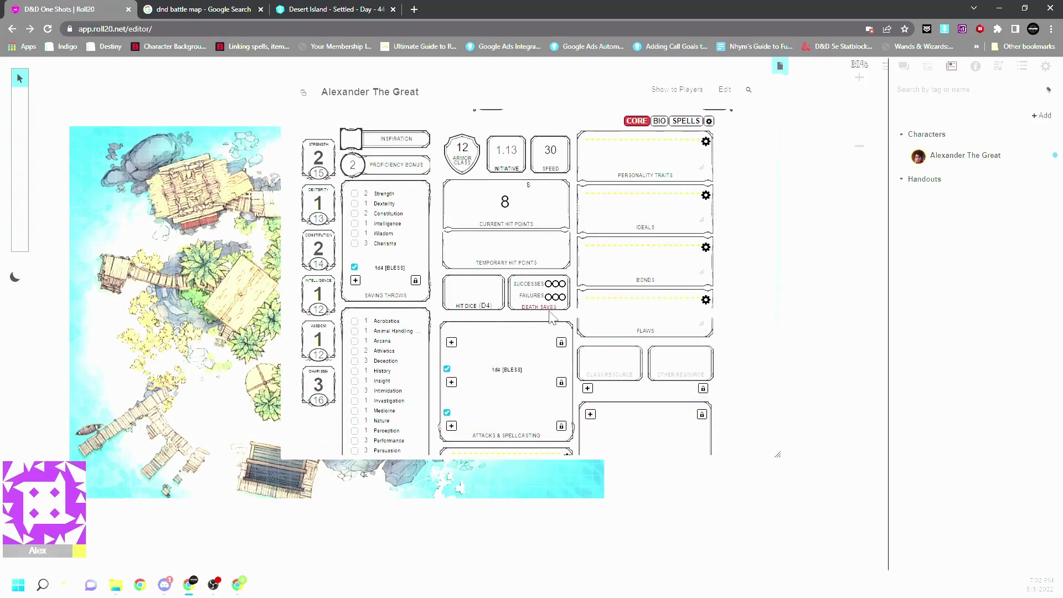
# Mark the character as proficient in Strength and Constitution saving throws.
pyautogui.scroll(3, 499, 274)
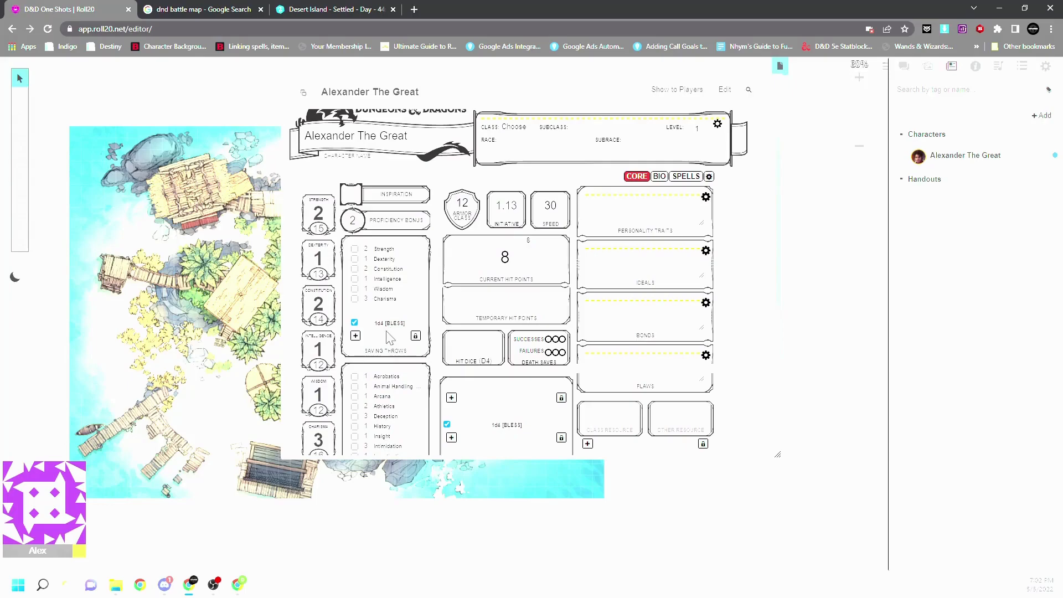
pyautogui.click(355, 248)
pyautogui.click(354, 268)
# Move the character sheet aside, roll a Strength save and show the chat log.
pyautogui.moveTo(448, 86); pyautogui.dragTo(215, 377)
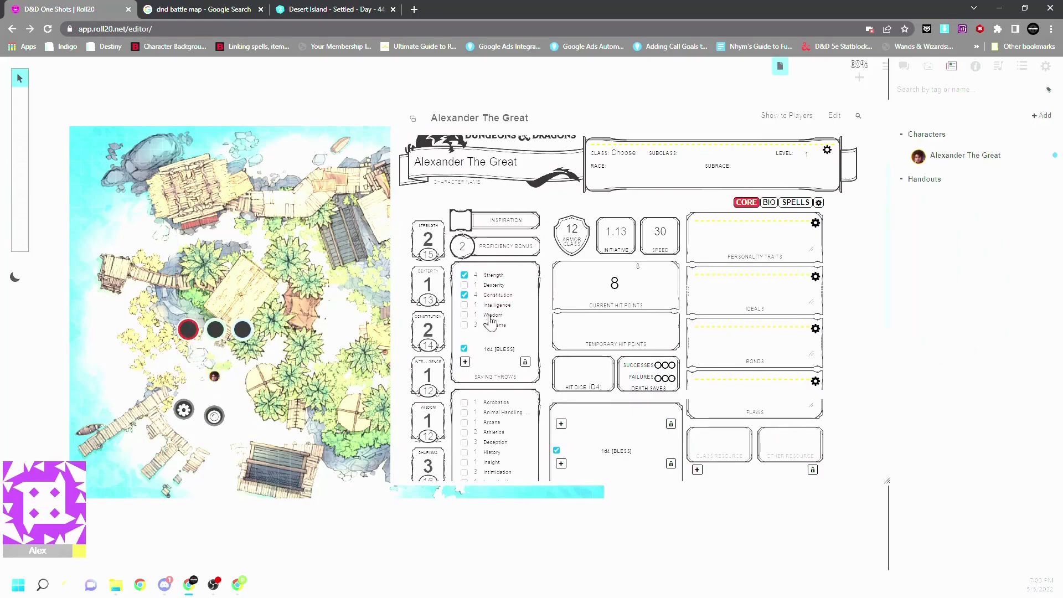
pyautogui.click(904, 66)
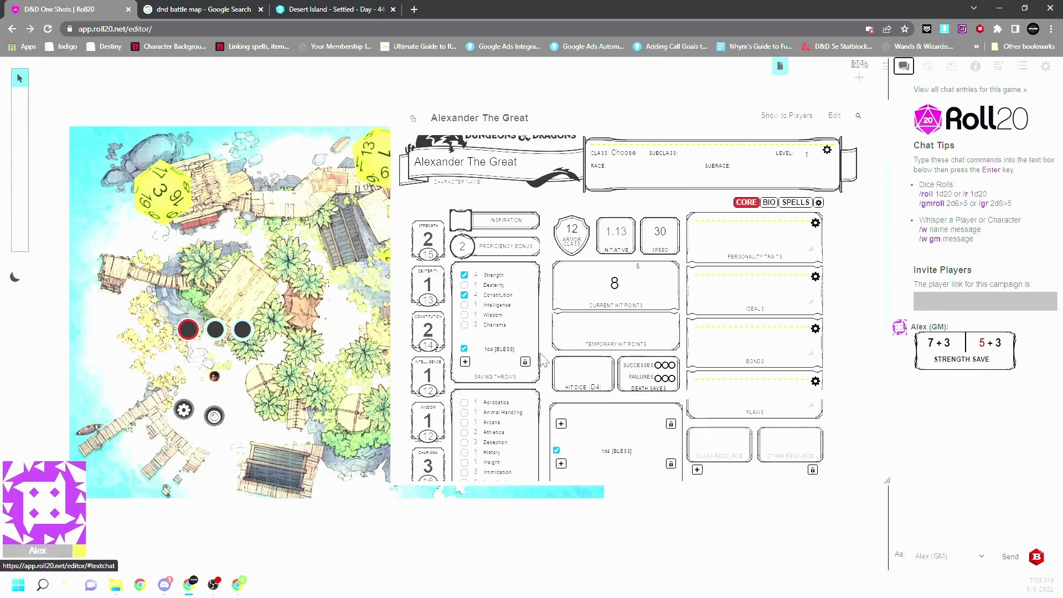
# Collapse the Guidance modifier's edit form under custom skills and switch the Guidance modifier off.
pyautogui.scroll(-6, 540, 358)
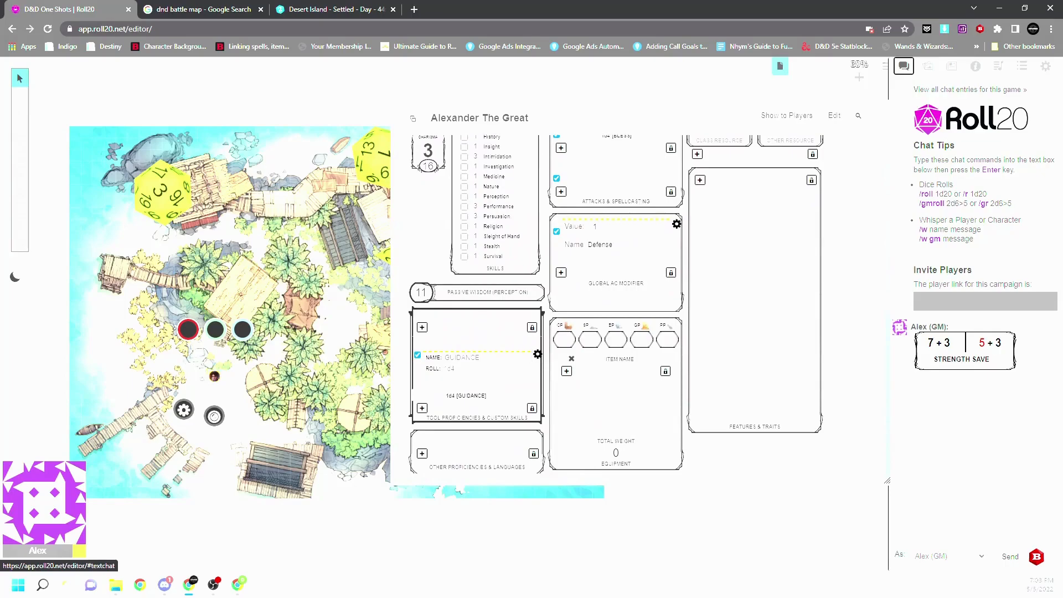
pyautogui.click(537, 355)
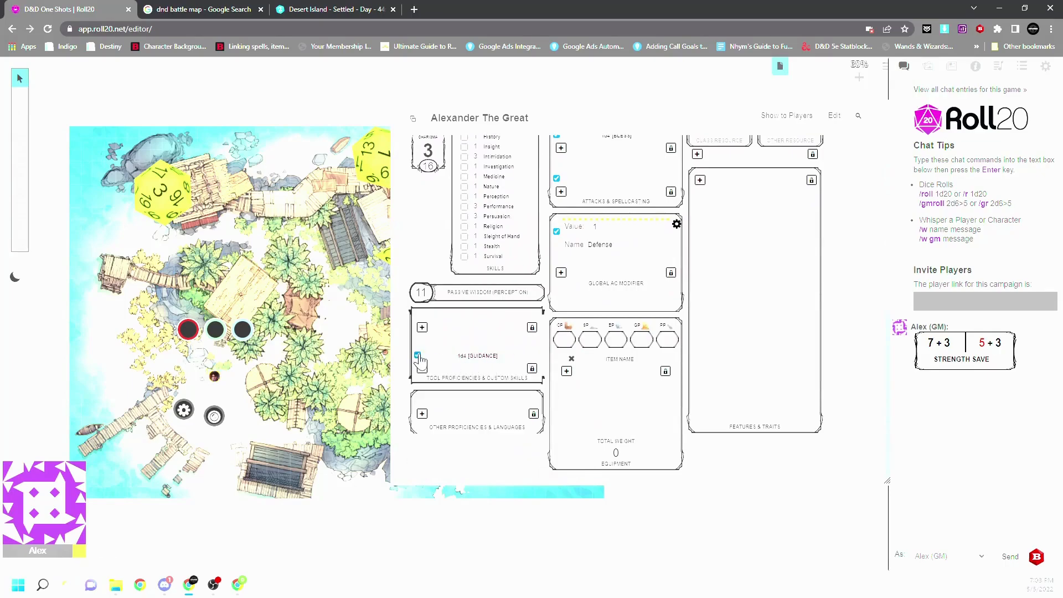
pyautogui.scroll(6, 514, 339)
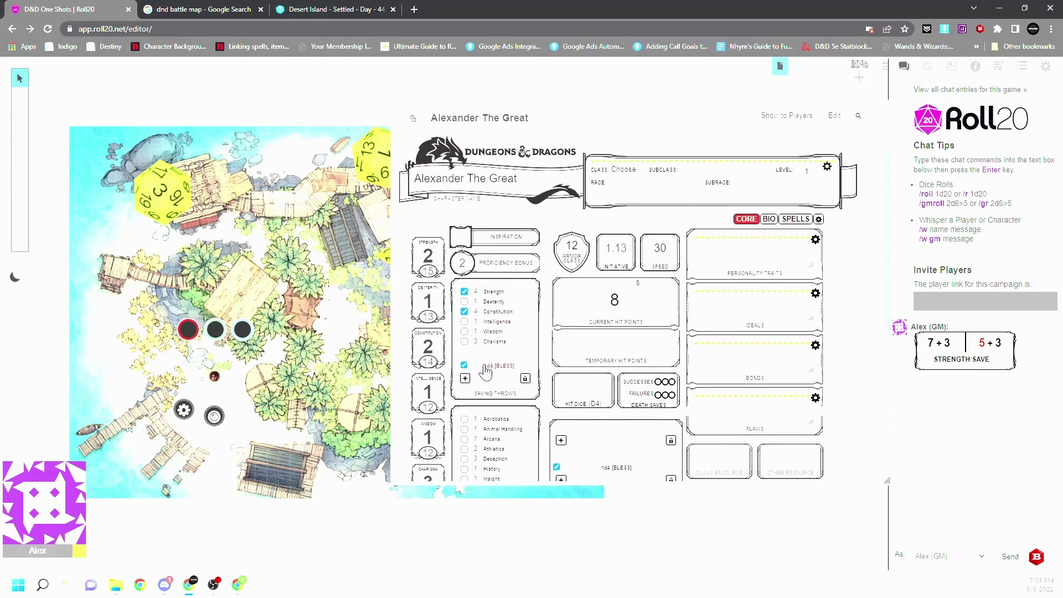
pyautogui.scroll(-6, 482, 371)
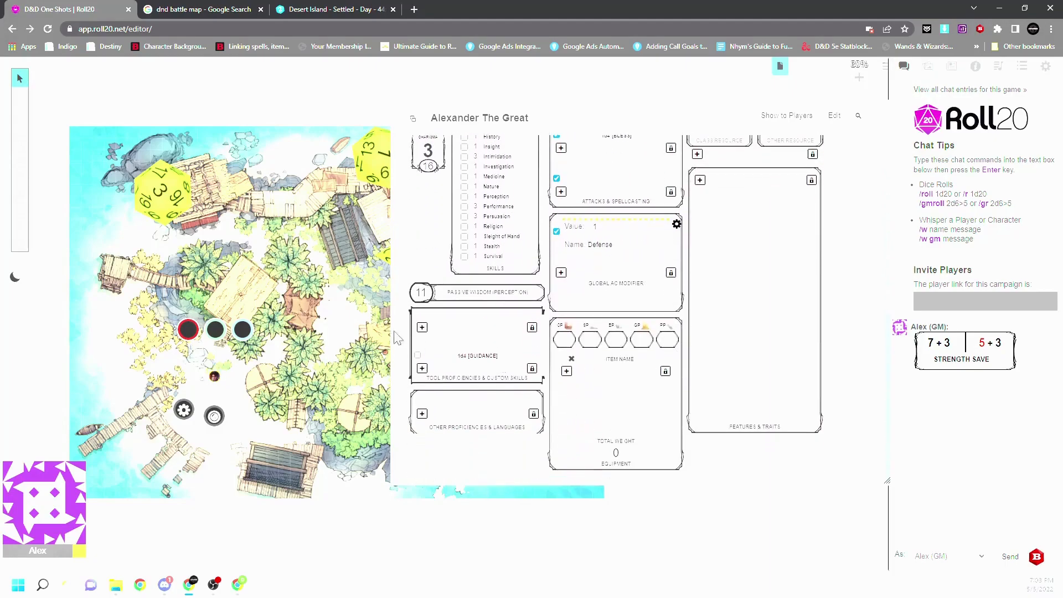
# Switch off the Sneak Attack damage modifier and the Bless modifiers for attacks and saving throws.
pyautogui.scroll(3, 460, 349)
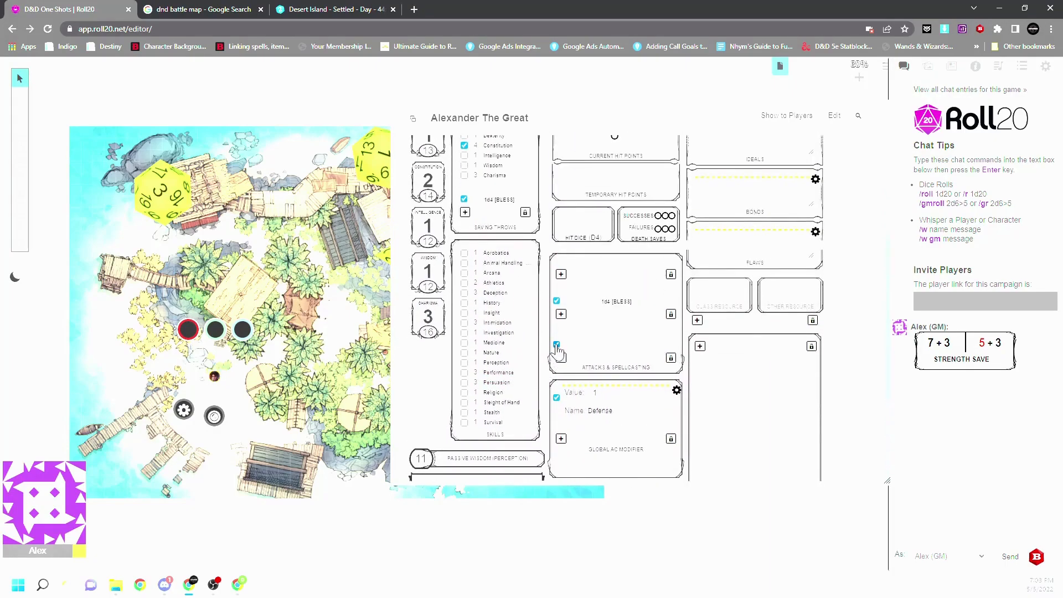
pyautogui.click(557, 301)
pyautogui.scroll(3, 562, 332)
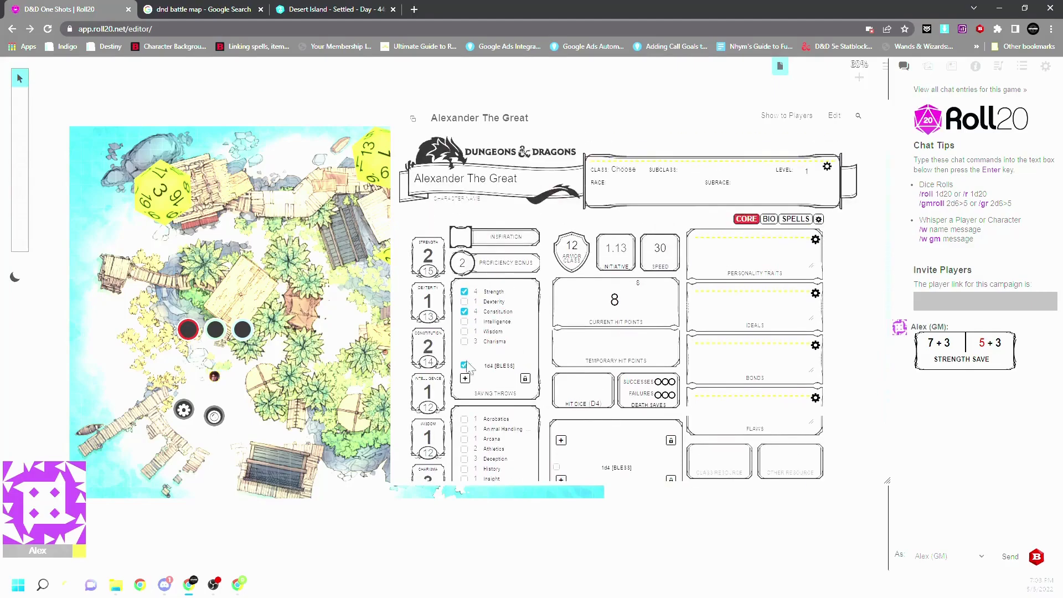
pyautogui.click(464, 365)
pyautogui.click(465, 366)
pyautogui.click(465, 366)
# Add a new attack named Shortsword under attacks and spellcasting.
pyautogui.scroll(-3, 474, 368)
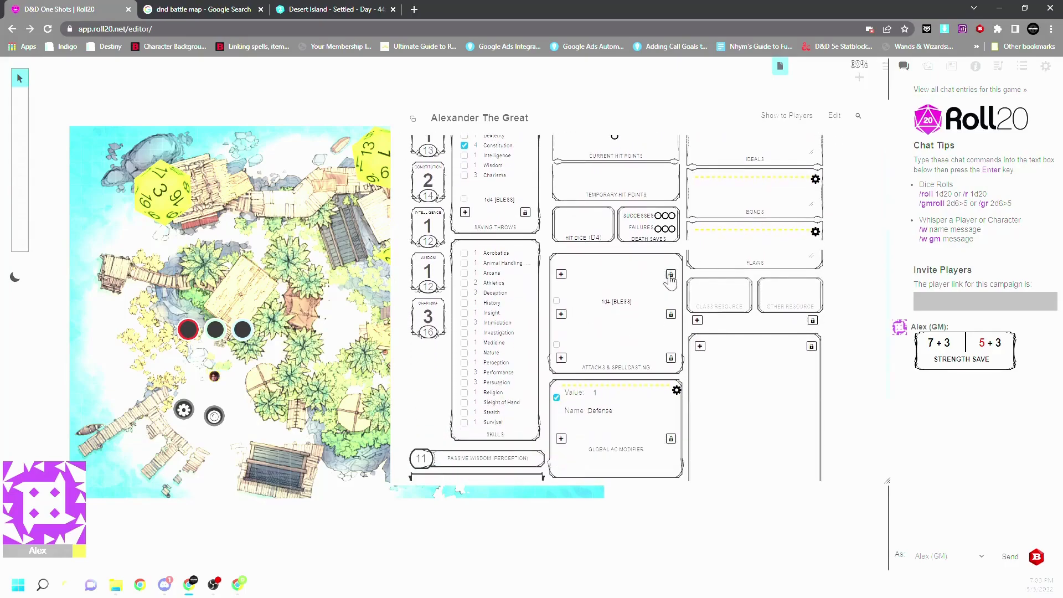
pyautogui.click(561, 274)
pyautogui.click(601, 274)
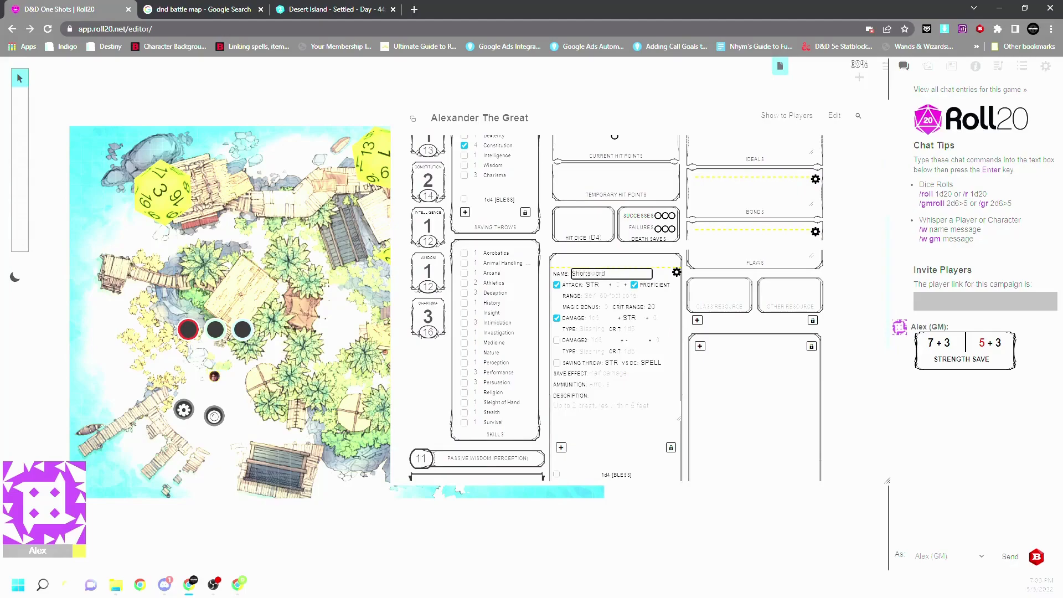
pyautogui.press('Tab')
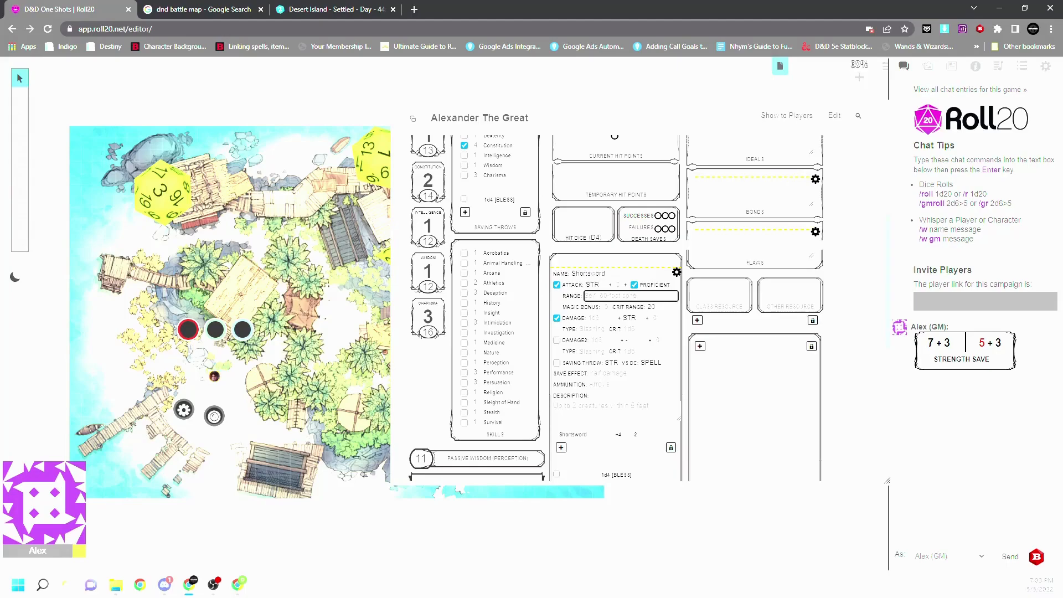
# Set the Shortsword's additional attack bonus to 2.
pyautogui.click(582, 301)
pyautogui.scroll(2, 538, 335)
pyautogui.scroll(-2, 538, 336)
pyautogui.scroll(2, 538, 336)
pyautogui.scroll(1, 539, 336)
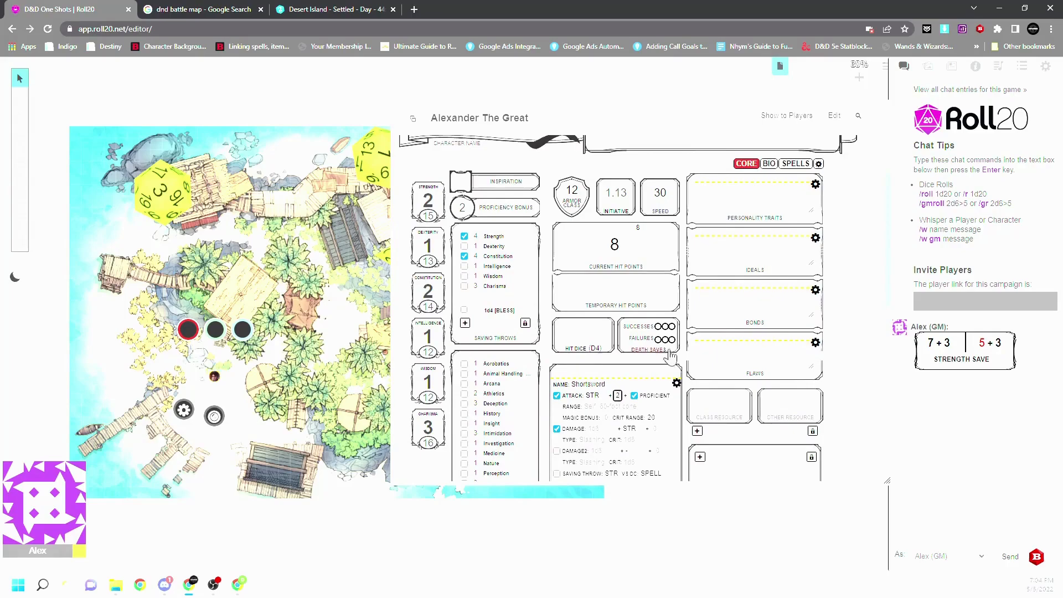
pyautogui.scroll(-2, 671, 357)
# Set the Shortsword's primary damage to 1d6, type Slashing, with 1d6 critical damage.
pyautogui.click(601, 319)
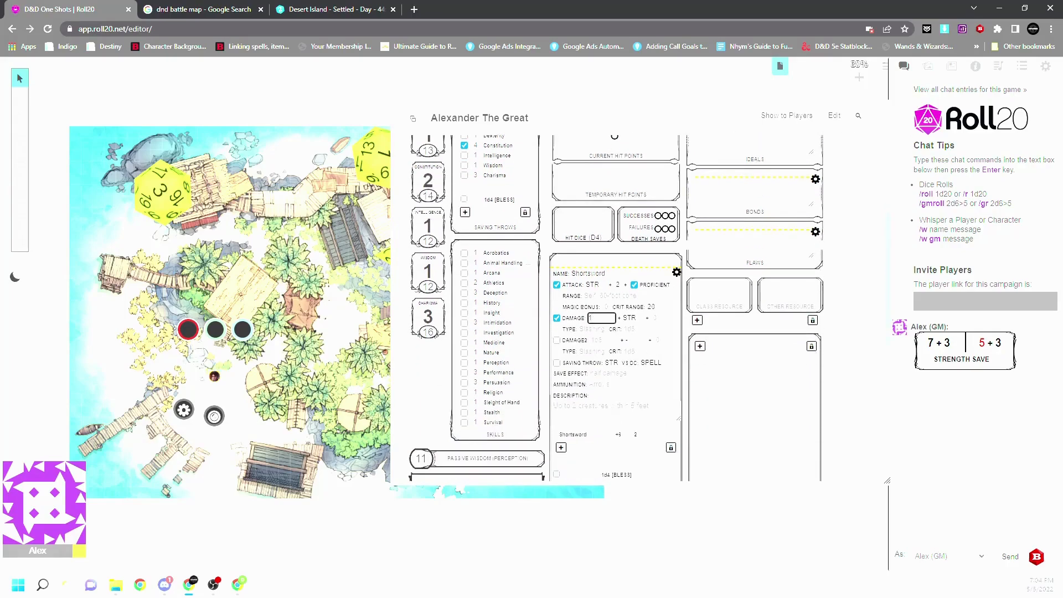
pyautogui.press('Tab')
pyautogui.press('Tab')
pyautogui.write('Slashing')
pyautogui.press('Tab')
pyautogui.write('1d6')
# Enable the Shortsword's second damage and set it to 1d6, type Slashing, with 1d6 critical damage.
pyautogui.scroll(-2, 641, 364)
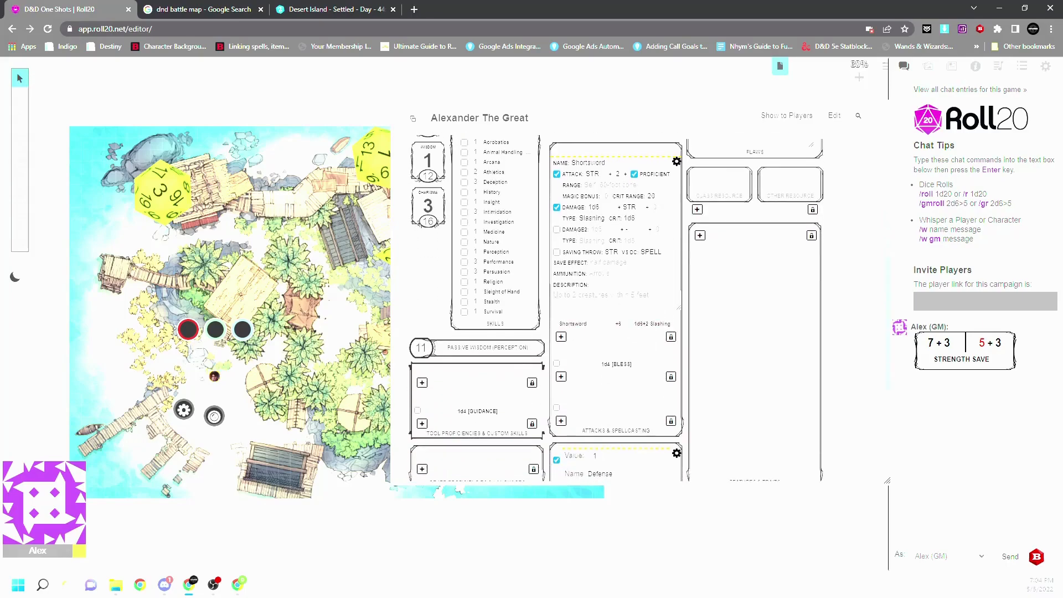
pyautogui.click(556, 229)
pyautogui.click(602, 230)
pyautogui.click(597, 241)
pyautogui.click(637, 241)
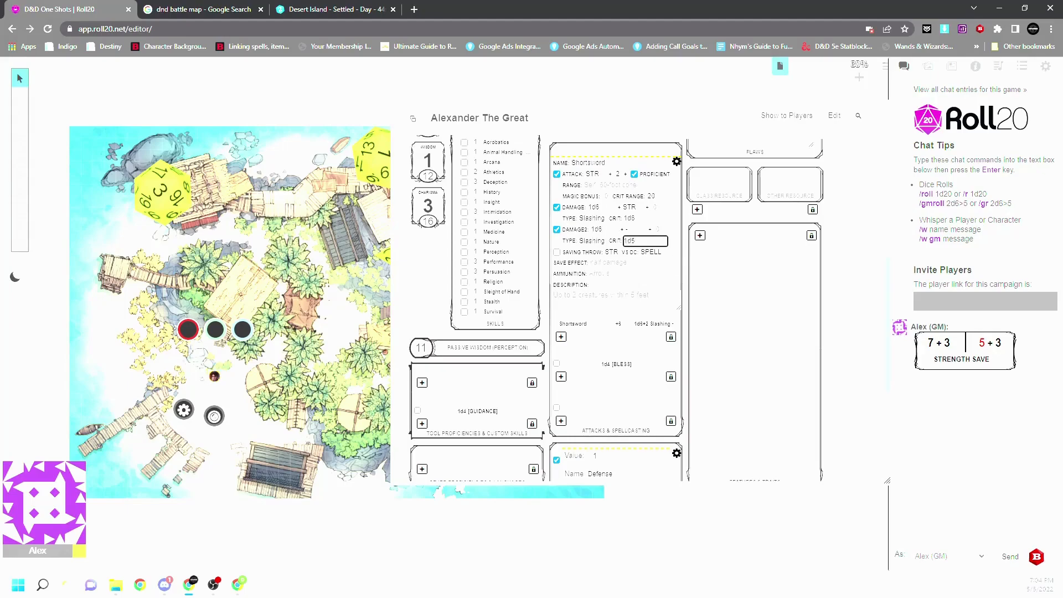
pyautogui.write('1d6')
# Roll the Shortsword attack and inspect the breakdown of both damage results in the chat.
pyautogui.click(683, 260)
pyautogui.click(593, 331)
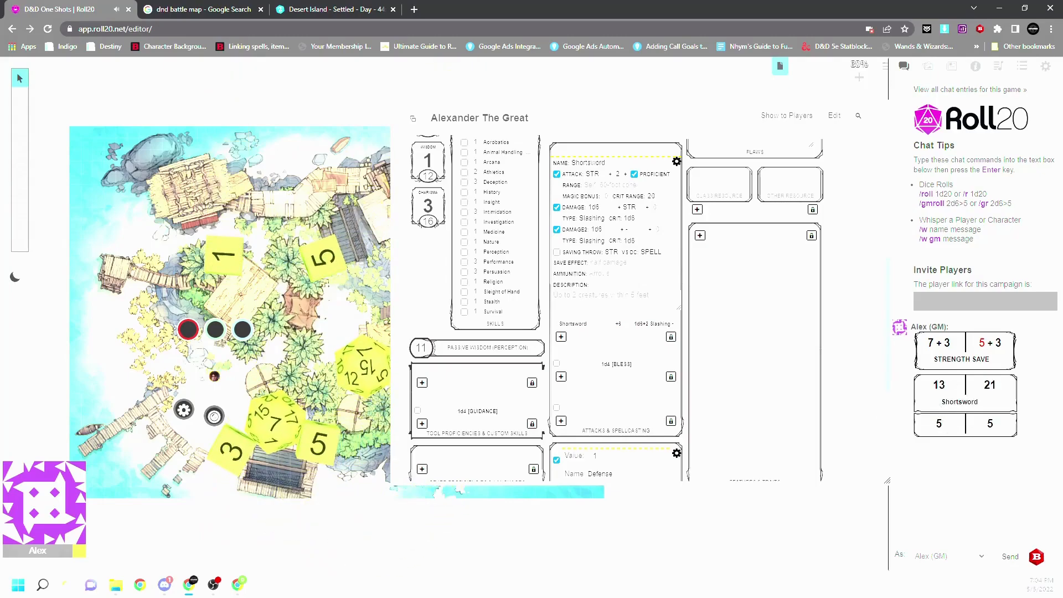
pyautogui.moveTo(940, 423)
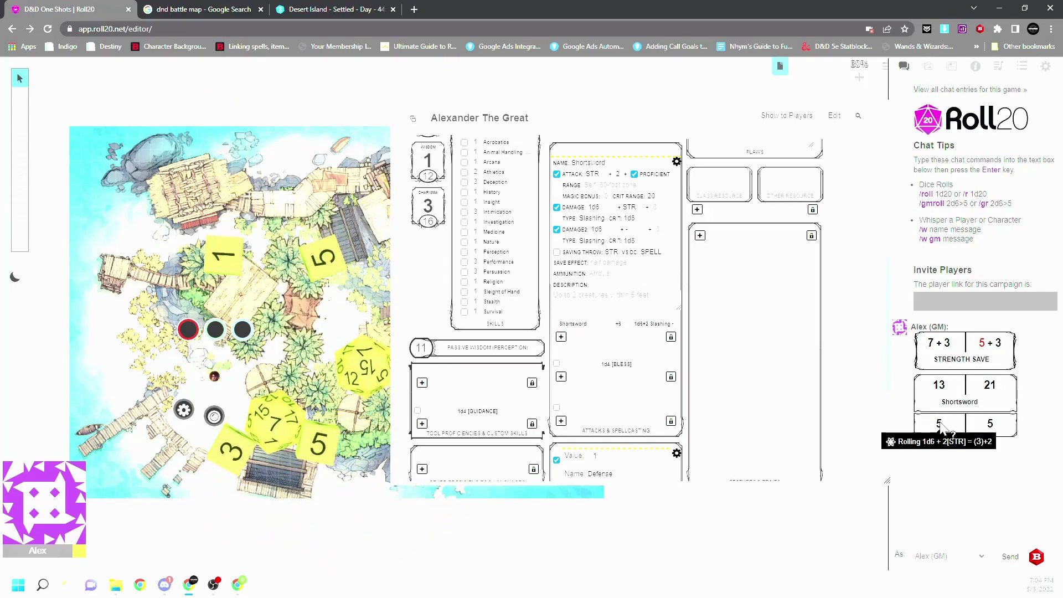
pyautogui.moveTo(992, 426)
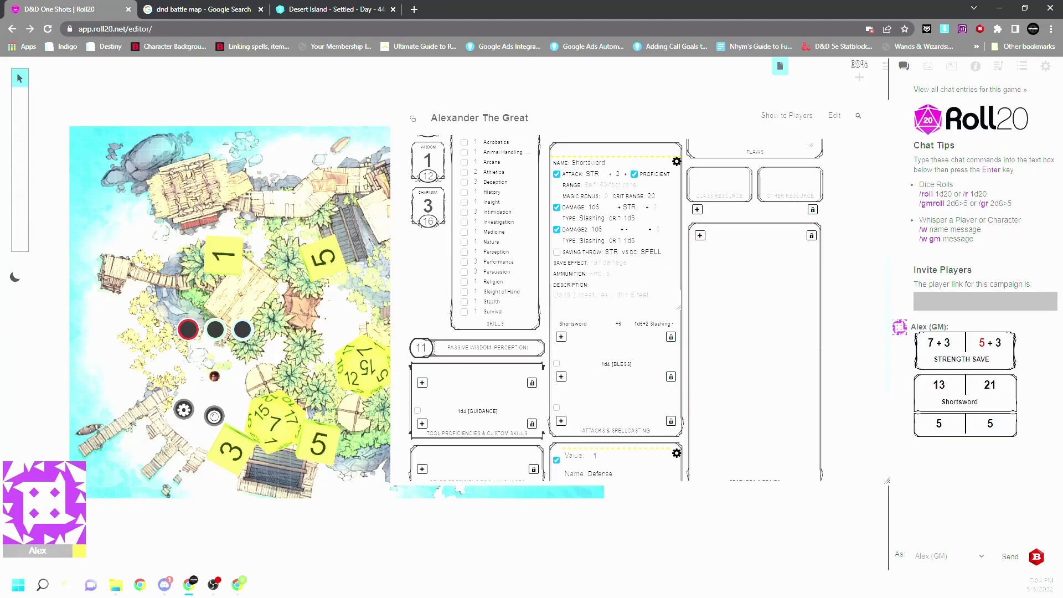
# Begin the Shortsword's description, then switch to Google Images in the browser and search for "giphy".
pyautogui.click(617, 299)
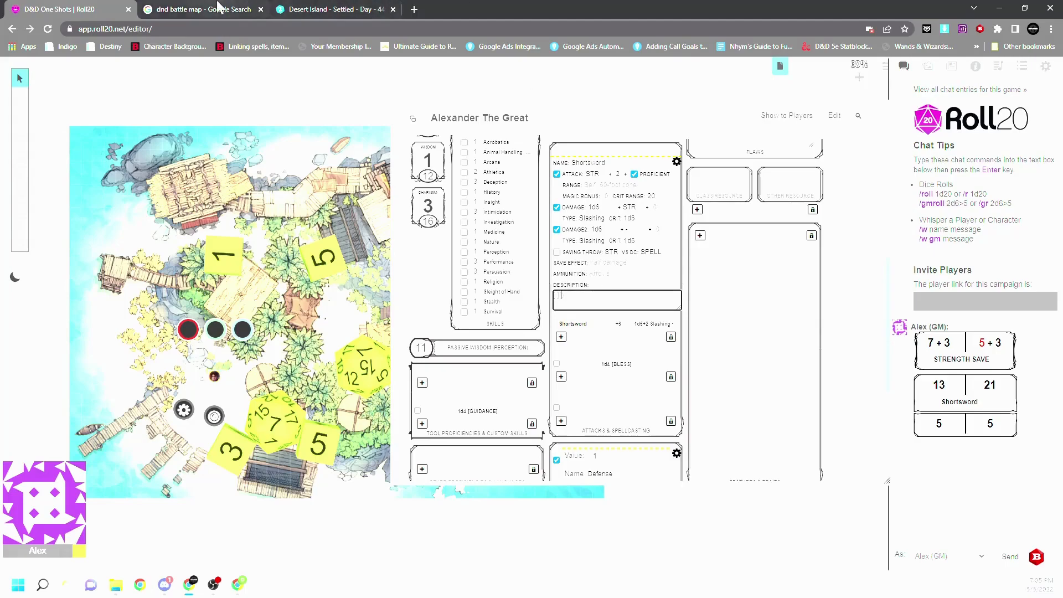
pyautogui.click(203, 9)
pyautogui.tripleClick(151, 73)
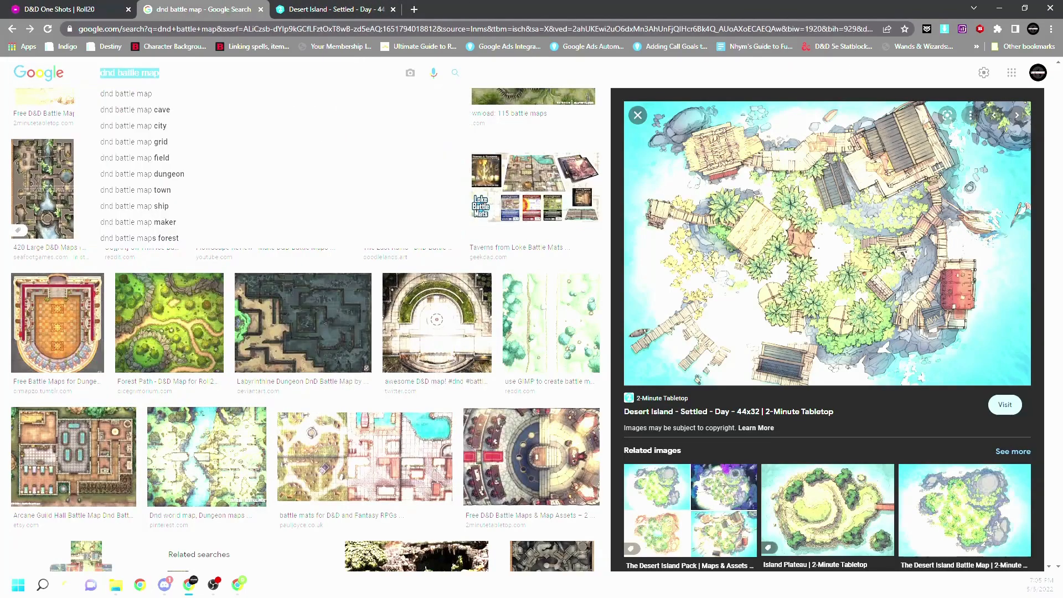
pyautogui.write('giphy')
pyautogui.press('Return')
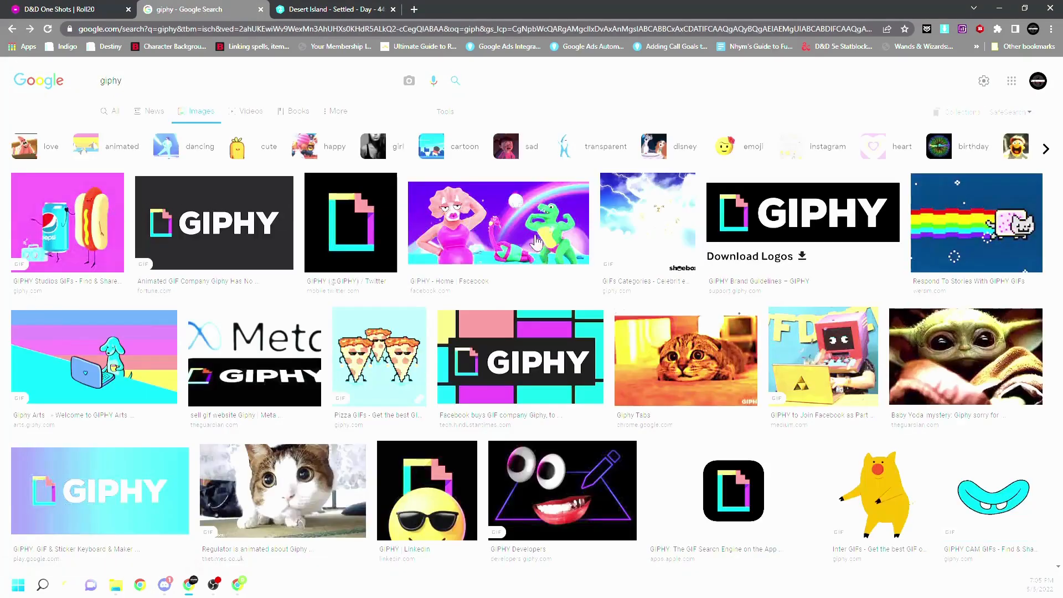
# Open the GIPHY Studios page on giphy.com from the image results.
pyautogui.click(488, 224)
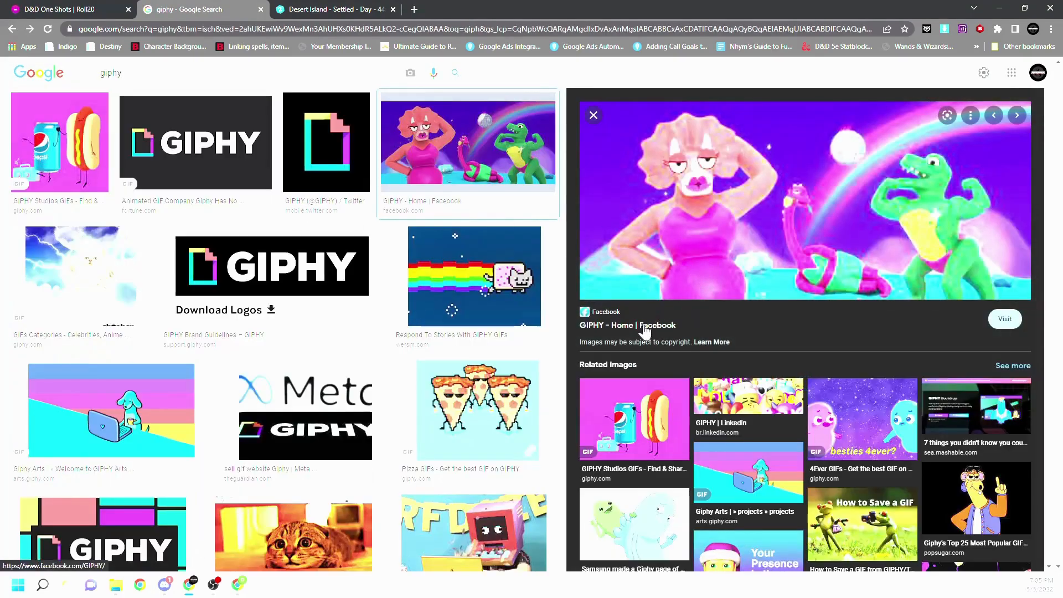
pyautogui.scroll(2, 311, 230)
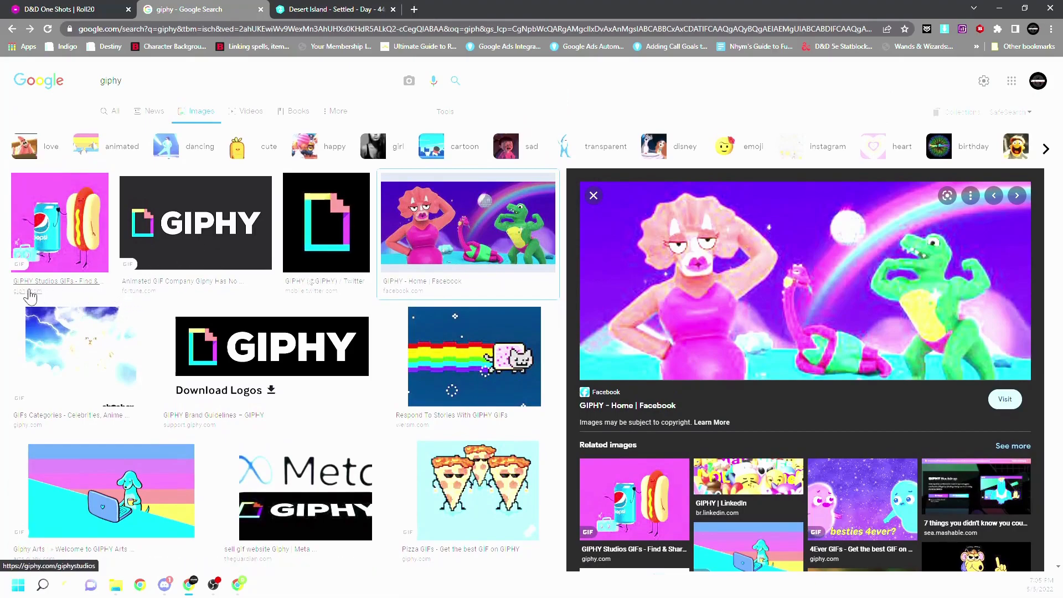
pyautogui.click(30, 296)
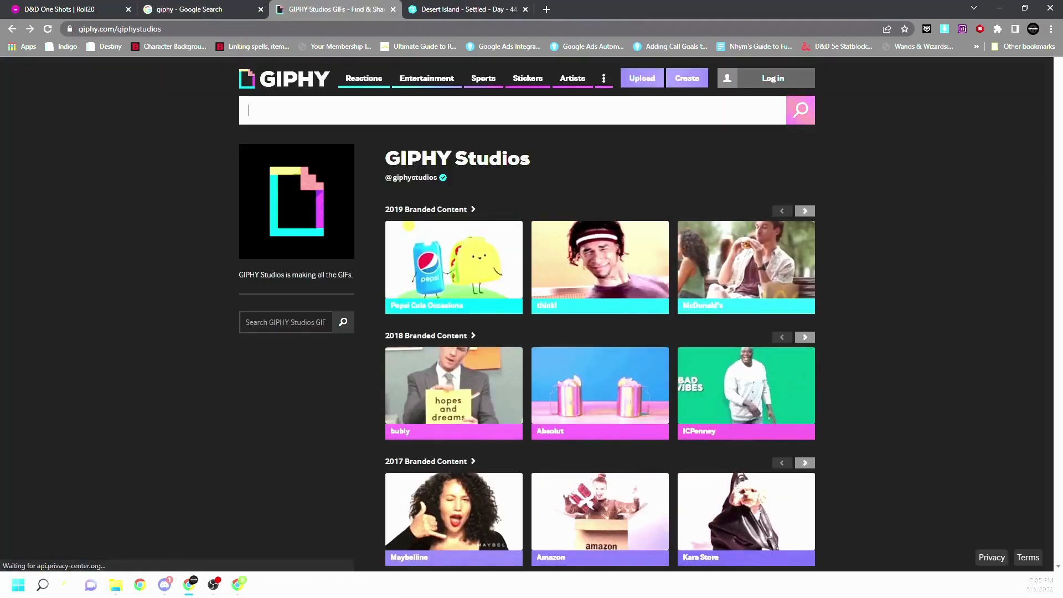
# Search GIPHY for "sword" and browse the resulting GIFs.
pyautogui.write('sword')
pyautogui.press('Return')
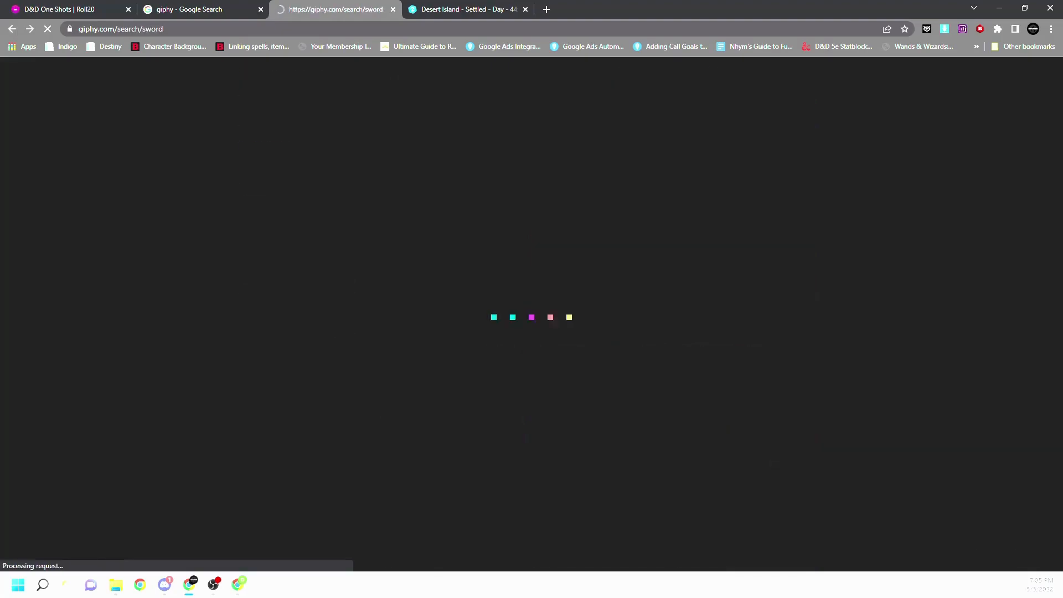
pyautogui.scroll(-3, 691, 215)
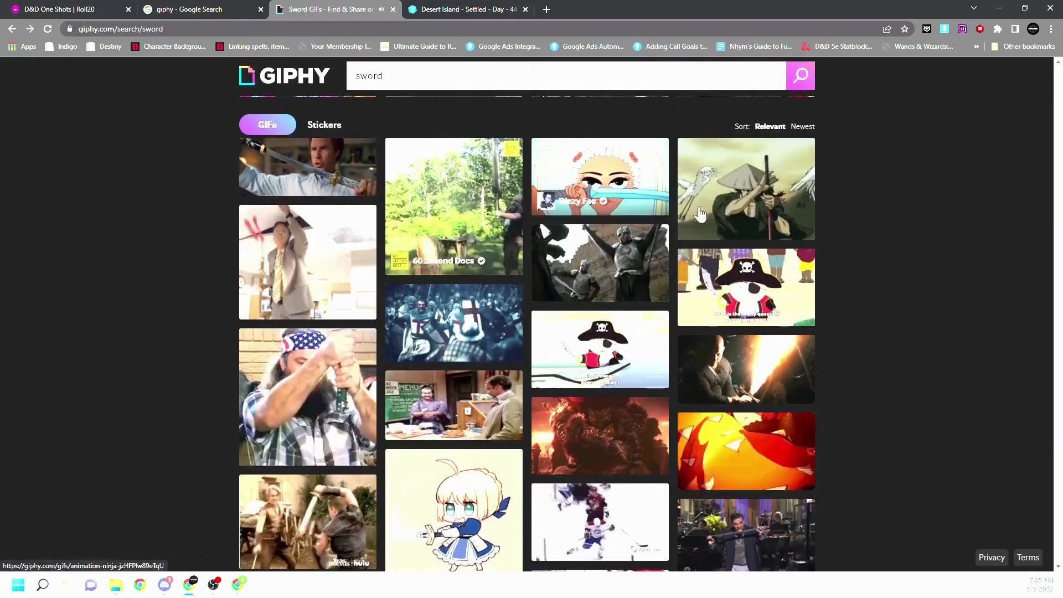
pyautogui.scroll(-3, 876, 252)
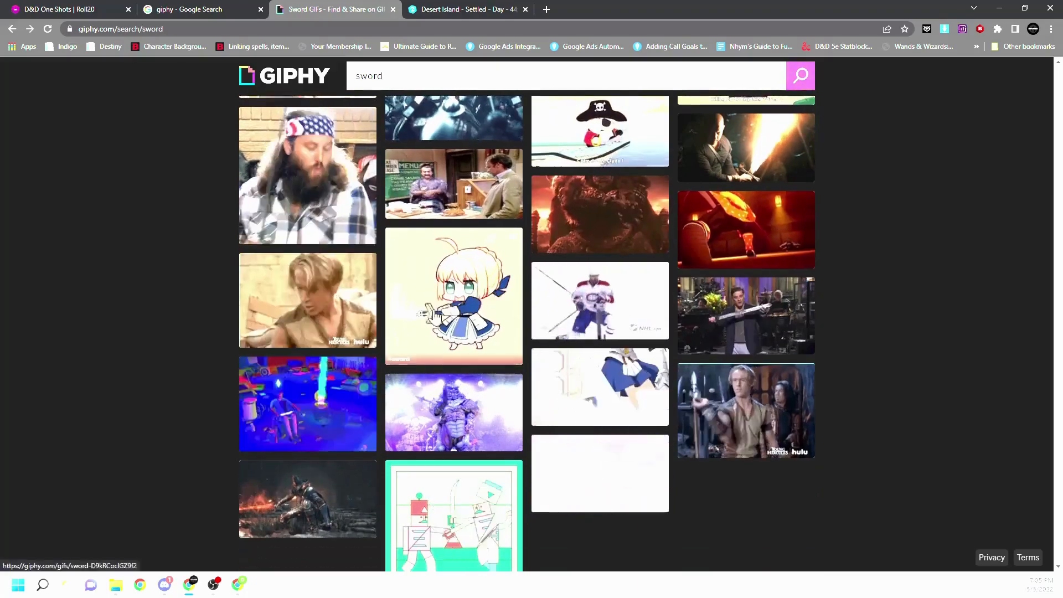
# View the GIF of the blonde anime sword fighter, return to the results and copy its image address.
pyautogui.click(476, 321)
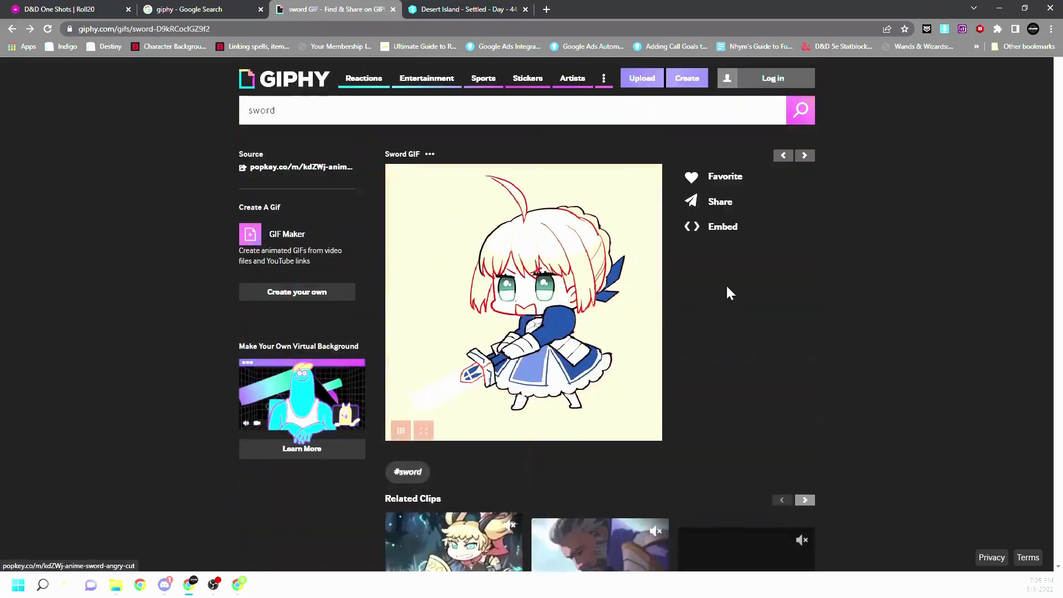
pyautogui.click(13, 29)
pyautogui.scroll(-1, 485, 421)
pyautogui.scroll(-8, 485, 425)
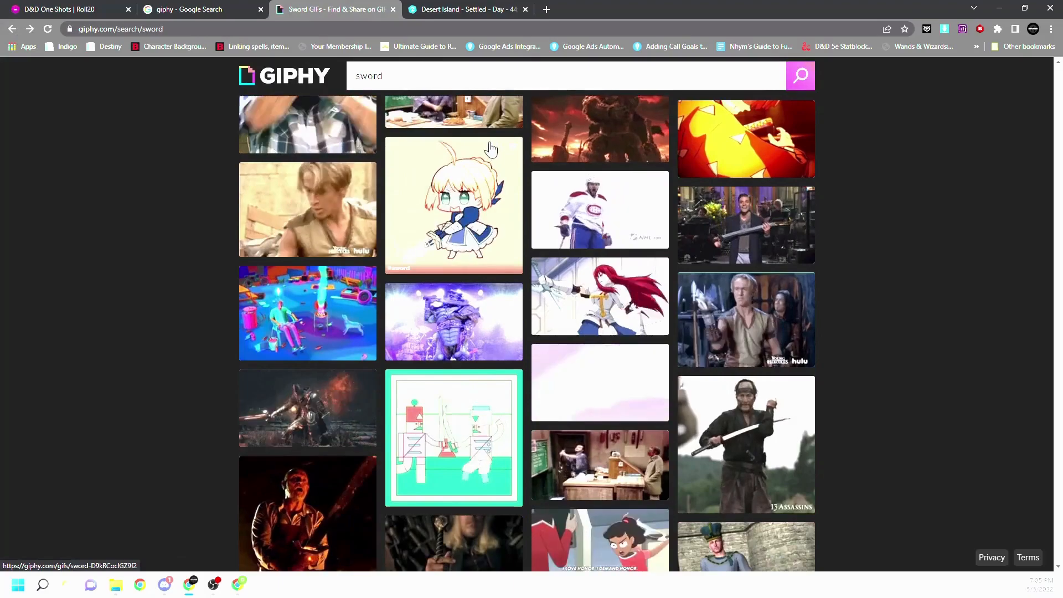
pyautogui.click(514, 146)
# Switch back to Roll20, paste the GIF link into the Shortsword's description and collapse the attack's edit form.
pyautogui.click(183, 9)
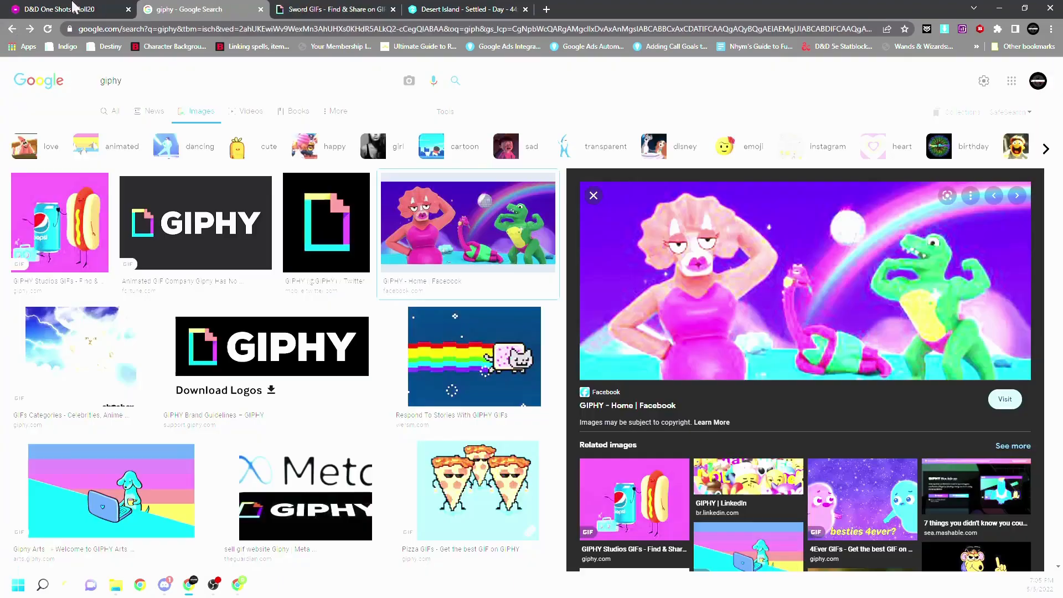
pyautogui.click(96, 7)
pyautogui.scroll(-3, 655, 380)
pyautogui.scroll(2, 655, 380)
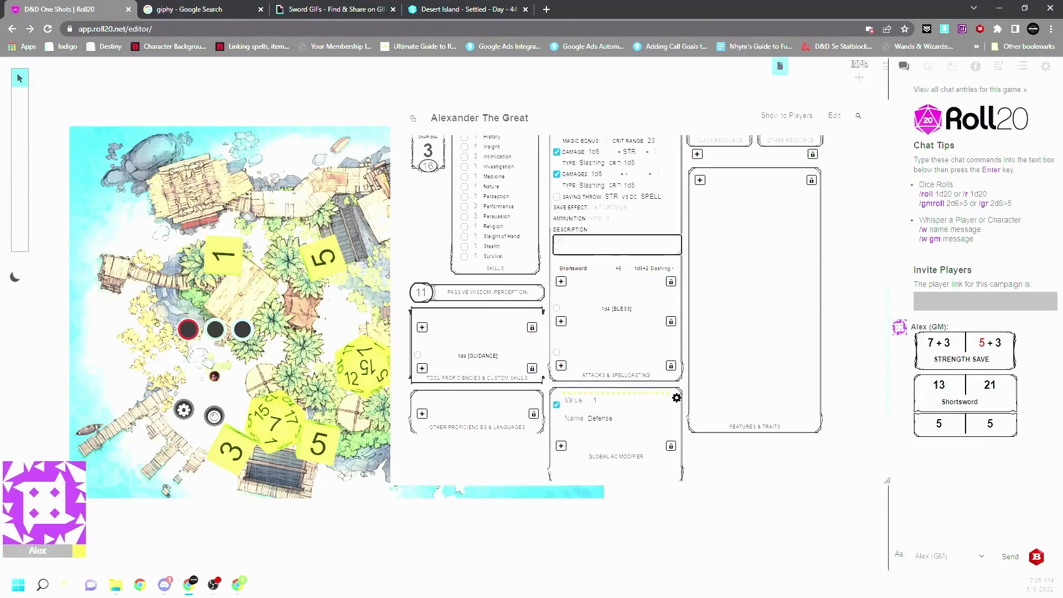
pyautogui.hotkey('ctrl', 'v')
pyautogui.moveTo(620, 249); pyautogui.dragTo(549, 248)
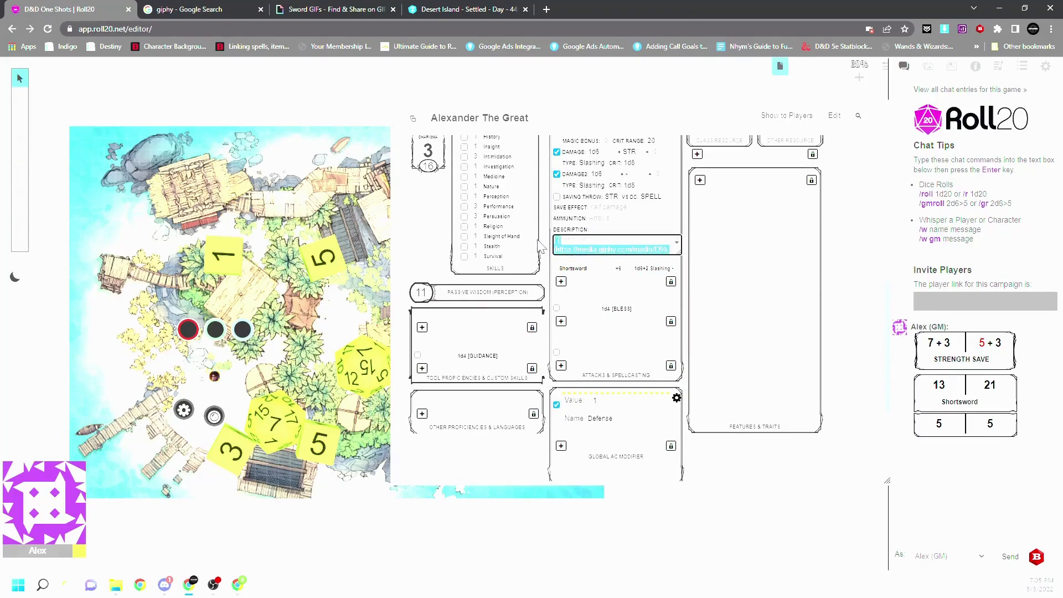
pyautogui.click(555, 248)
pyautogui.scroll(2, 676, 249)
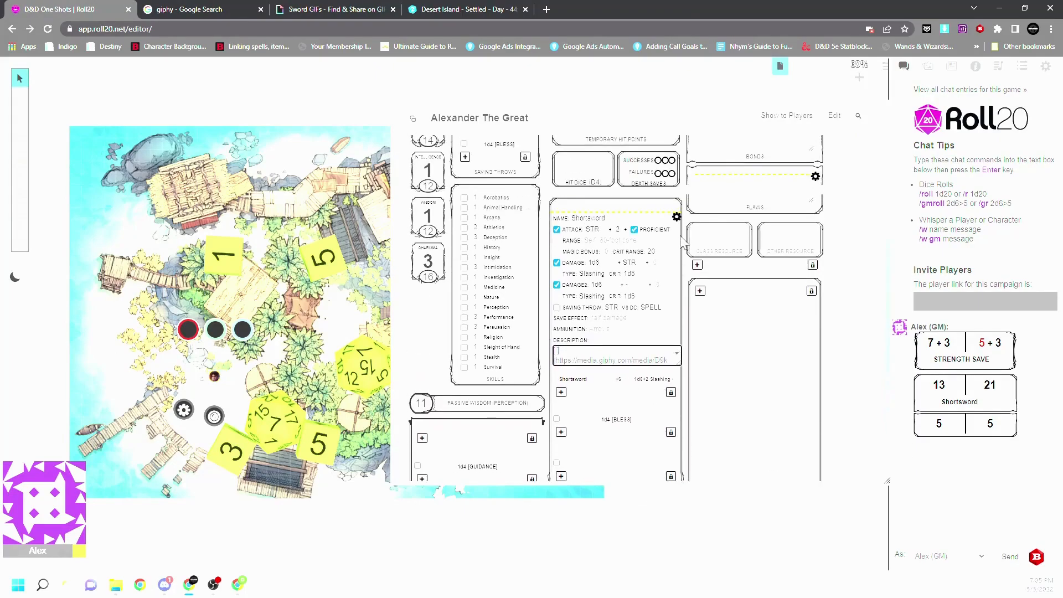
pyautogui.click(677, 217)
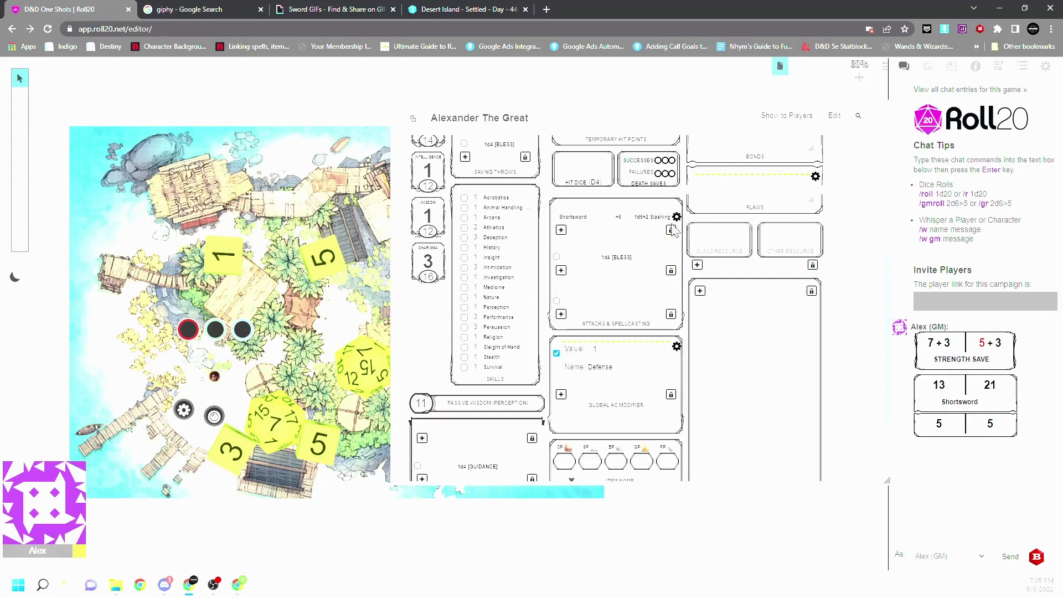
# Roll the Shortsword attack and add a global damage modifier named Sneak Attack.
pyautogui.click(638, 220)
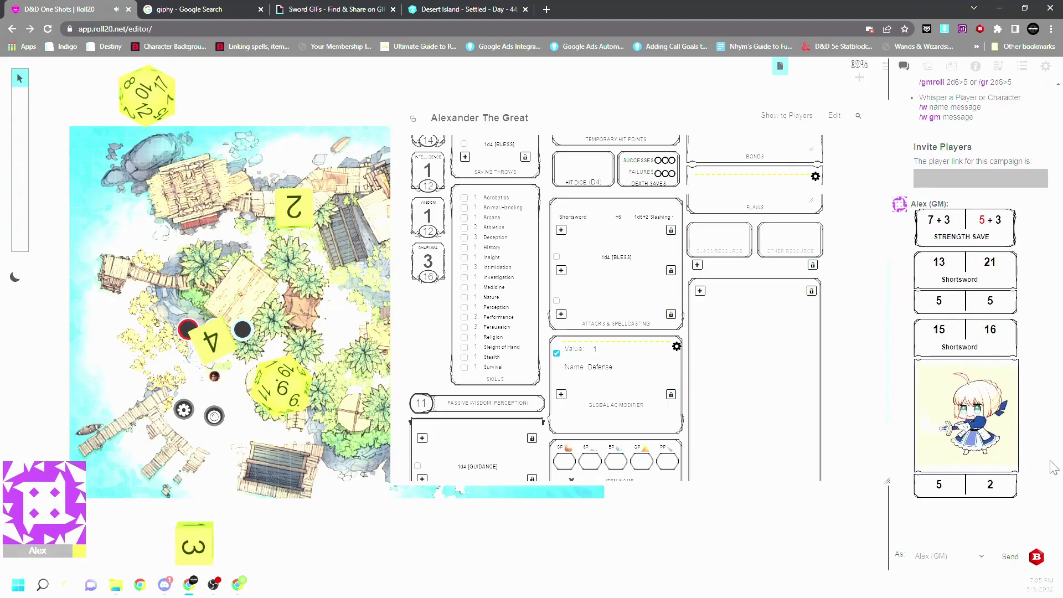
pyautogui.scroll(3, 704, 349)
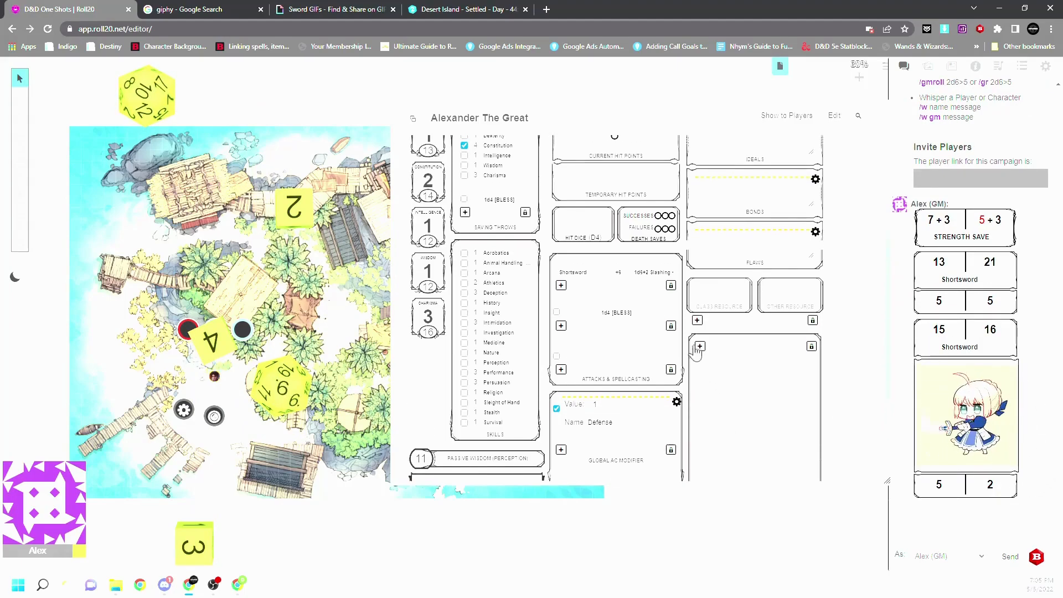
pyautogui.scroll(-1, 605, 370)
pyautogui.click(676, 355)
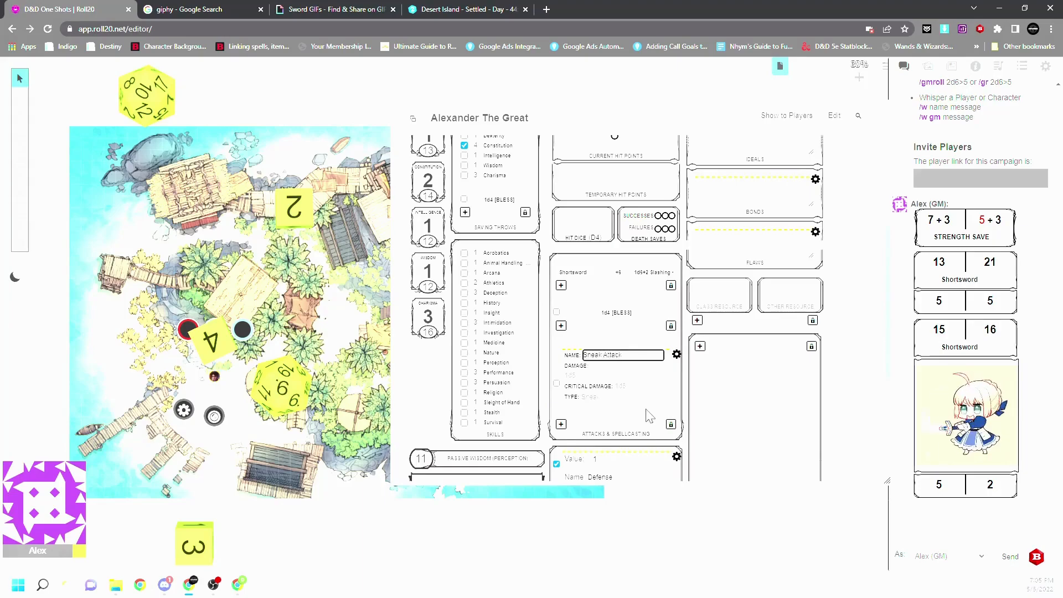
# Set Sneak Attack's damage and critical damage to 1d6 and its type to Sneak, and collapse its edit form.
pyautogui.press('Tab')
pyautogui.write('1d6')
pyautogui.press('Tab')
pyautogui.write('1d6')
pyautogui.press('Tab')
pyautogui.write('Sneak')
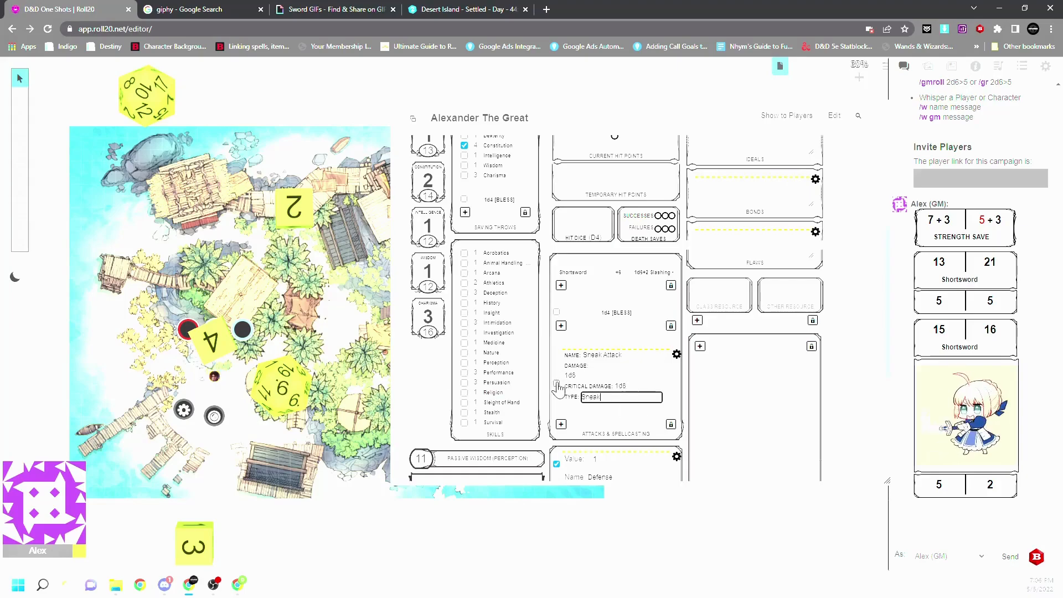
pyautogui.click(677, 354)
# Roll the Shortsword attack with Sneak Attack enabled and turn off the attack's second damage entry.
pyautogui.click(616, 273)
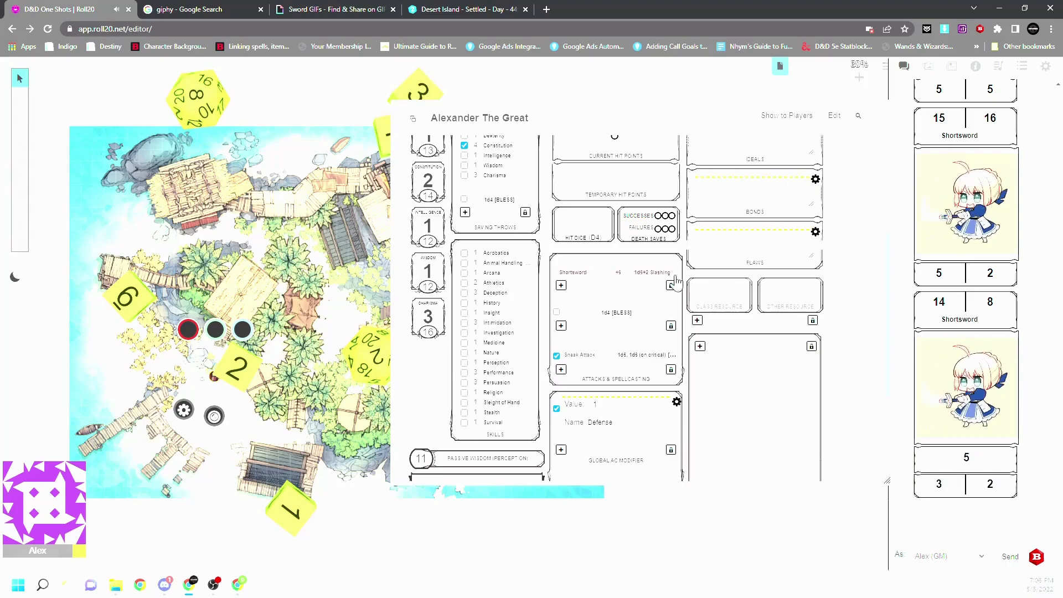
pyautogui.scroll(1, 678, 285)
pyautogui.click(677, 327)
pyautogui.scroll(-1, 637, 333)
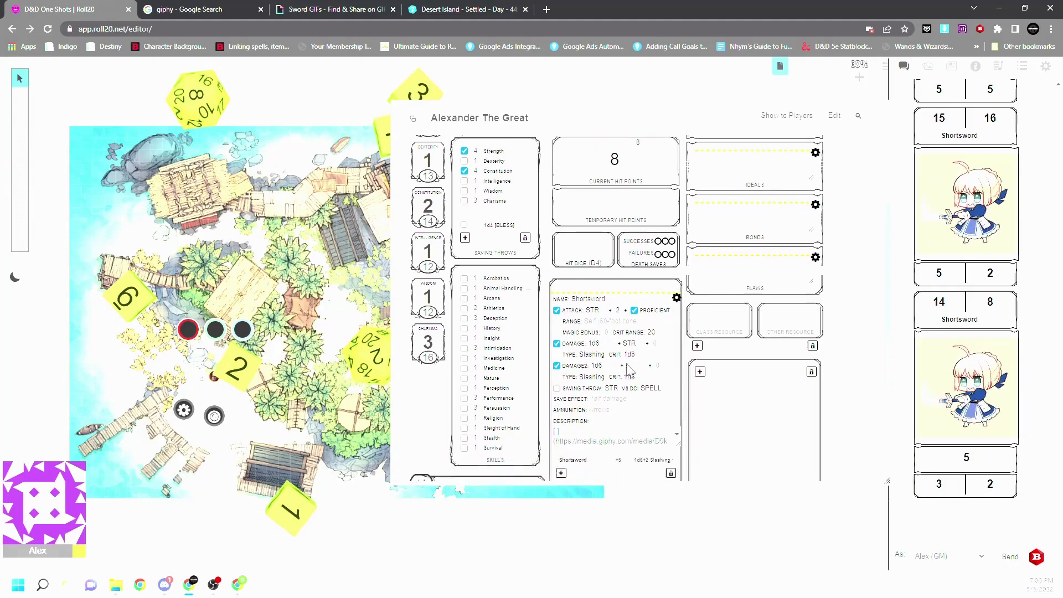
pyautogui.click(556, 340)
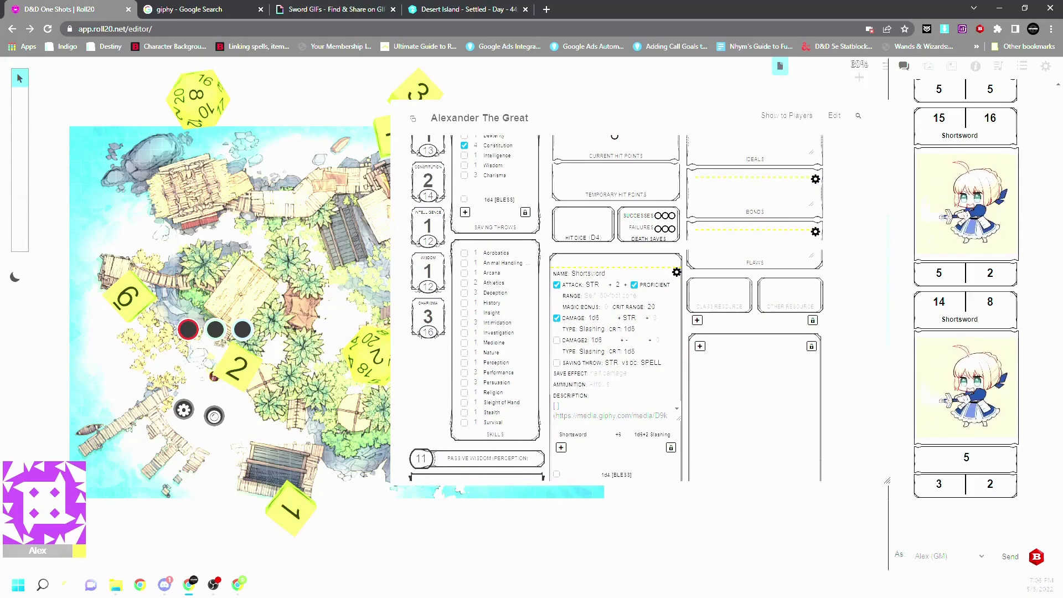
pyautogui.click(677, 272)
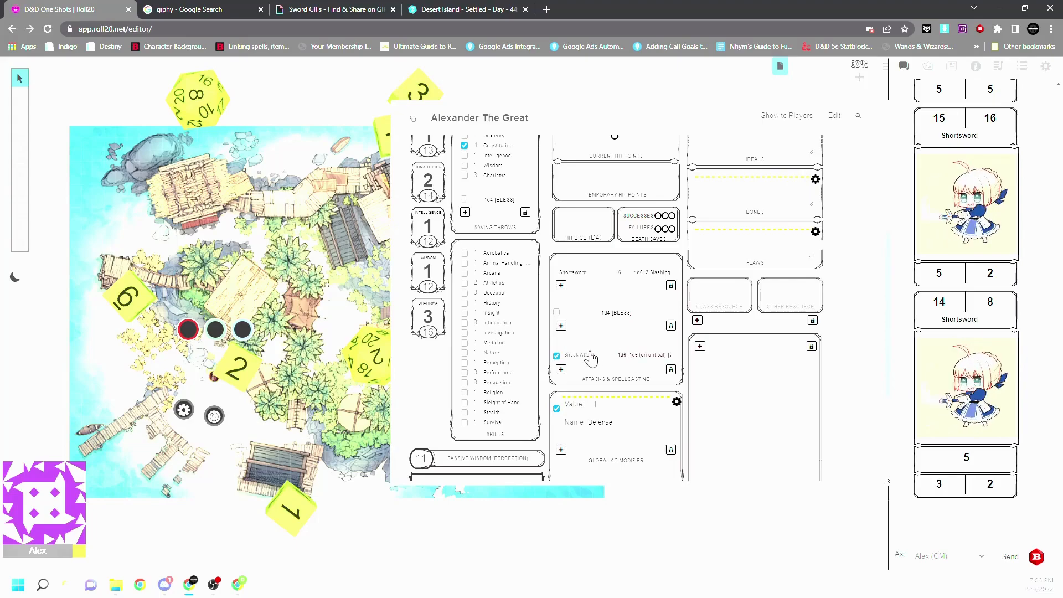
# Mark Acrobatics, Athletics, Perception and Persuasion as proficient skills.
pyautogui.scroll(1, 592, 354)
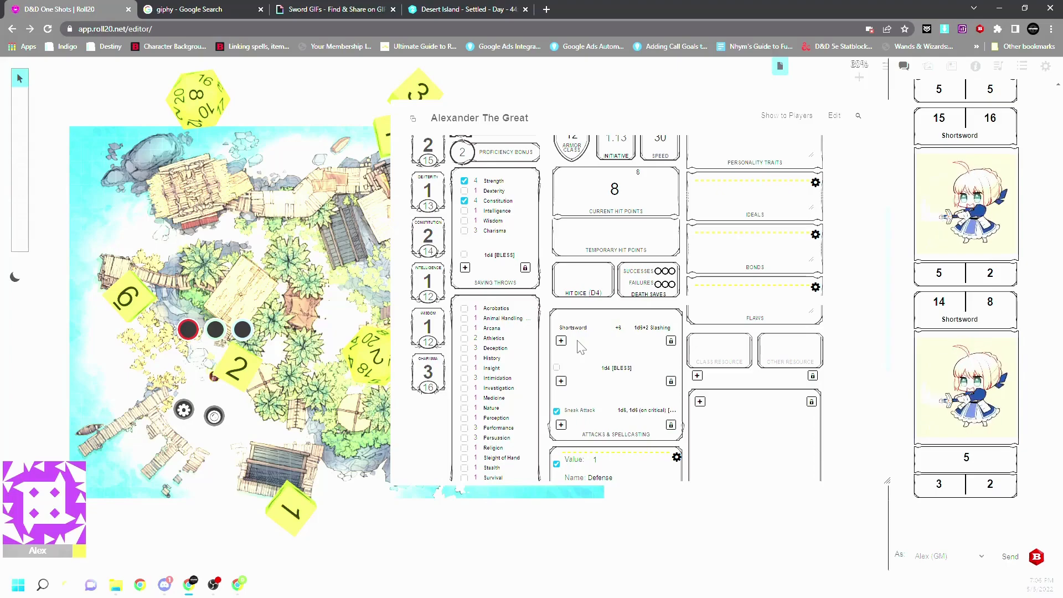
pyautogui.scroll(-1, 580, 347)
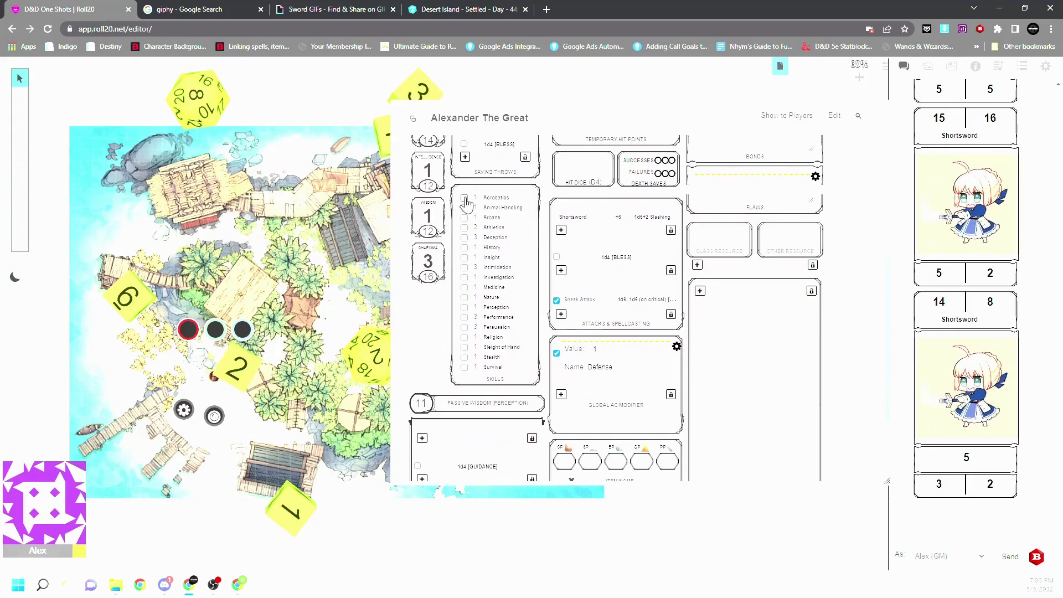
pyautogui.click(464, 198)
pyautogui.click(464, 198)
pyautogui.click(464, 228)
pyautogui.click(465, 198)
pyautogui.click(464, 307)
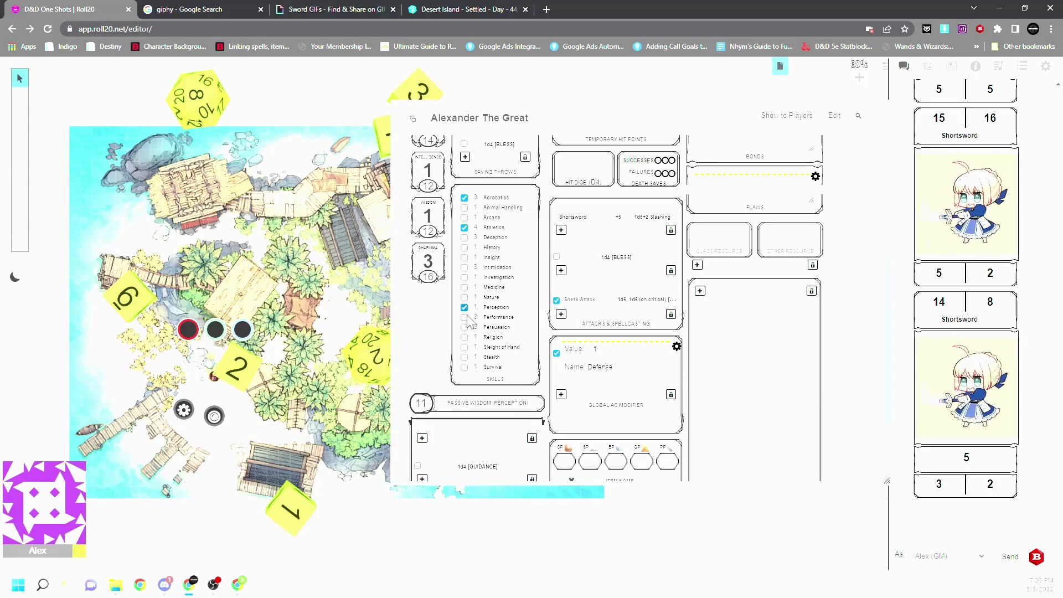
pyautogui.click(464, 327)
# Enable the 1d4 Guidance modifier for a Persuasion roll, inspect its bonus in the chat and disable it again.
pyautogui.scroll(-2, 448, 416)
pyautogui.scroll(1, 468, 403)
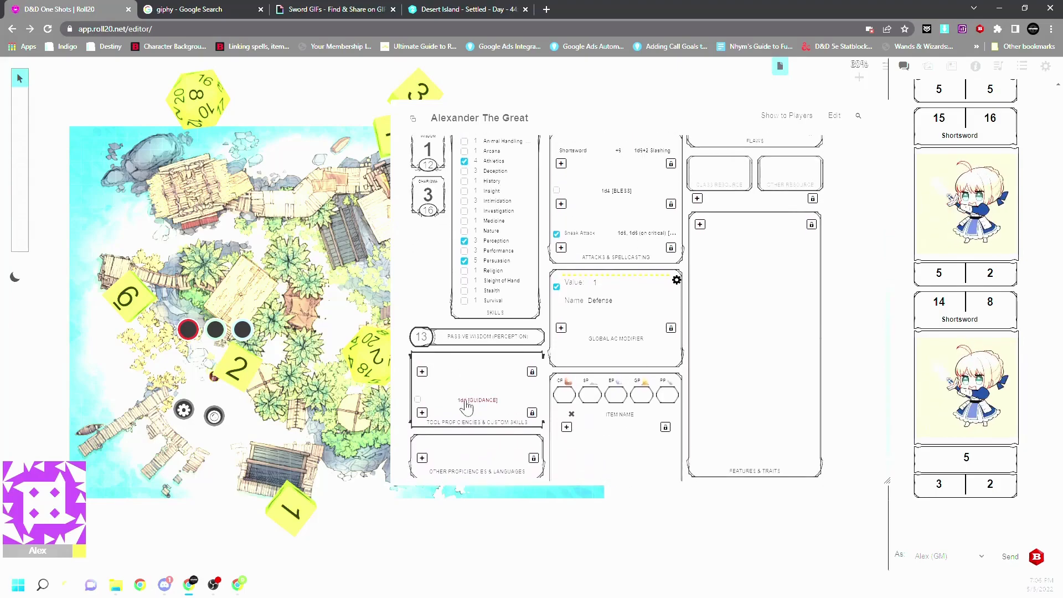
pyautogui.click(418, 400)
pyautogui.scroll(1, 421, 407)
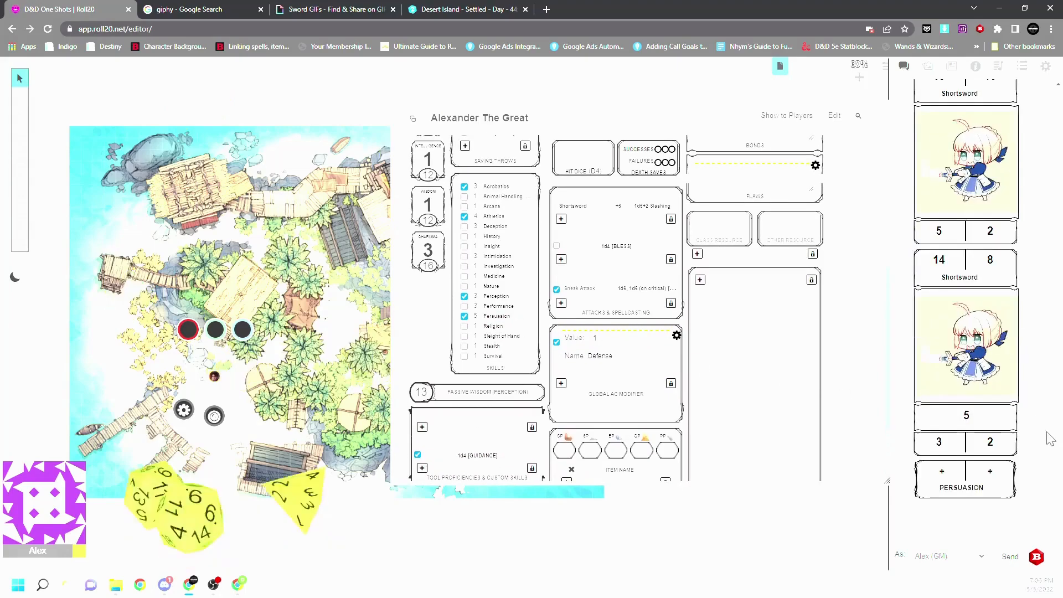
pyautogui.moveTo(953, 483)
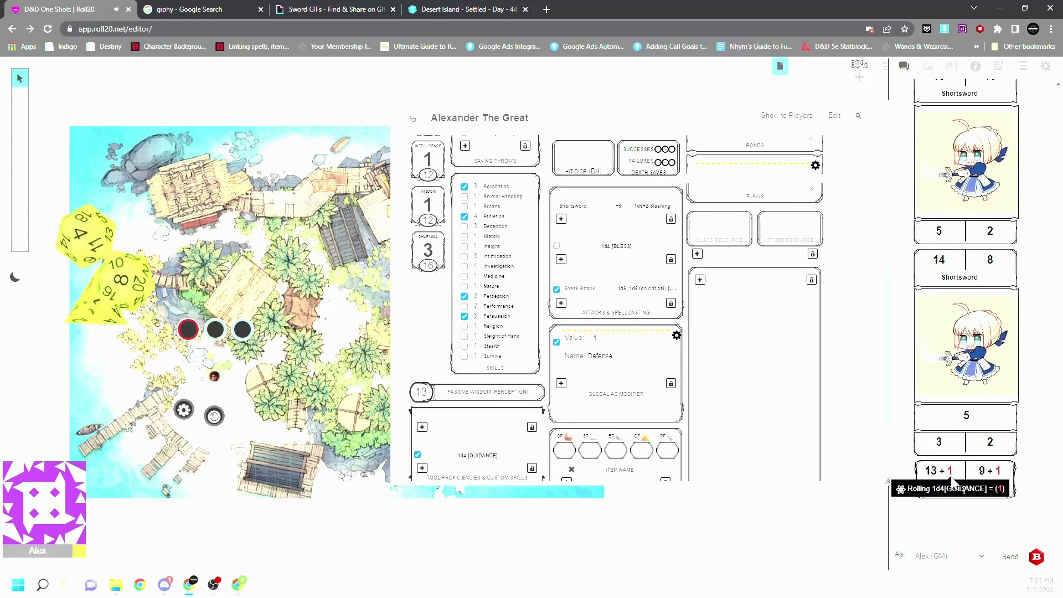
pyautogui.scroll(-1, 474, 348)
pyautogui.scroll(-1, 474, 348)
pyautogui.click(418, 345)
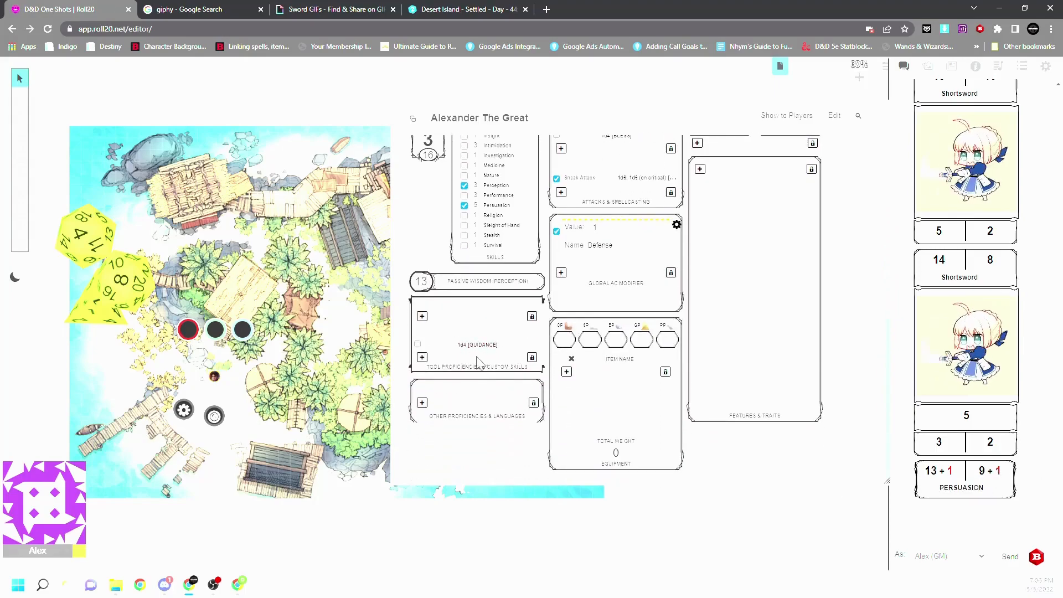
# Mark Investigation as proficient and add a global skill modifier named Vedalken with a 1d4 roll.
pyautogui.scroll(3, 464, 362)
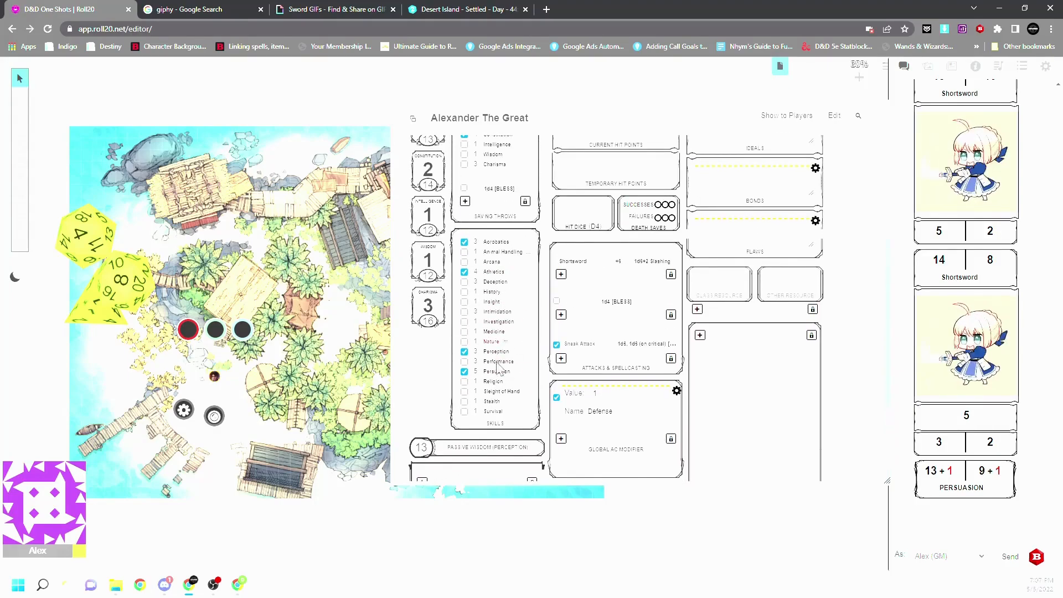
pyautogui.click(464, 323)
pyautogui.scroll(-3, 539, 339)
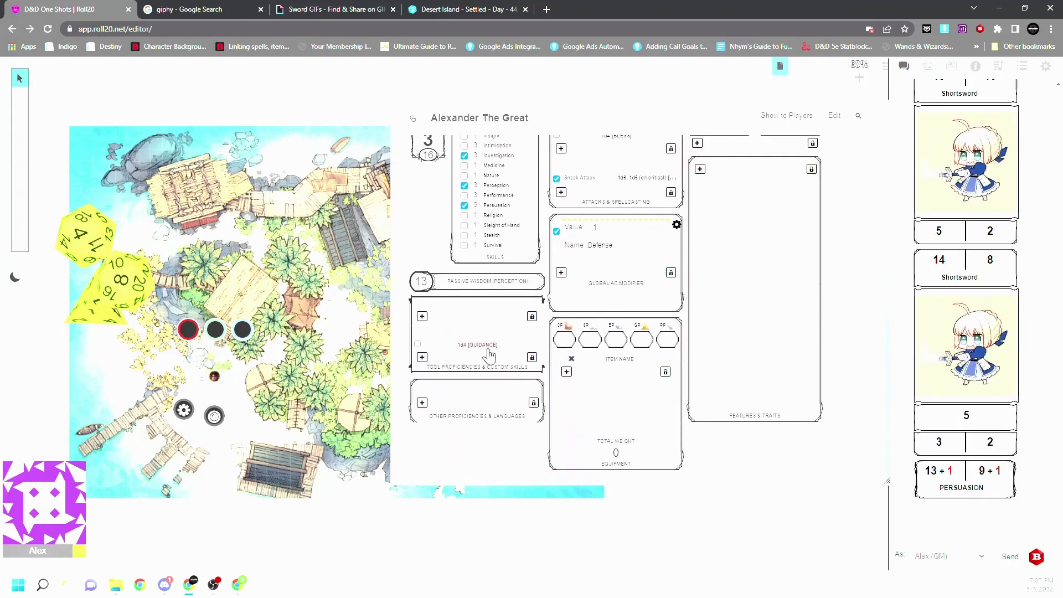
pyautogui.click(423, 358)
pyautogui.click(468, 359)
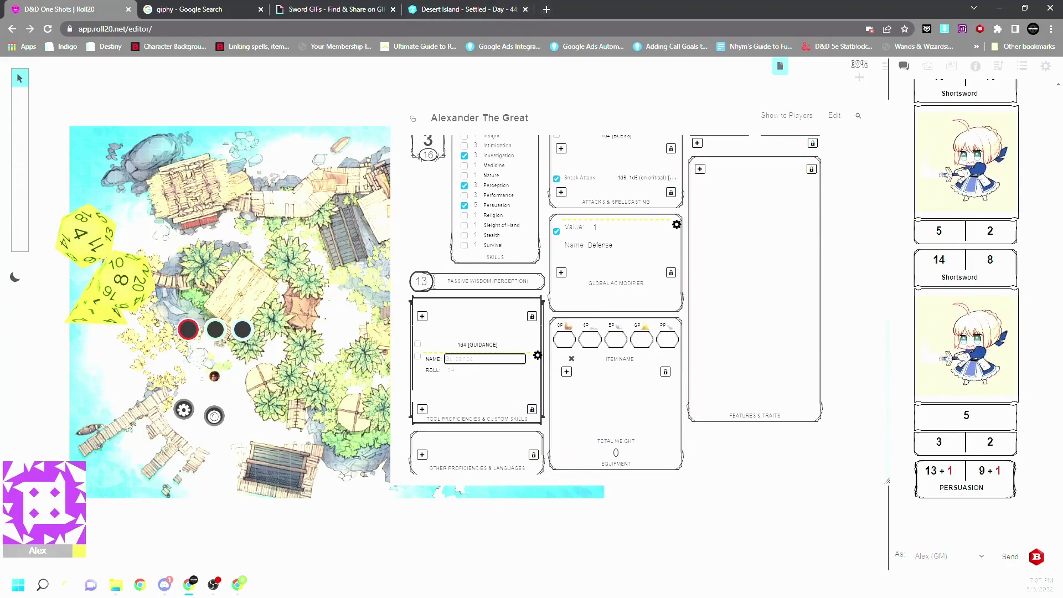
pyautogui.click(475, 370)
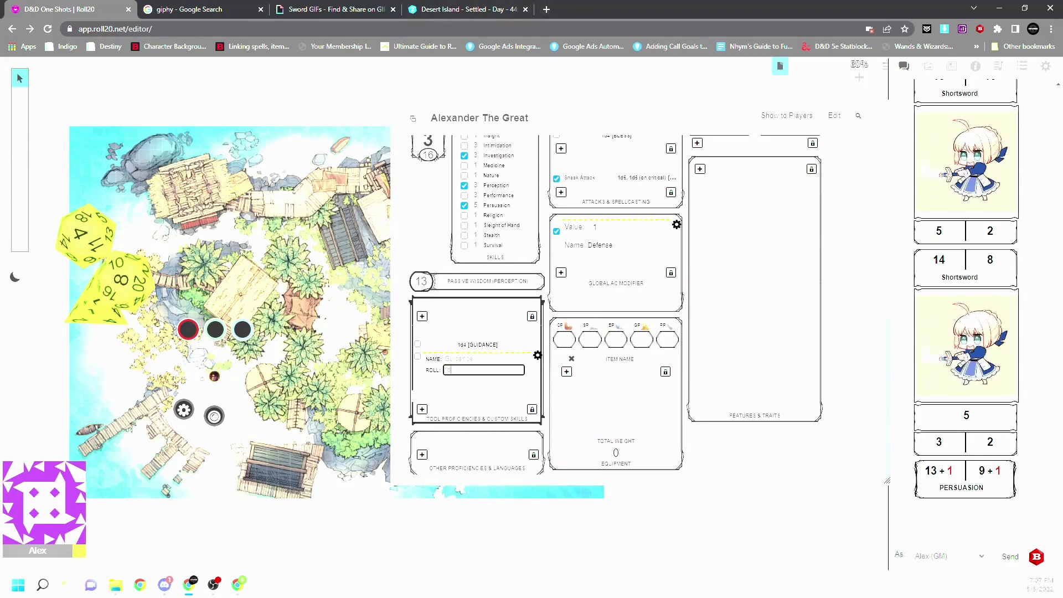
pyautogui.click(476, 359)
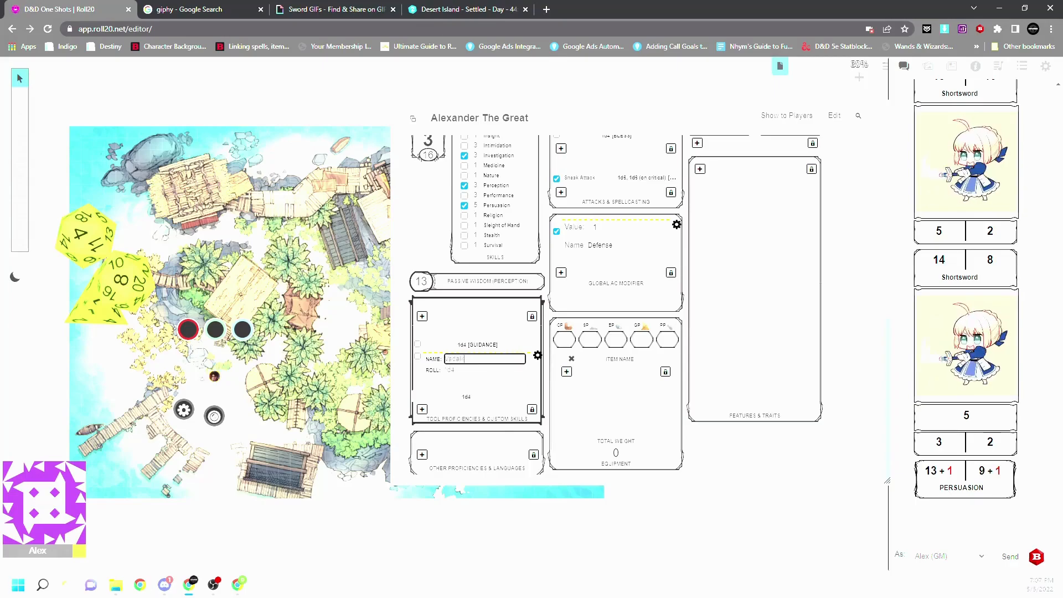
pyautogui.click(538, 355)
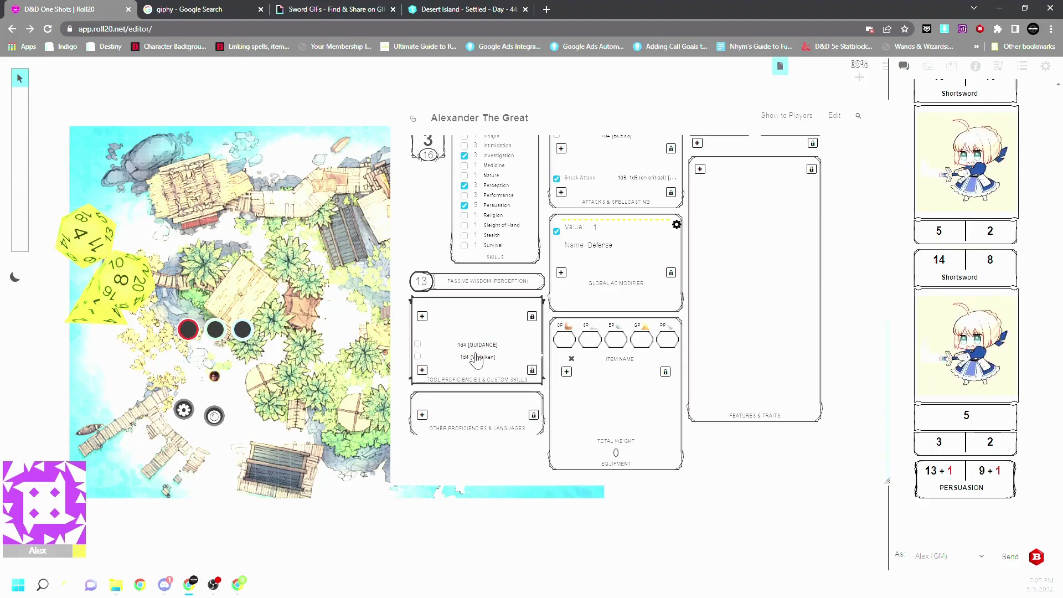
# Enable the Vedalken modifier for an Investigation roll and disable it again.
pyautogui.click(418, 356)
pyautogui.scroll(2, 475, 352)
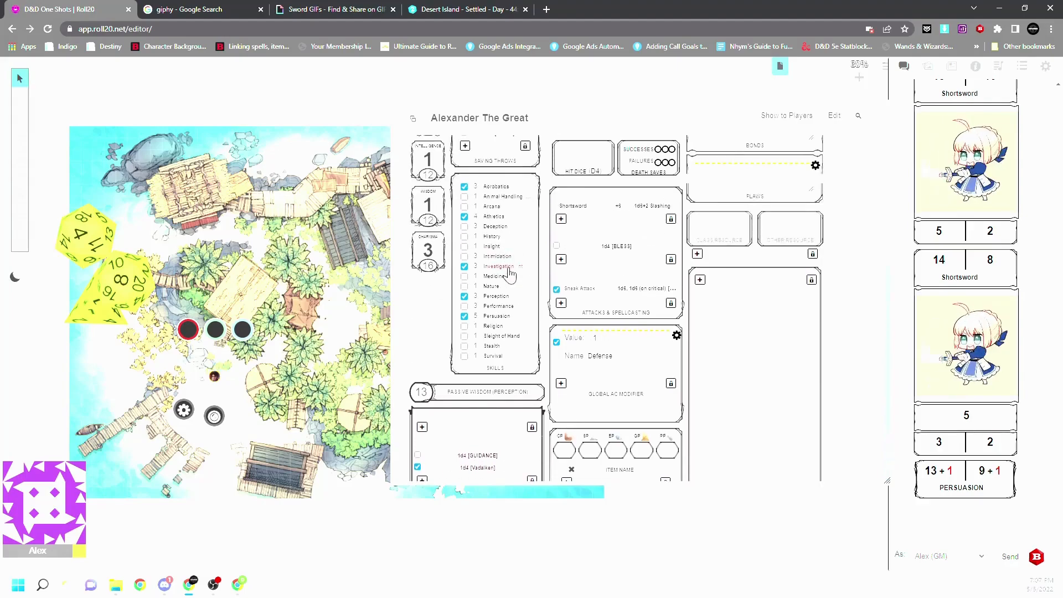
pyautogui.click(500, 272)
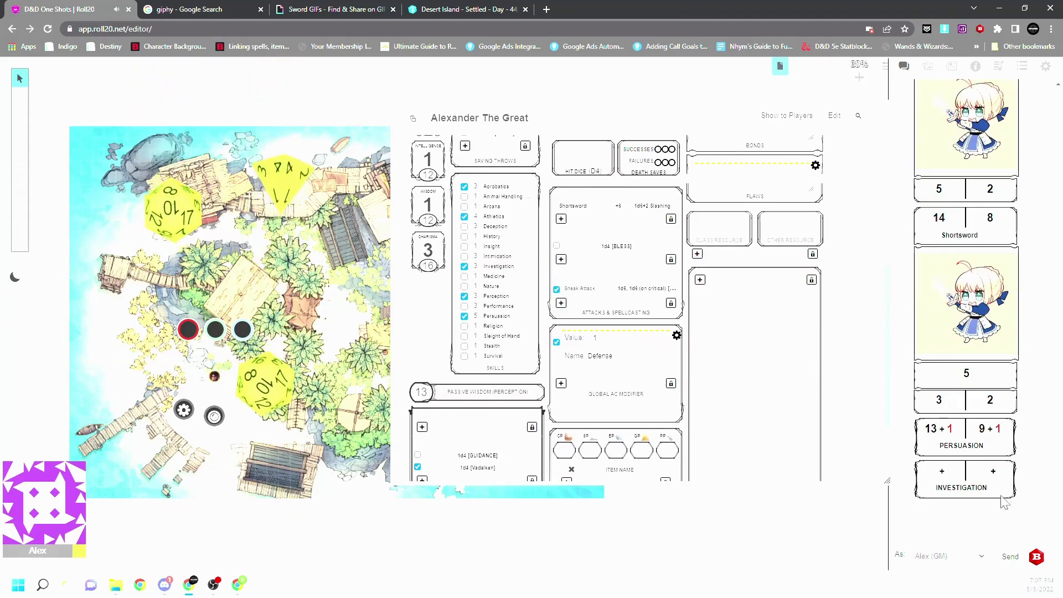
pyautogui.scroll(-2, 550, 360)
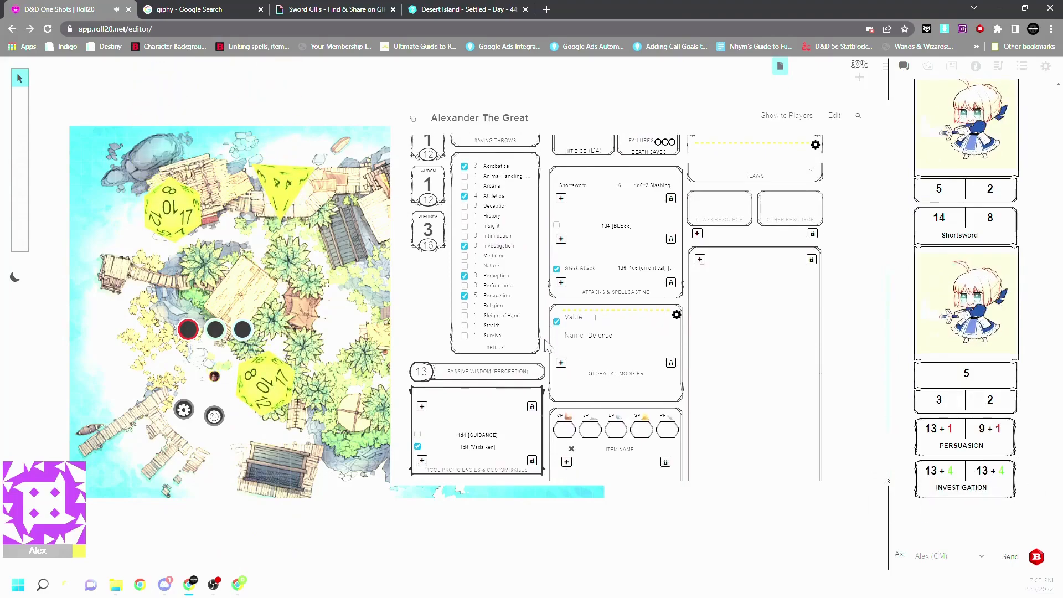
pyautogui.click(418, 357)
# Review the character sheet's attacks, modifiers, skills, saving throws and header.
pyautogui.scroll(2, 527, 357)
pyautogui.scroll(2, 526, 359)
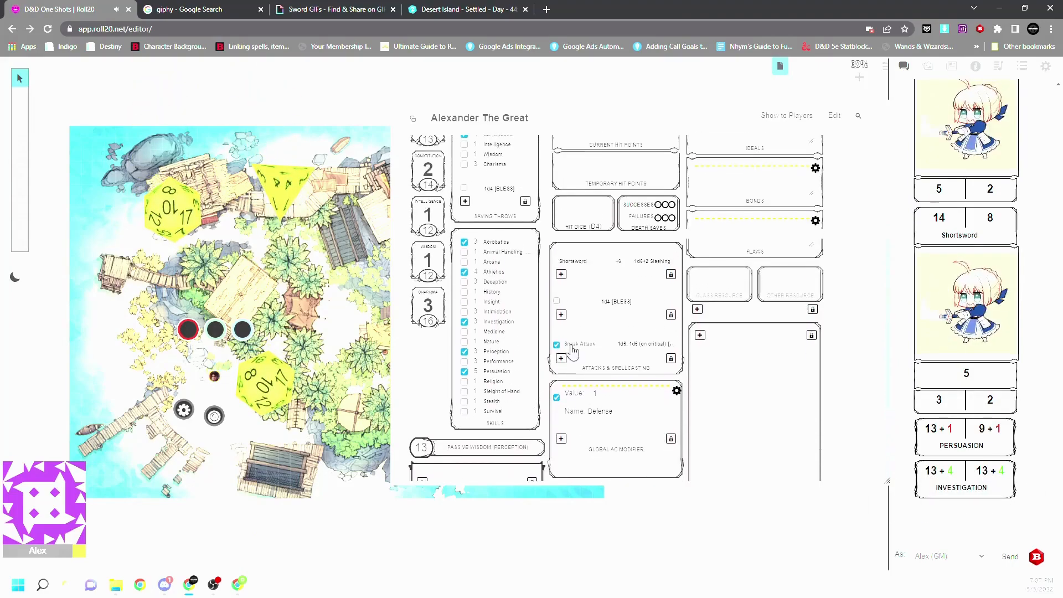
pyautogui.scroll(1, 671, 413)
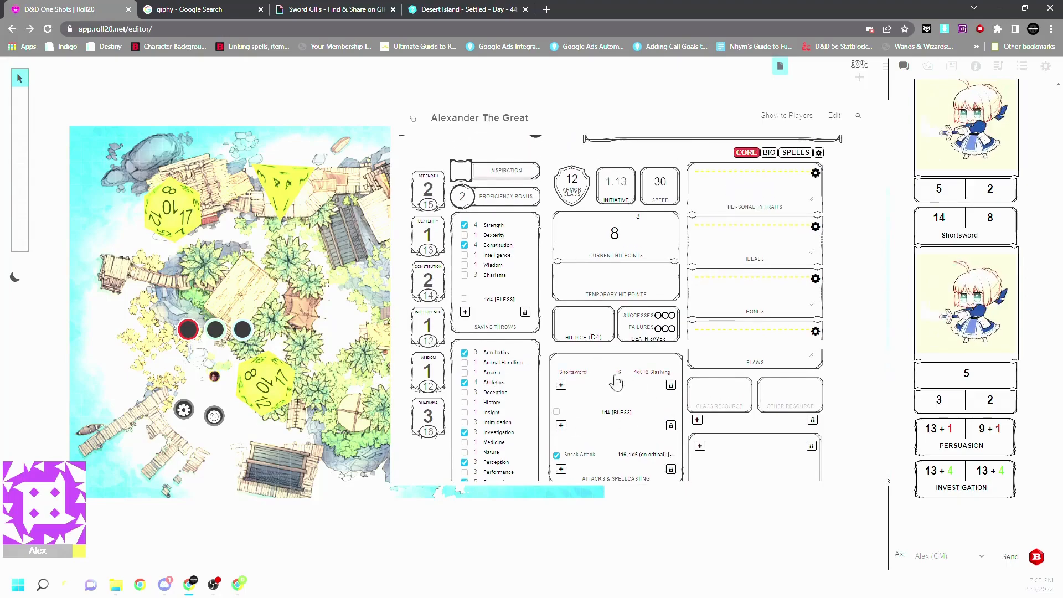
pyautogui.scroll(-2, 672, 413)
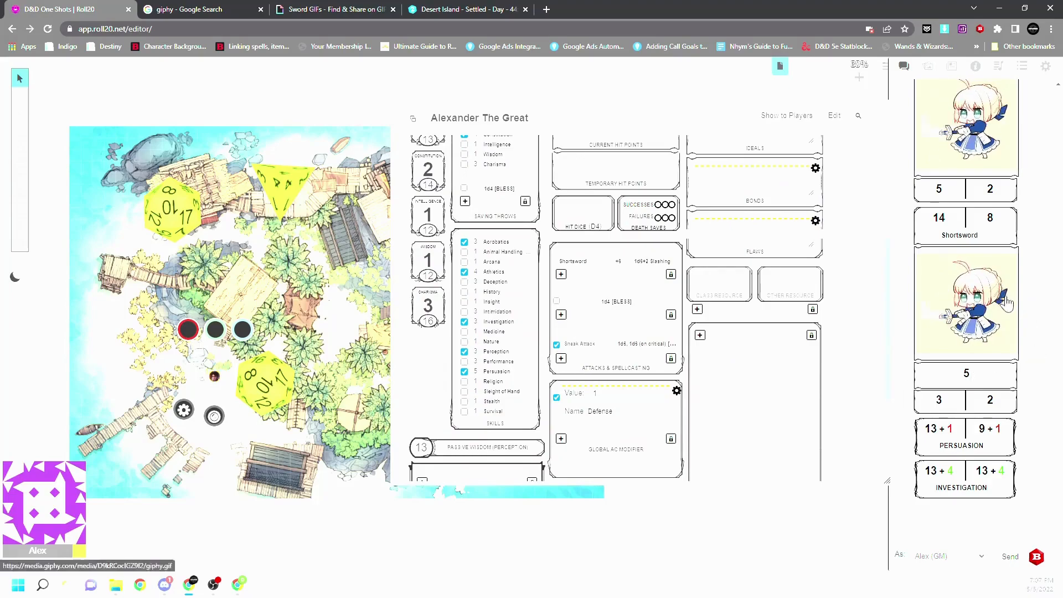
pyautogui.scroll(5, 1007, 310)
pyautogui.scroll(-5, 1030, 376)
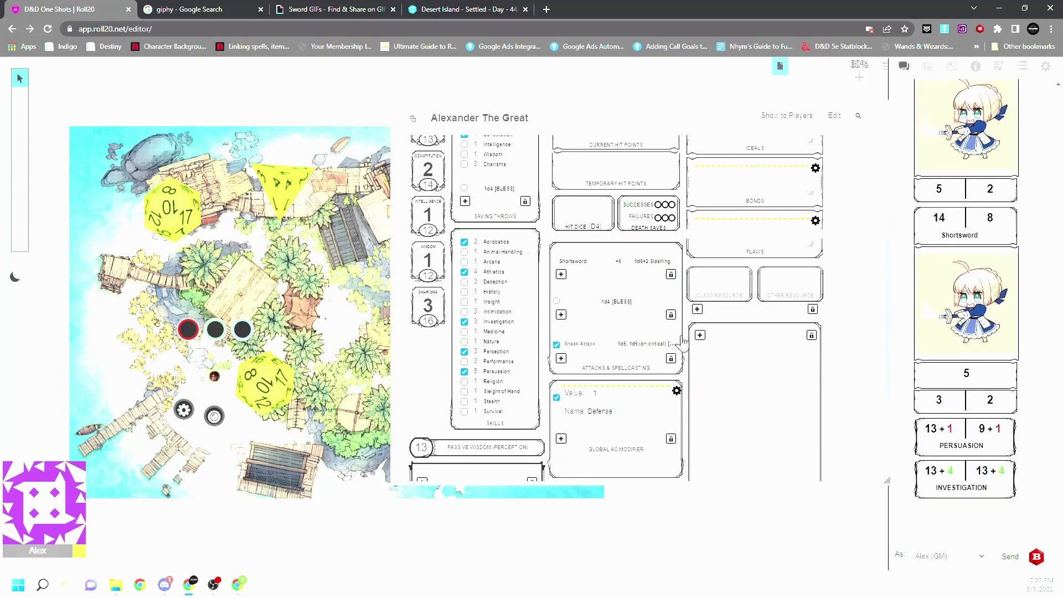
pyautogui.scroll(-2, 687, 332)
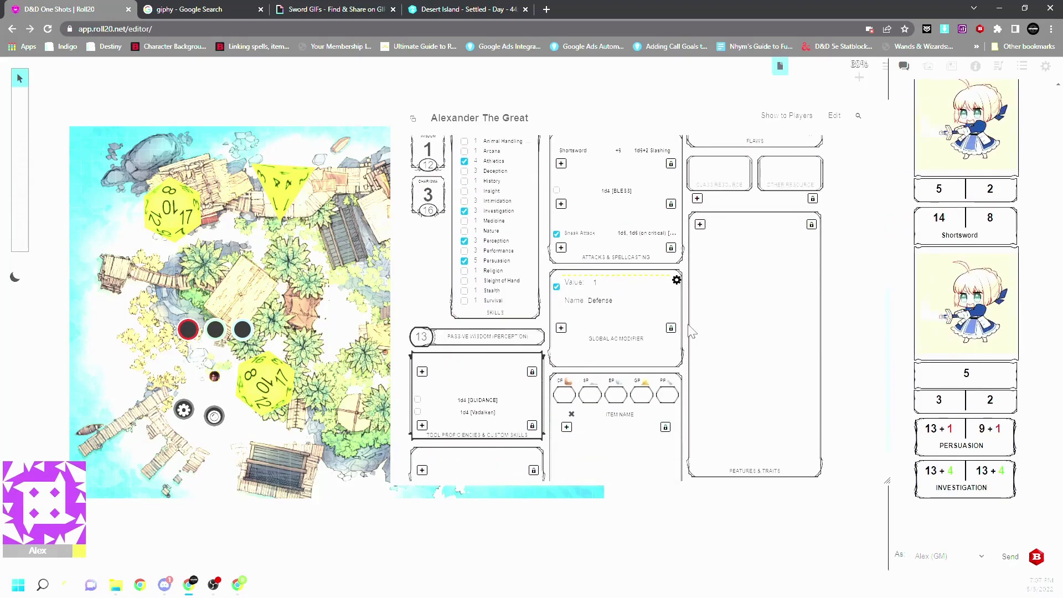
pyautogui.scroll(3, 691, 331)
pyautogui.scroll(3, 692, 388)
pyautogui.scroll(-2, 692, 379)
pyautogui.scroll(2, 692, 379)
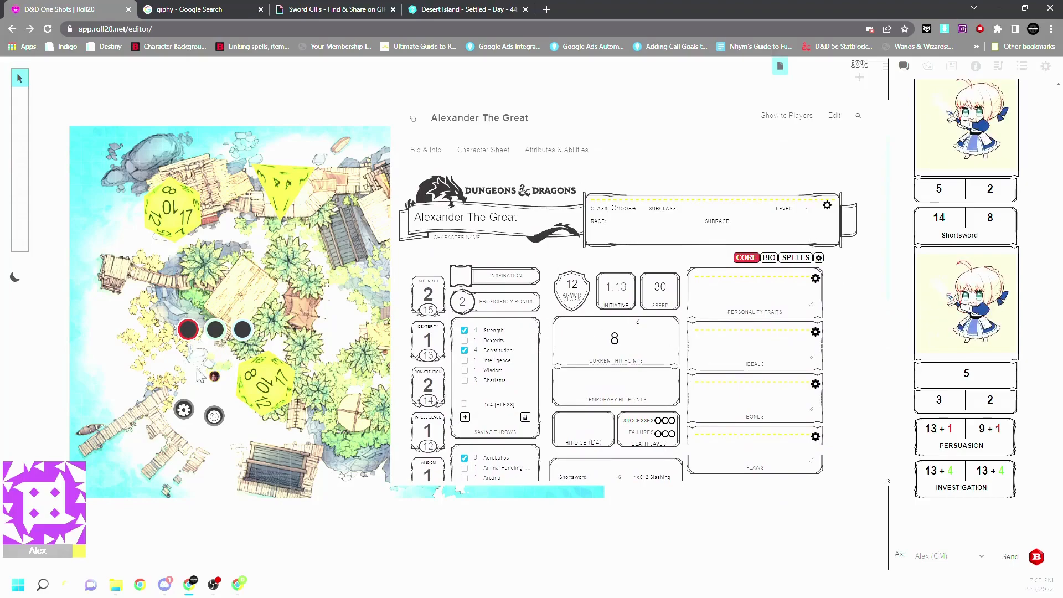
# Show the token's nameplate, link bar 1 to hp and bar 2 to ac, and save the token settings.
pyautogui.doubleClick(214, 376)
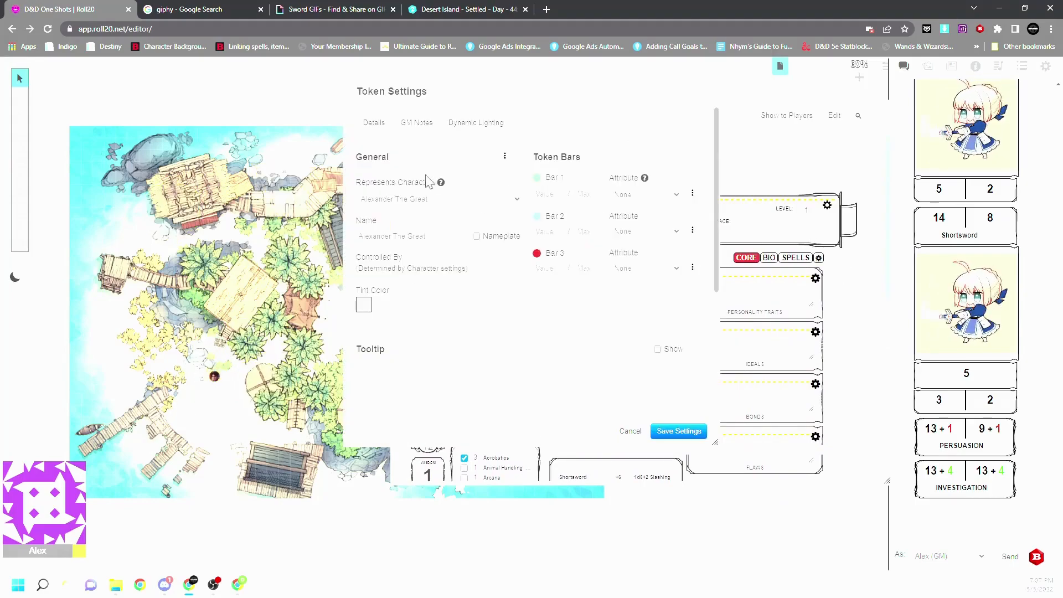
pyautogui.click(477, 237)
pyautogui.click(638, 195)
pyautogui.write('hp')
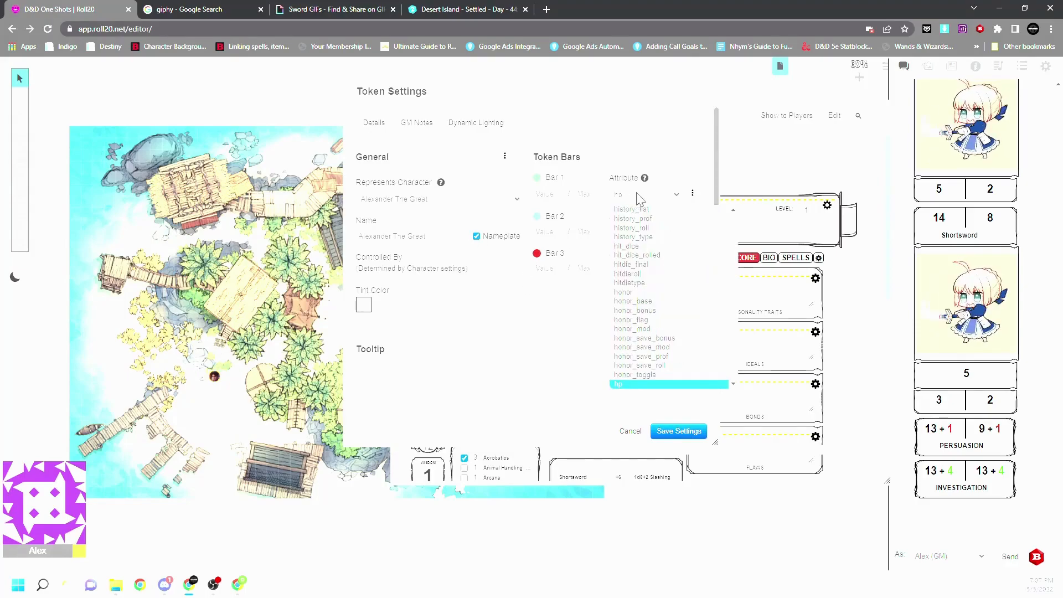
pyautogui.press('Return')
pyautogui.click(658, 231)
pyautogui.write('ac')
pyautogui.press('Return')
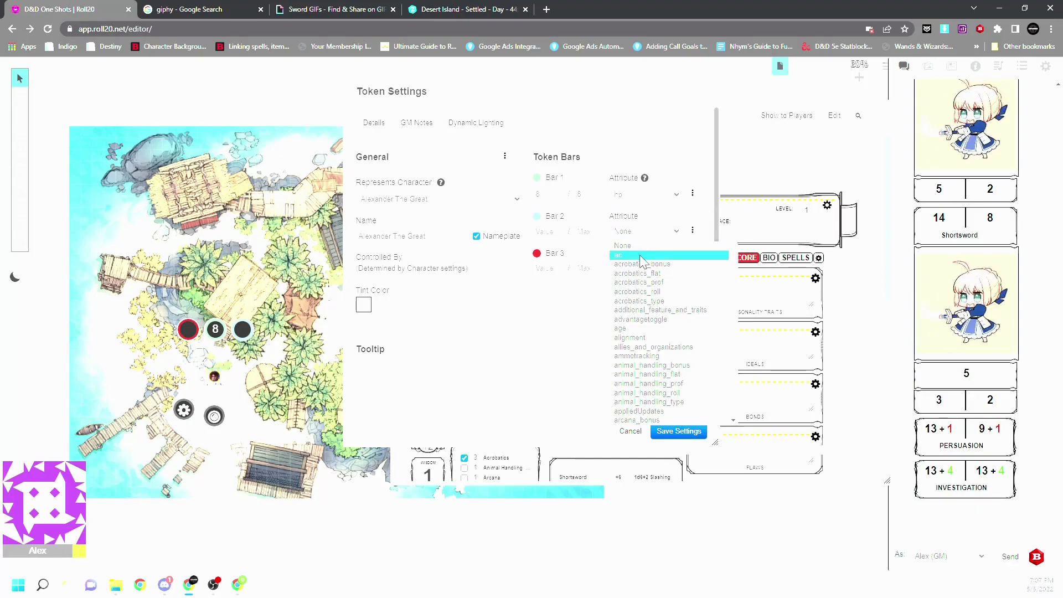
pyautogui.click(679, 431)
# Close the character sheet and examine the Alexander The Great token's nameplate and bars up close on the map.
pyautogui.click(880, 114)
pyautogui.click(860, 78)
pyautogui.click(860, 78)
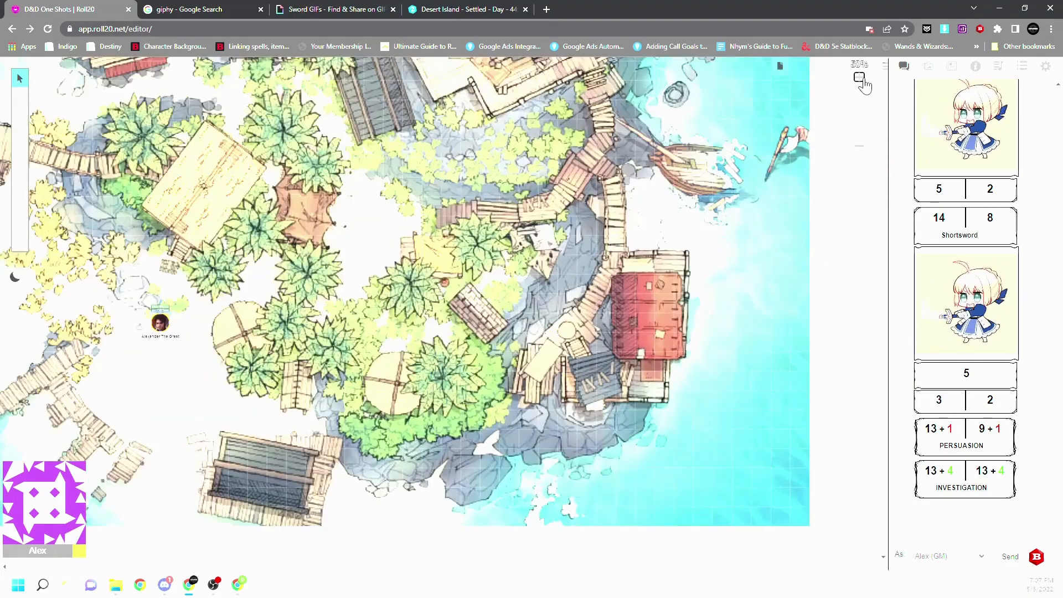
pyautogui.click(861, 77)
pyautogui.click(860, 77)
pyautogui.click(860, 78)
pyautogui.click(860, 77)
pyautogui.click(861, 77)
pyautogui.click(861, 77)
pyautogui.moveTo(632, 568); pyautogui.dragTo(293, 568)
pyautogui.scroll(1, 623, 427)
pyautogui.scroll(-2, 645, 424)
pyautogui.click(662, 354)
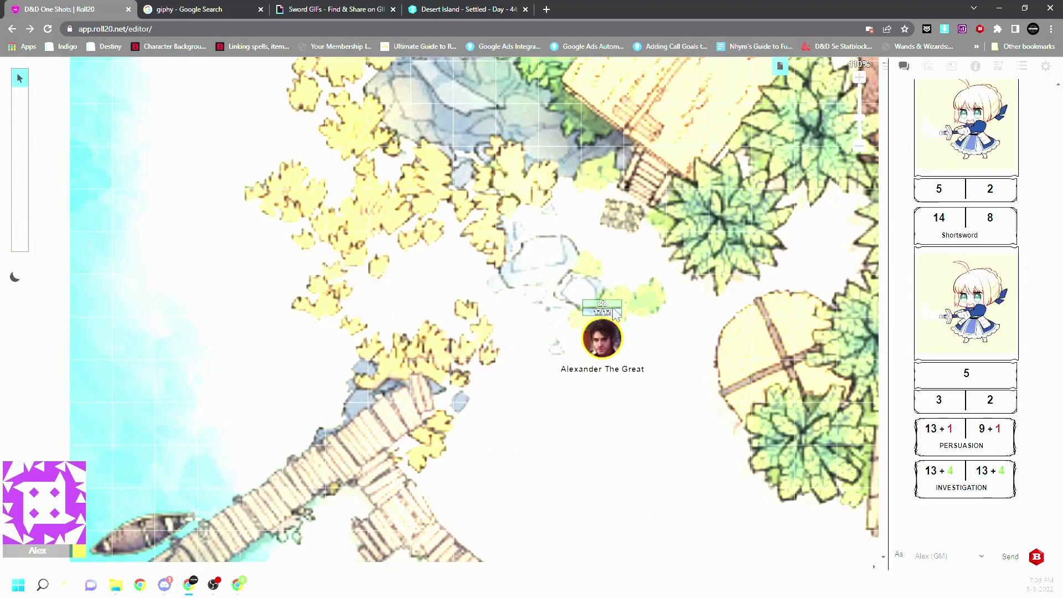
# Duplicate the Alexander The Great token and place the copy beside the original on the map.
pyautogui.click(610, 341)
pyautogui.click(686, 356)
pyautogui.hotkey('ctrl', 'v')
pyautogui.moveTo(687, 357); pyautogui.dragTo(532, 333)
# Check the copied token's character link, nameplate and bar settings, and close them without changes.
pyautogui.doubleClick(532, 333)
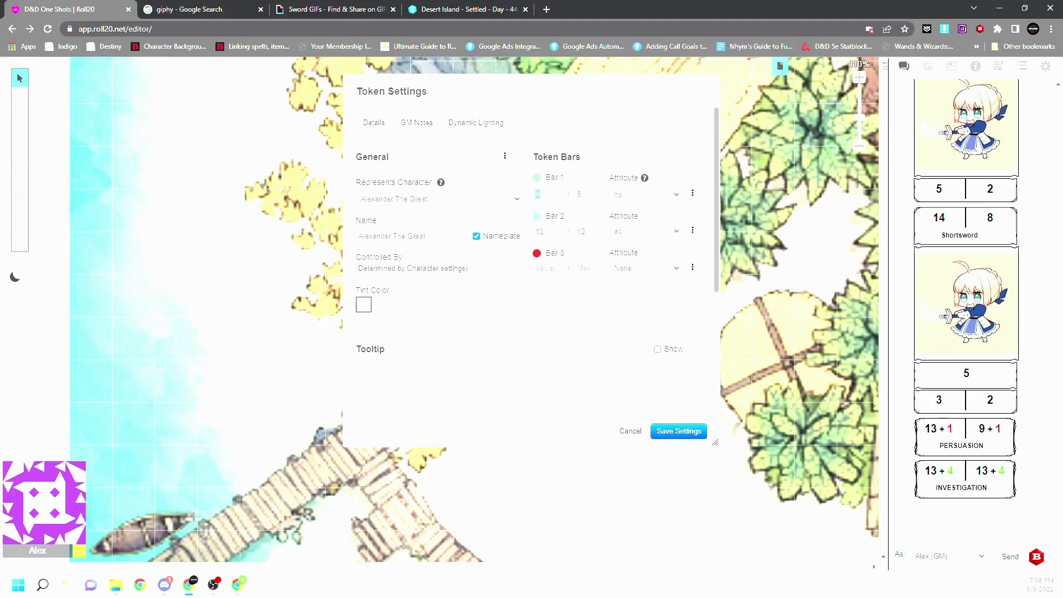
pyautogui.click(630, 431)
pyautogui.click(615, 385)
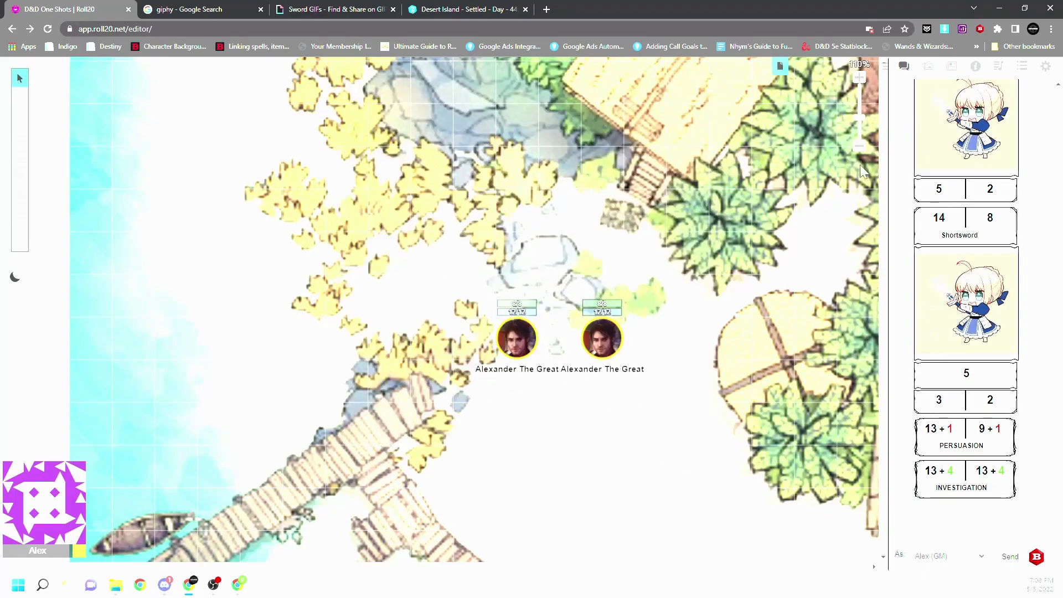
# Look through the Beyond 20 extension's roll options and its Roll20-specific options.
pyautogui.click(859, 147)
pyautogui.click(859, 146)
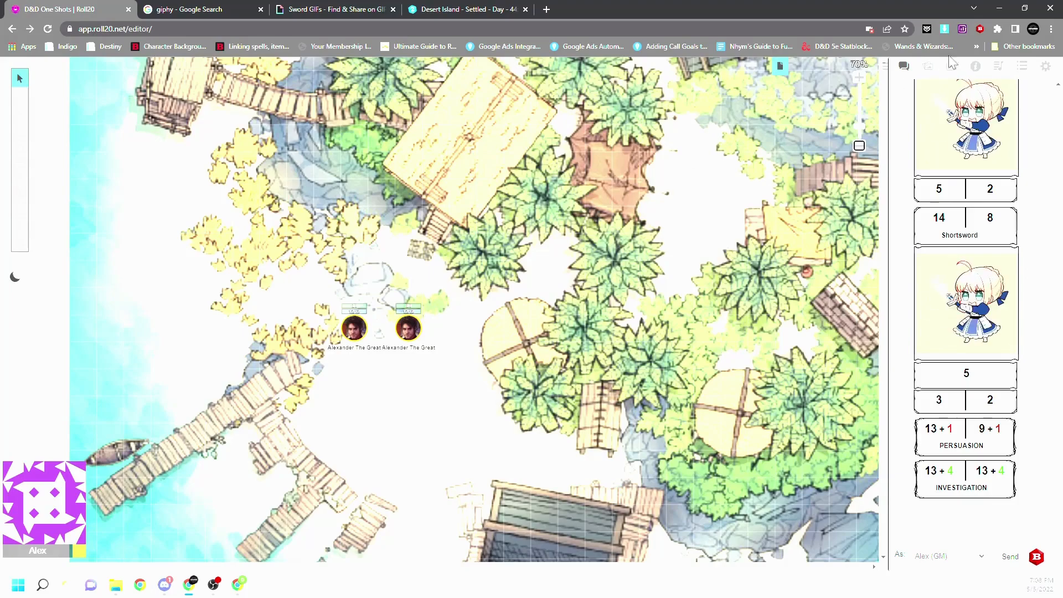
pyautogui.click(980, 29)
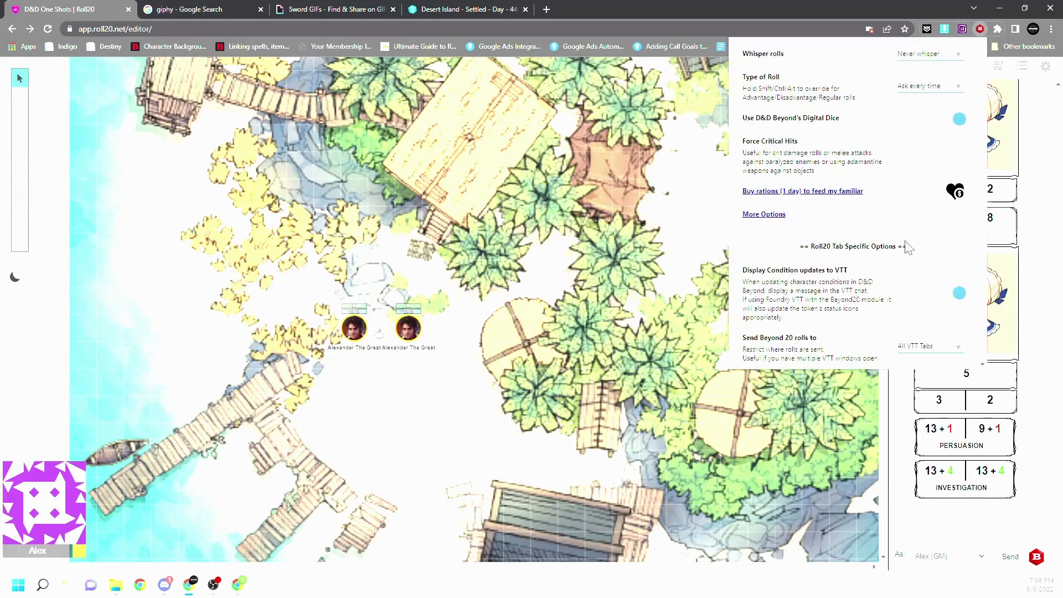
pyautogui.scroll(-1, 860, 286)
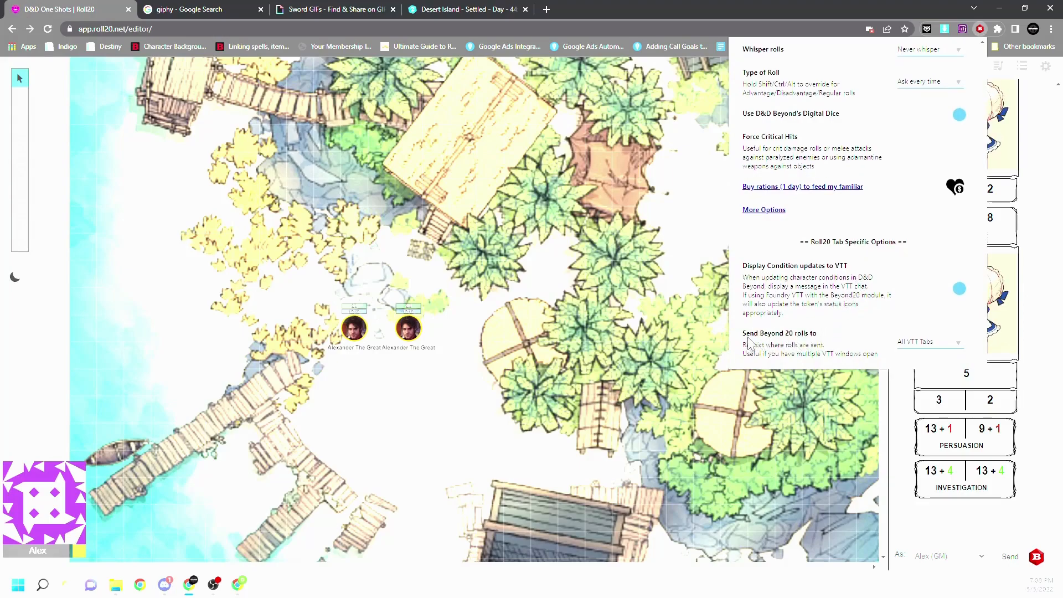
pyautogui.rightClick(981, 29)
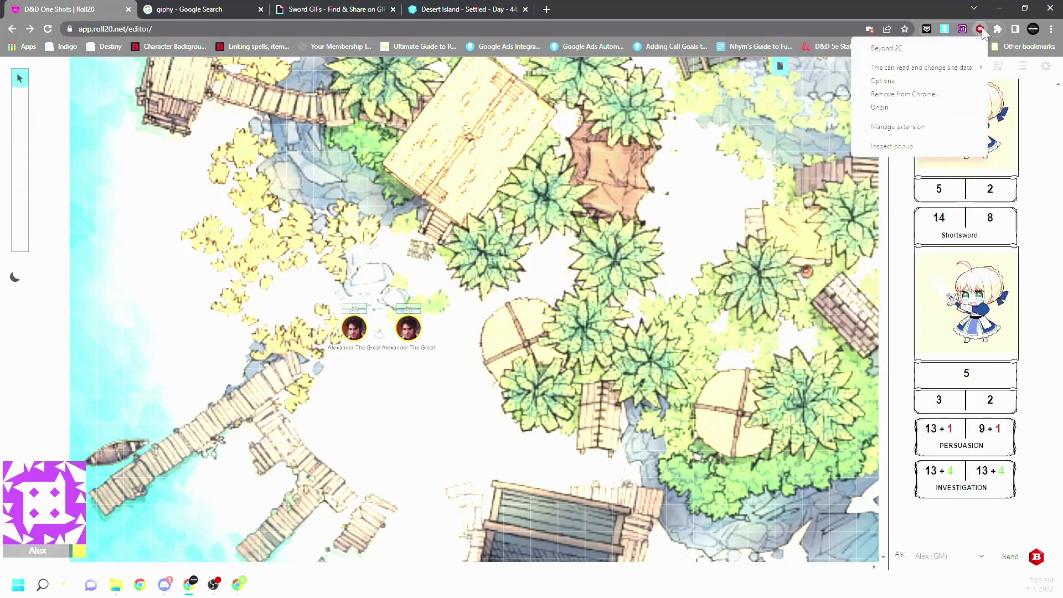
pyautogui.click(486, 462)
# Add a new character to the journal and set the golden dragon image from the Downloads folder as its avatar.
pyautogui.scroll(4, 486, 462)
pyautogui.scroll(-5, 659, 329)
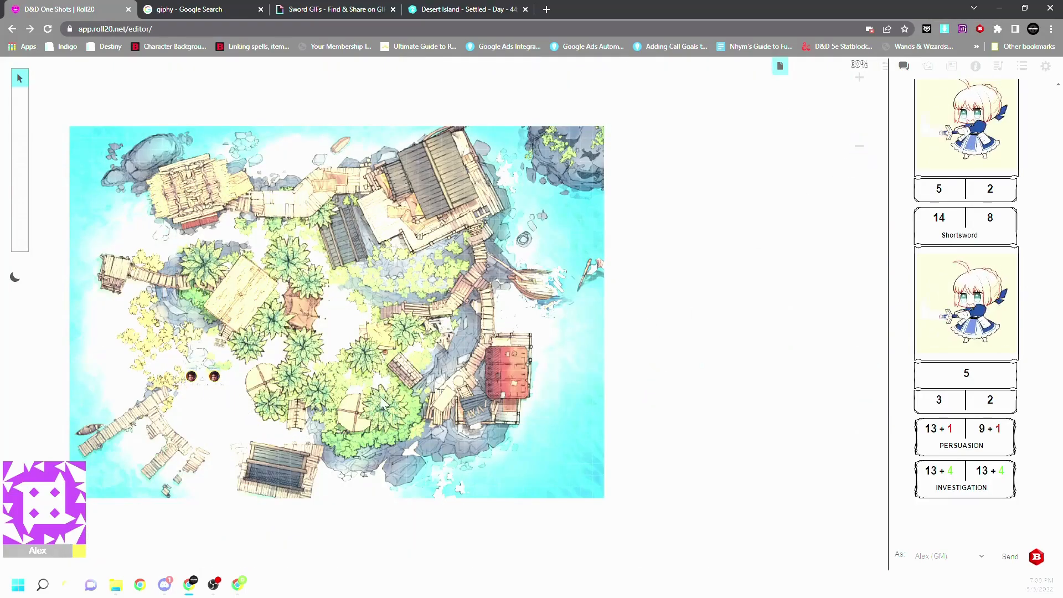
pyautogui.click(952, 67)
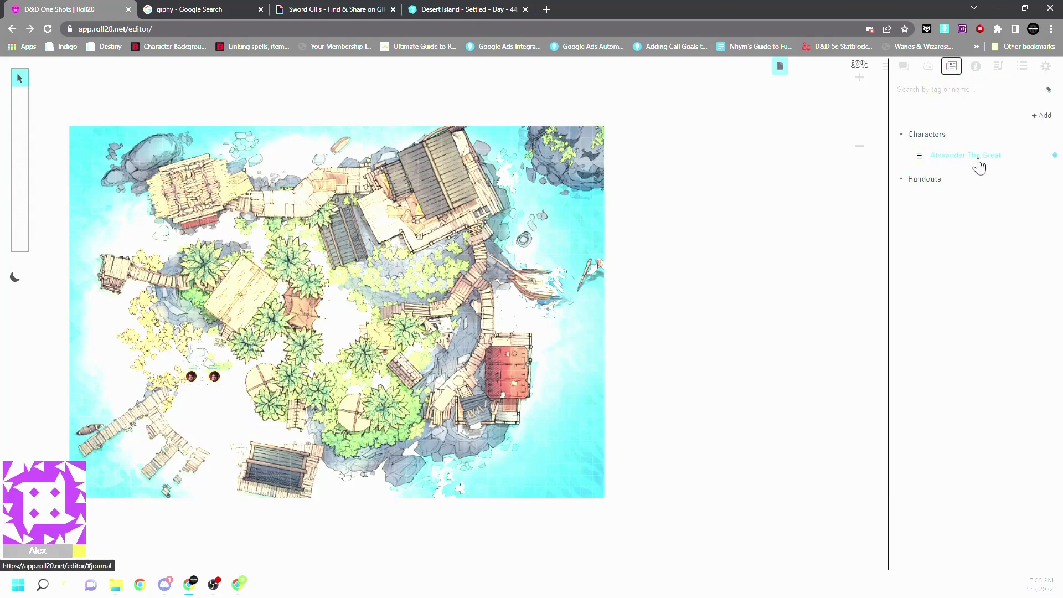
pyautogui.click(1041, 116)
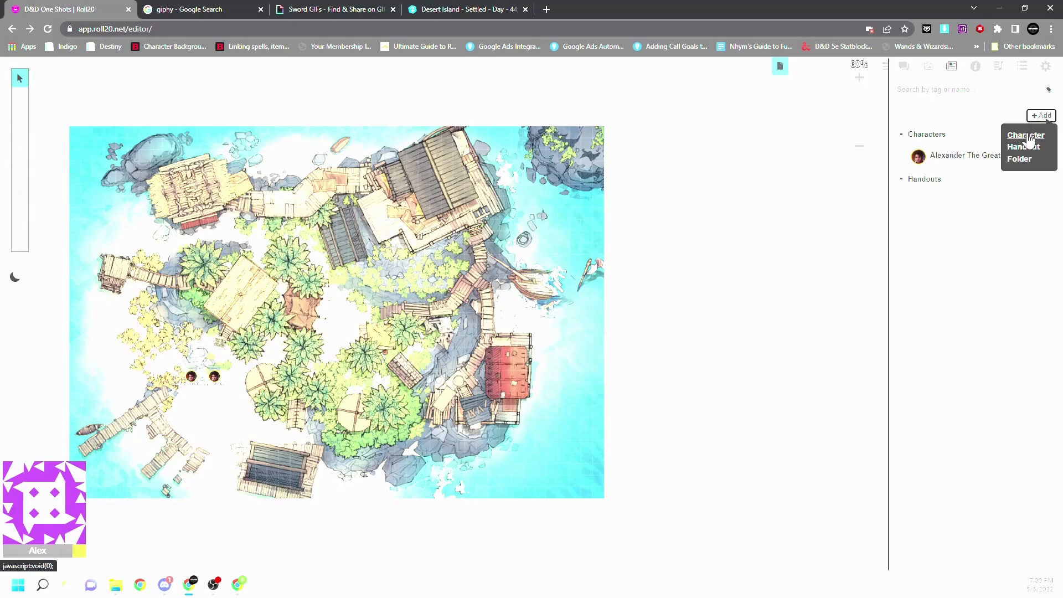
pyautogui.click(1029, 139)
pyautogui.click(440, 216)
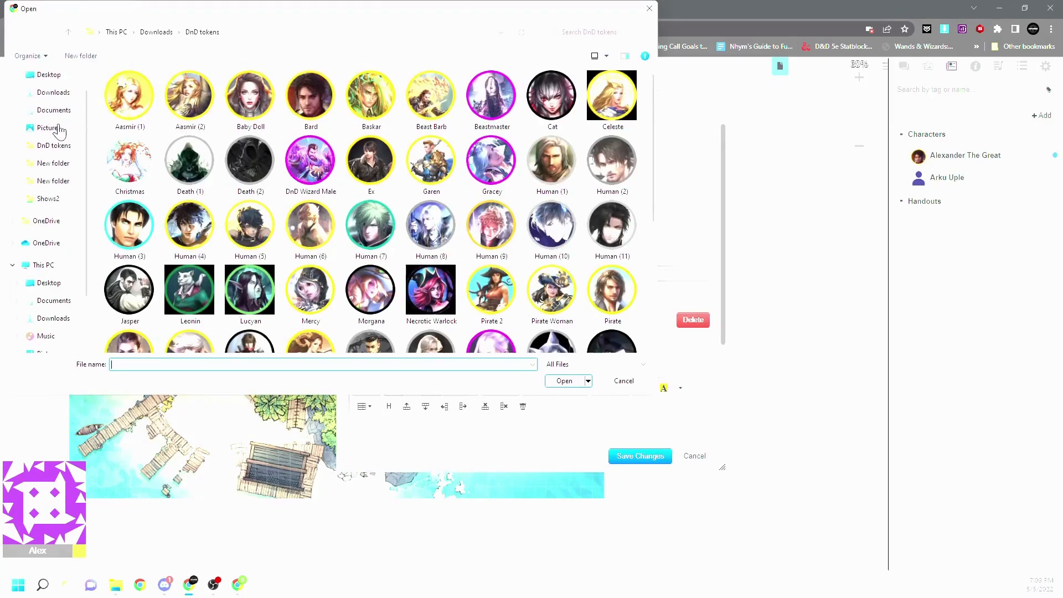
pyautogui.click(53, 93)
pyautogui.click(200, 123)
pyautogui.click(559, 381)
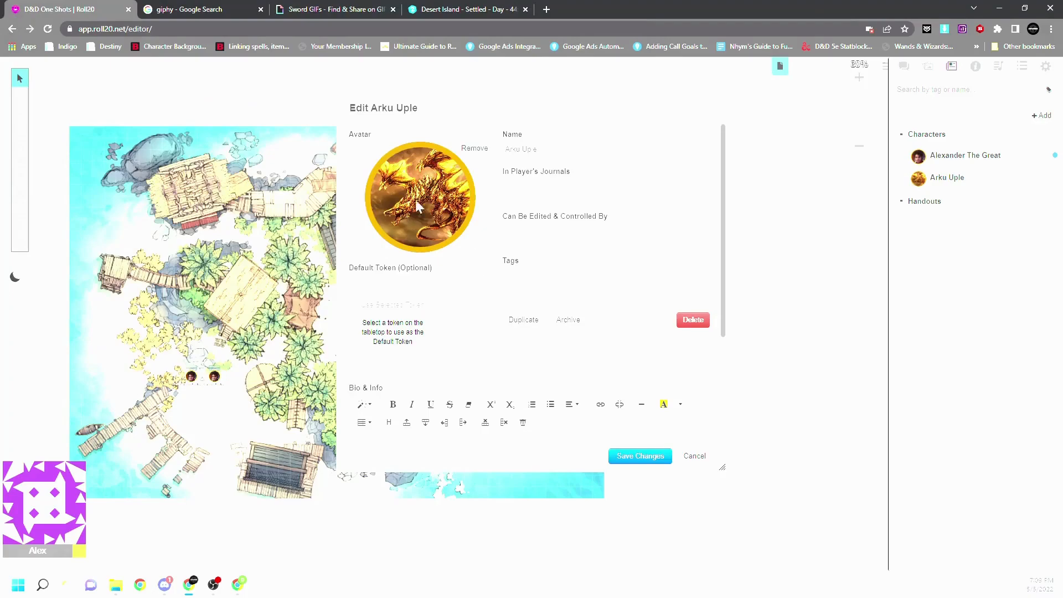
# Rename the new character Ancient Bronze Dragon.
pyautogui.moveTo(537, 149); pyautogui.dragTo(482, 144)
pyautogui.write('Arc')
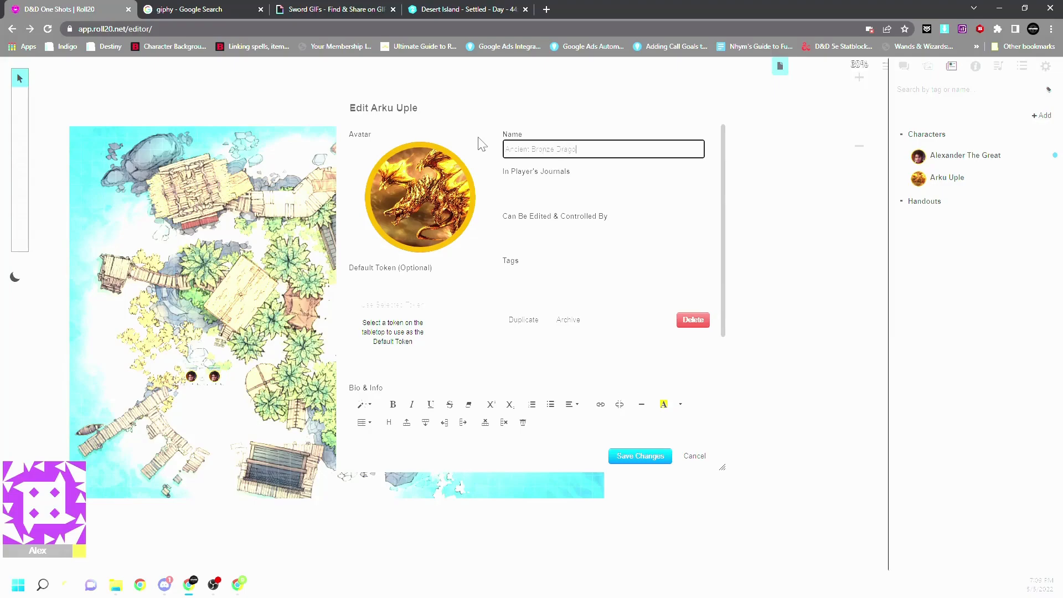
pyautogui.press('Tab')
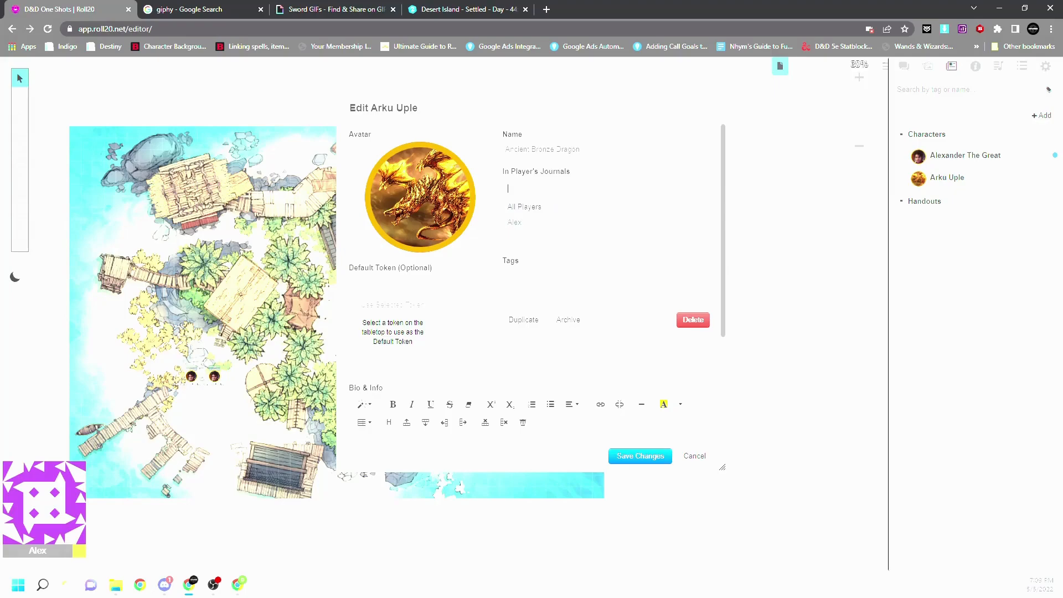
# Give the GM's player account journal access and editing control of the character, and save the changes.
pyautogui.click(547, 228)
pyautogui.click(583, 231)
pyautogui.click(574, 263)
pyautogui.click(681, 223)
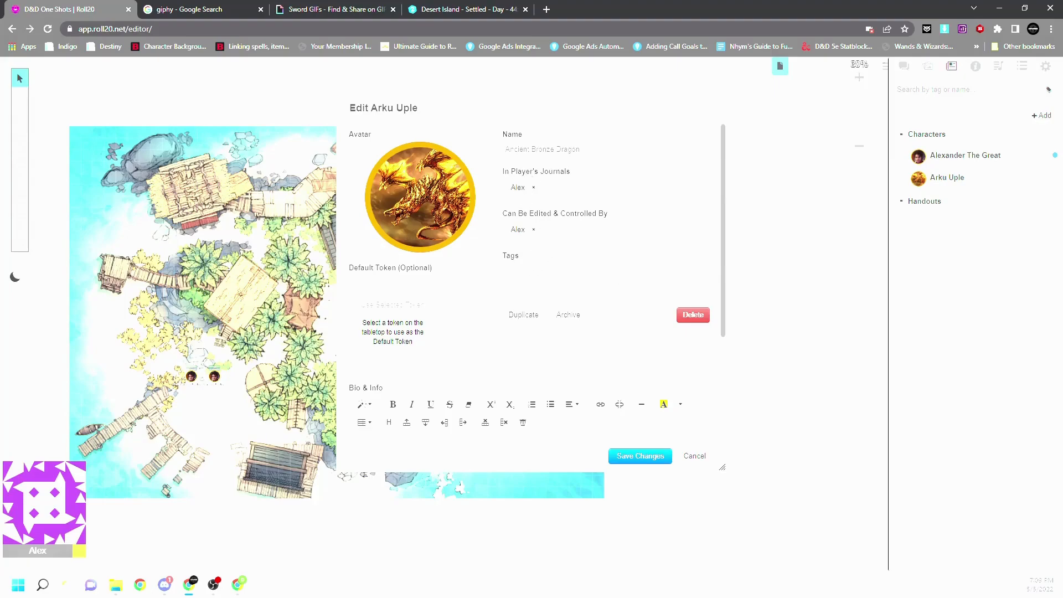
pyautogui.click(557, 230)
pyautogui.click(557, 243)
pyautogui.click(557, 188)
pyautogui.click(557, 203)
pyautogui.click(586, 187)
pyautogui.click(586, 229)
pyautogui.click(634, 457)
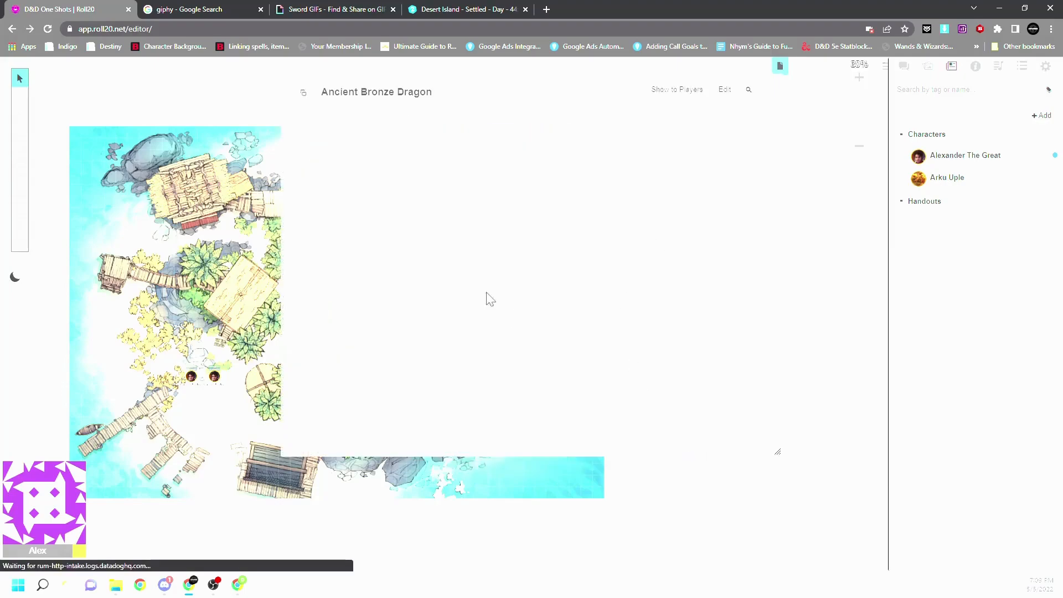
# Open the Ancient Bronze Dragon's NPC character sheet and show its NPC options.
pyautogui.click(381, 128)
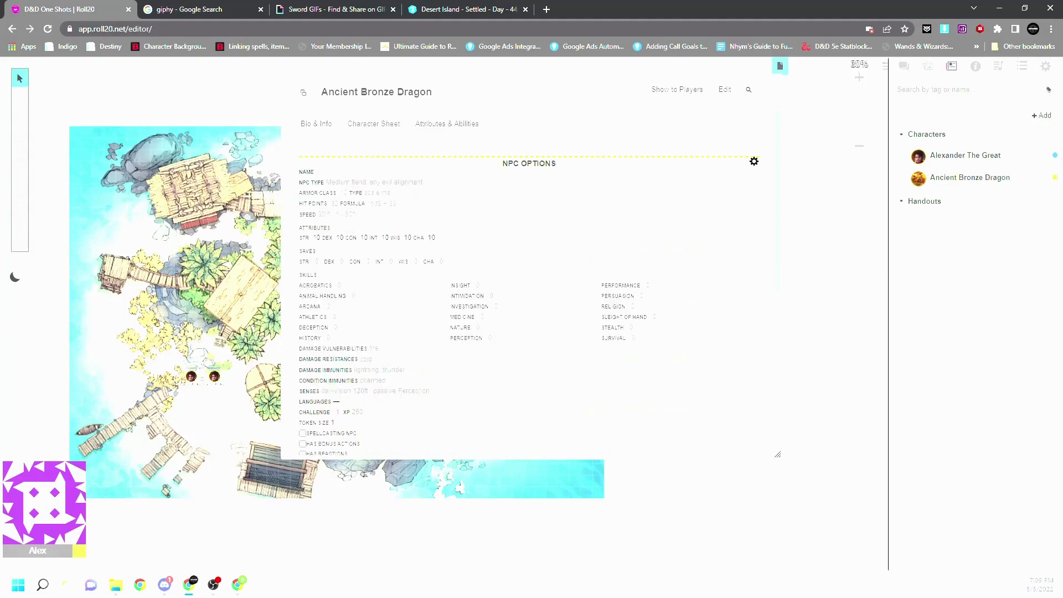
pyautogui.click(754, 162)
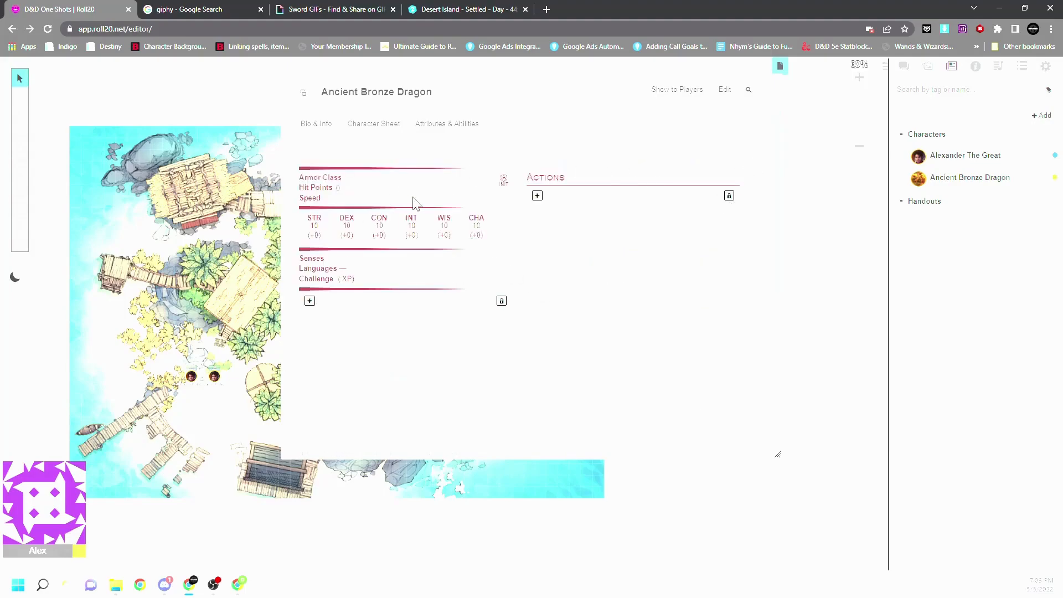
pyautogui.click(755, 162)
# Review the sheet's NPC options and its general options for roll queries, whispered rolls and automatic damage.
pyautogui.scroll(-4, 354, 182)
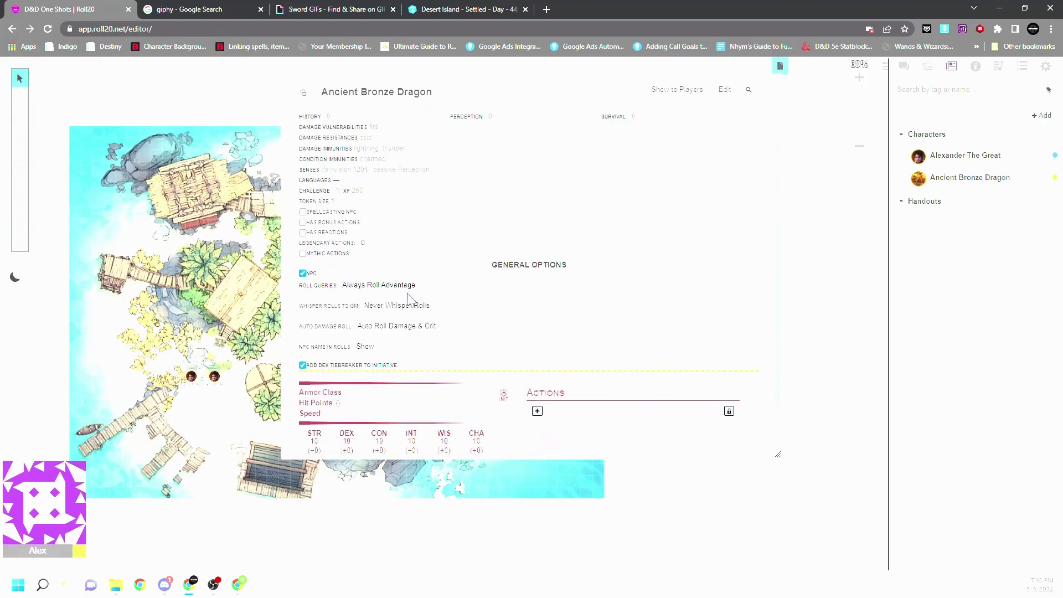
pyautogui.scroll(-1, 410, 302)
pyautogui.click(382, 295)
pyautogui.click(400, 313)
pyautogui.click(424, 289)
pyautogui.click(424, 304)
pyautogui.click(510, 289)
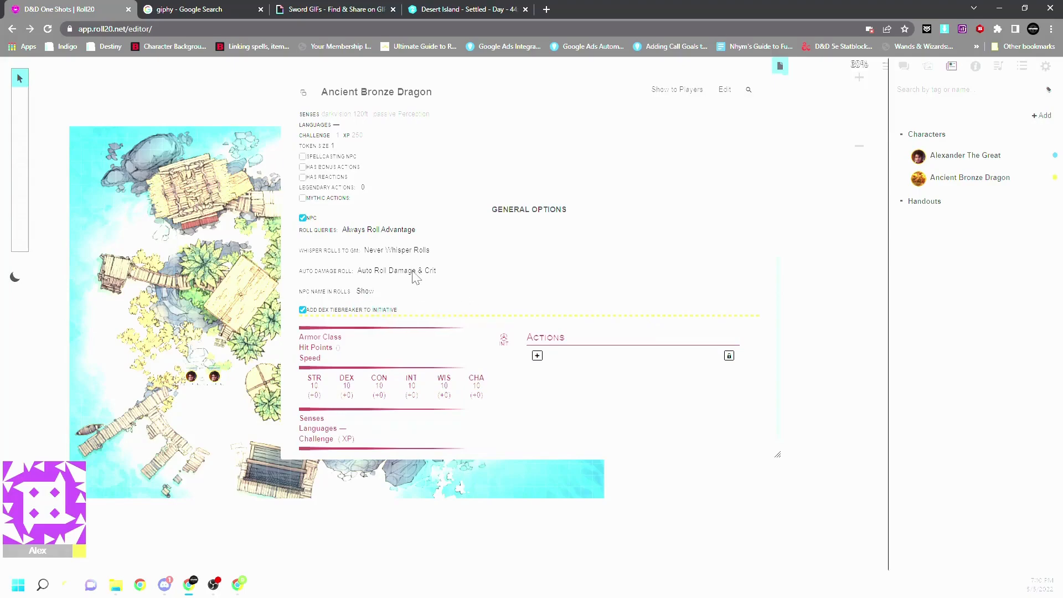
pyautogui.scroll(2, 431, 280)
pyautogui.scroll(1, 431, 281)
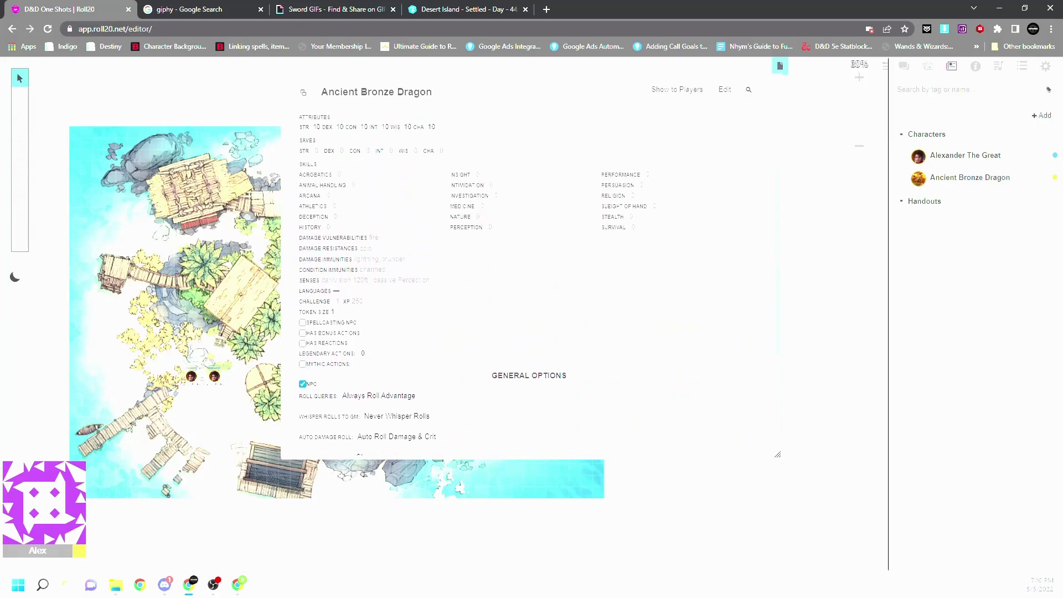
pyautogui.scroll(1, 306, 355)
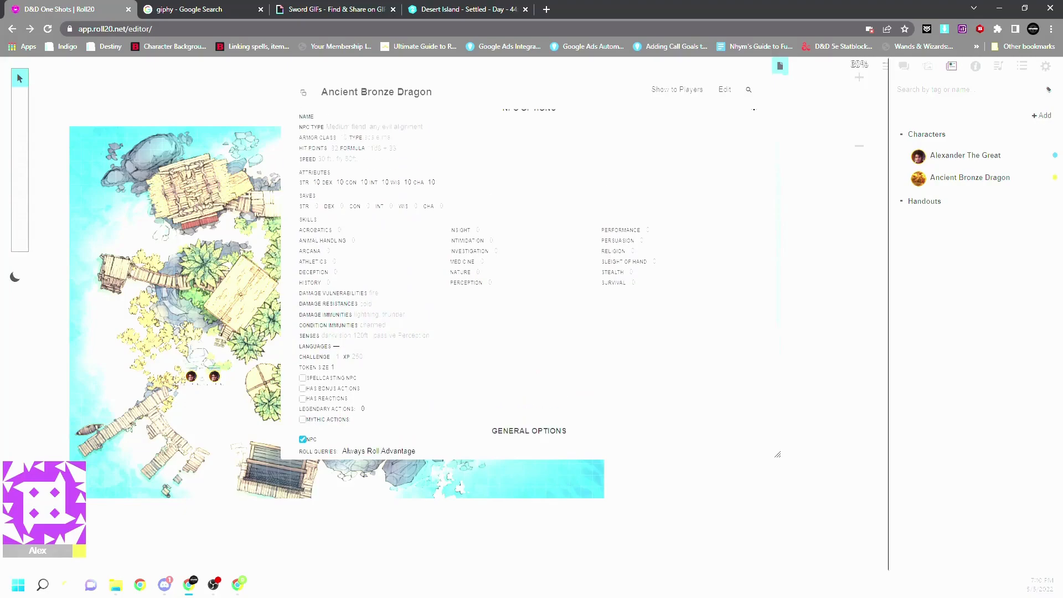
pyautogui.scroll(1, 529, 360)
pyautogui.scroll(-2, 562, 351)
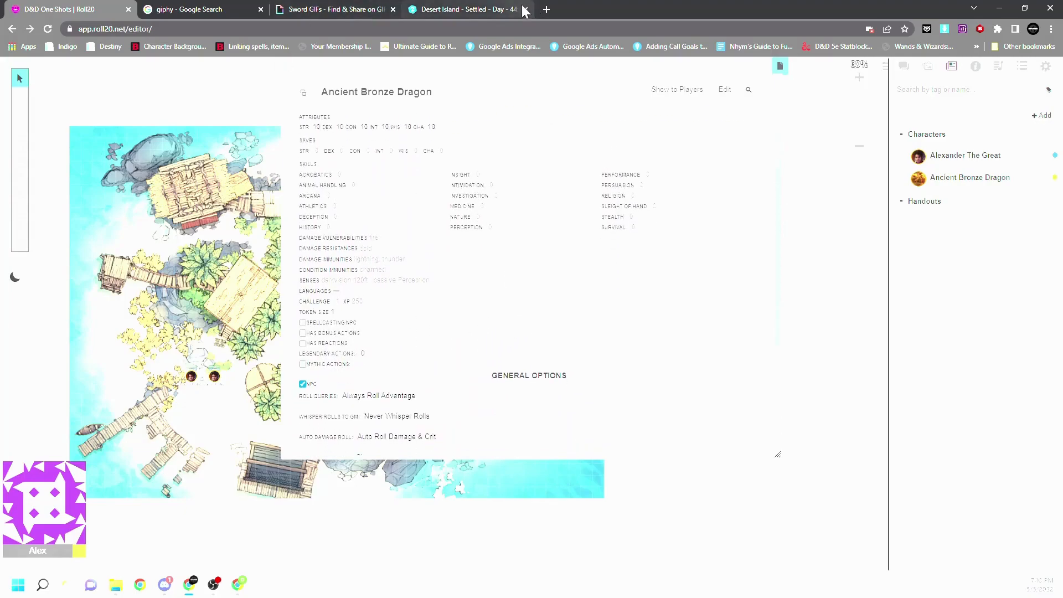
# Open D&D Beyond's Encounter Builder in a new browser tab and bring up the Aarakocra's monster page.
pyautogui.click(547, 9)
pyautogui.click(183, 47)
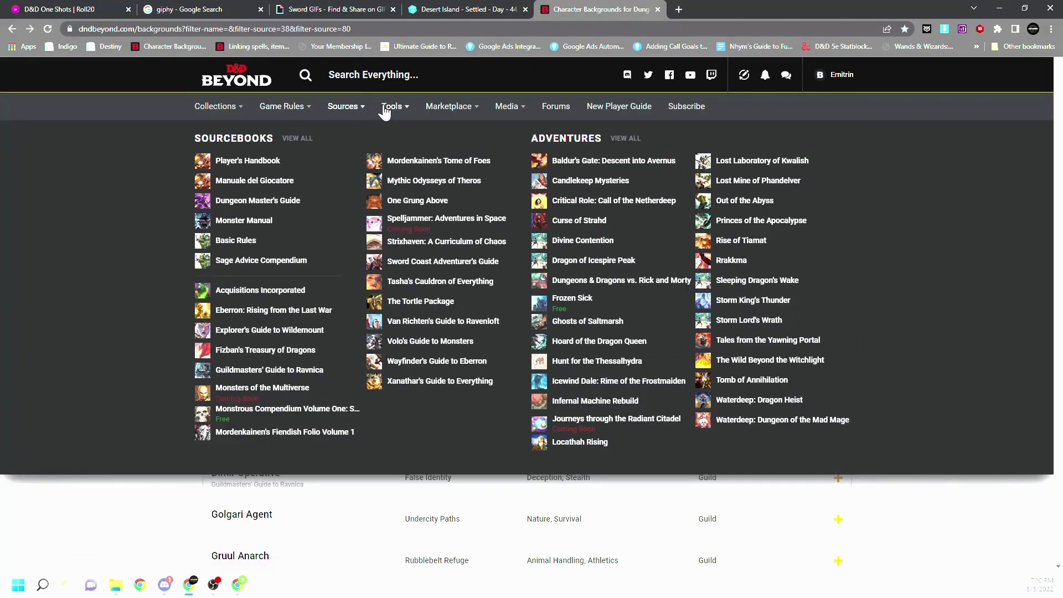
pyautogui.moveTo(389, 116)
pyautogui.click(482, 203)
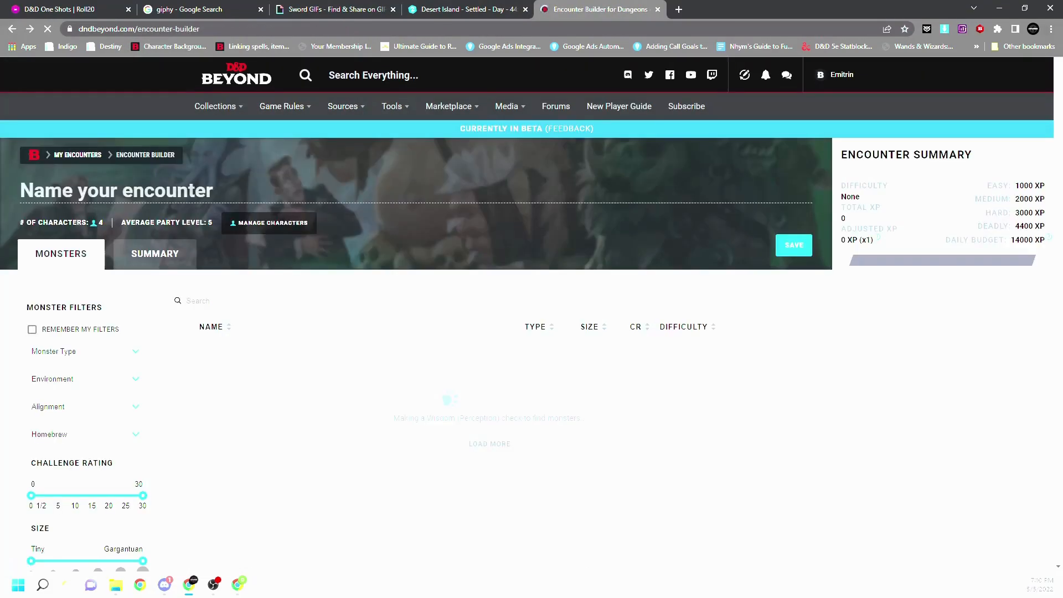
pyautogui.scroll(-2, 435, 251)
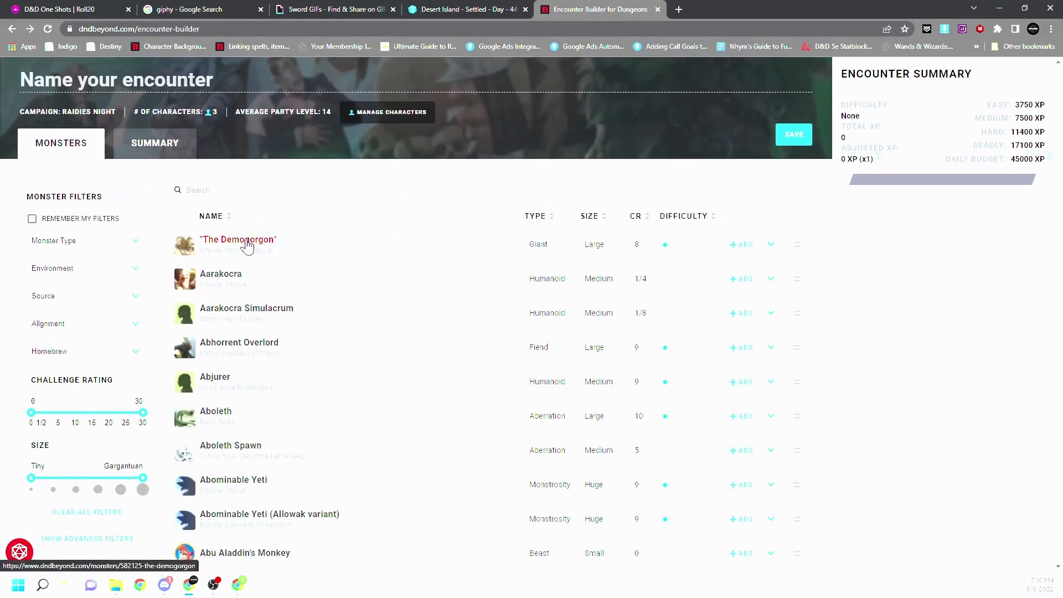
pyautogui.click(233, 277)
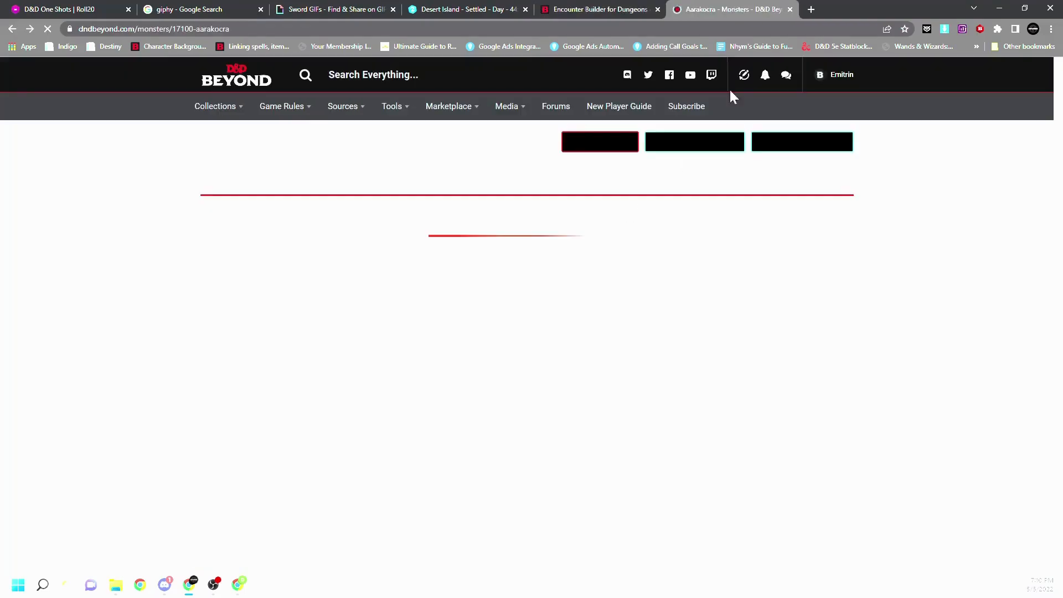
pyautogui.scroll(-1, 612, 333)
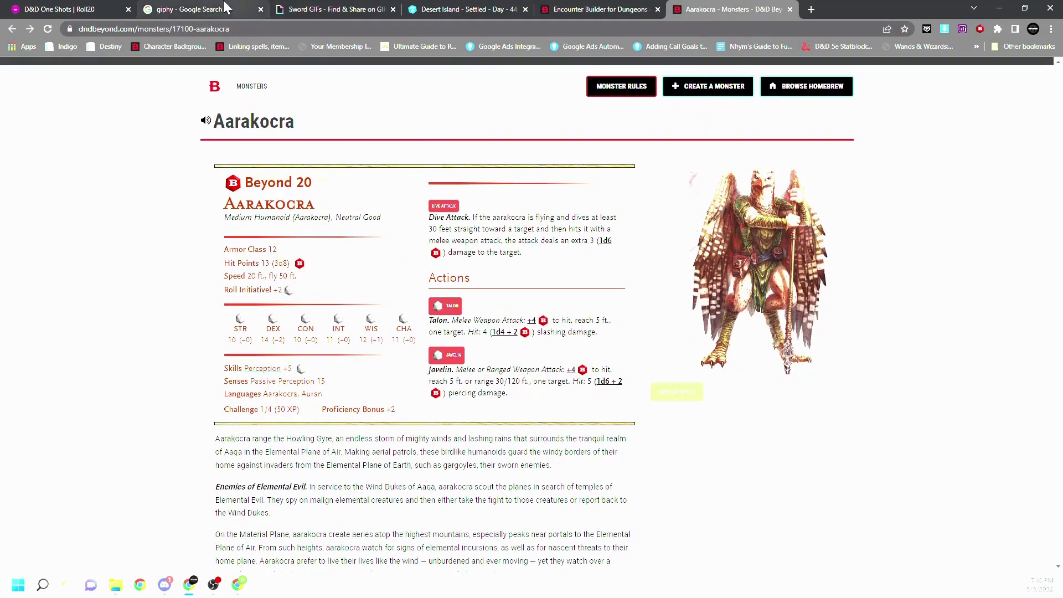
# In the Roll20 sheet, set the armor class to 12 with type Natural and the NPC type to Medium Humanoid.
pyautogui.click(86, 6)
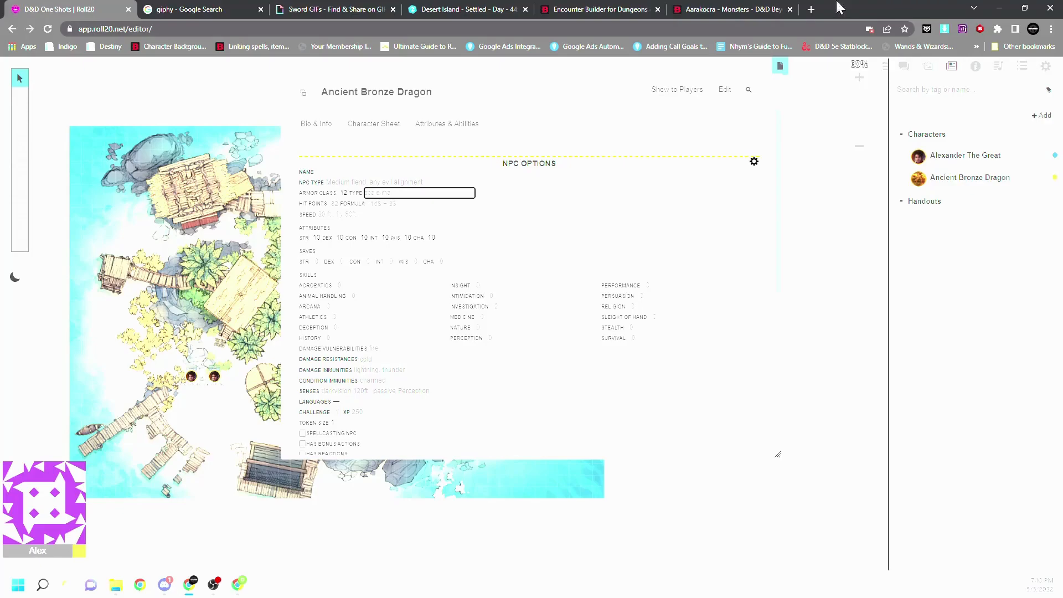
pyautogui.click(743, 9)
pyautogui.moveTo(289, 217); pyautogui.dragTo(220, 225)
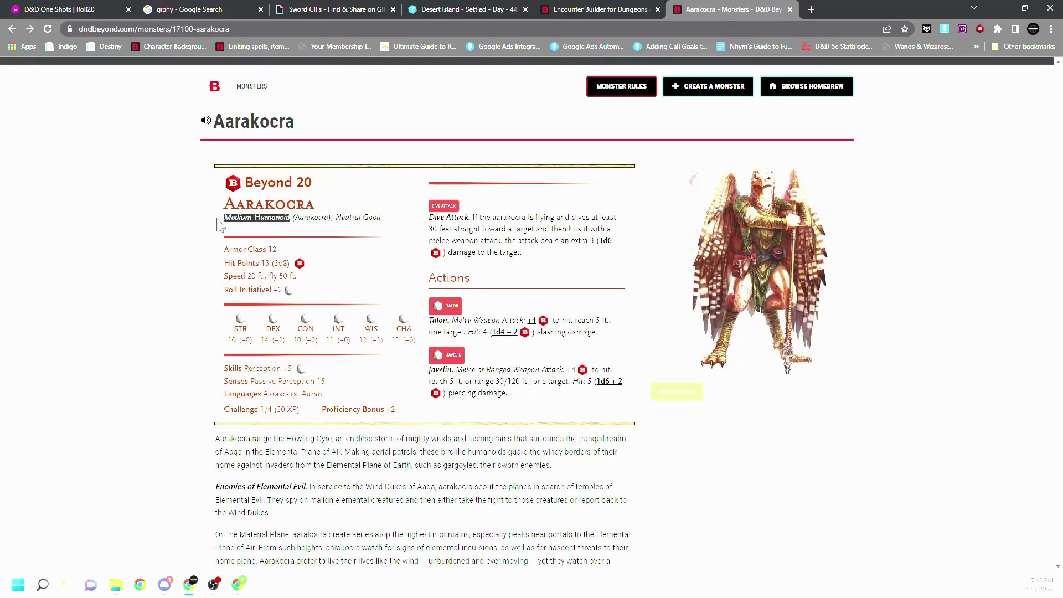
pyautogui.click(338, 249)
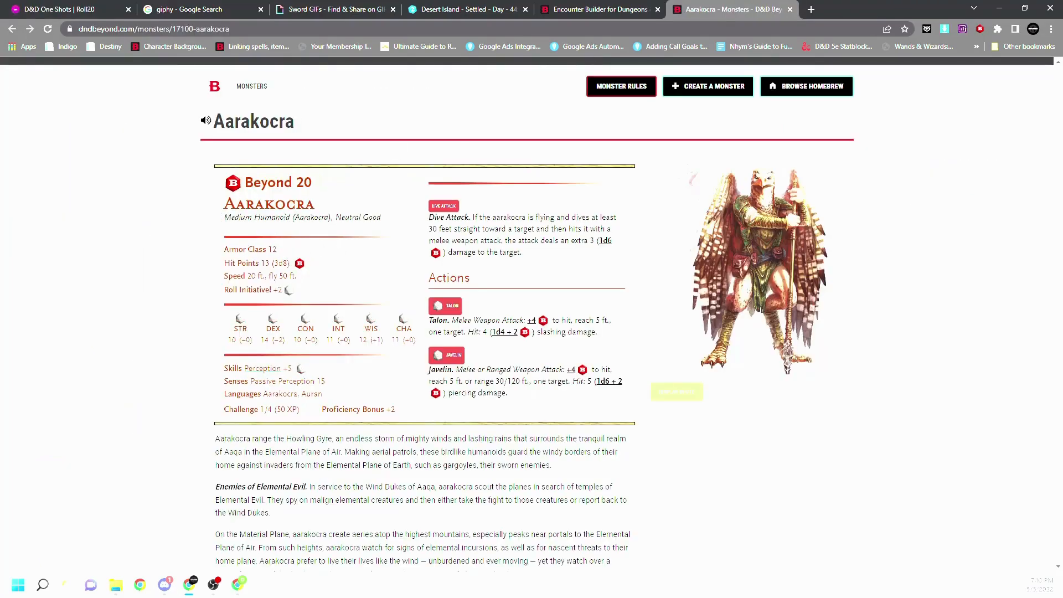
pyautogui.click(72, 9)
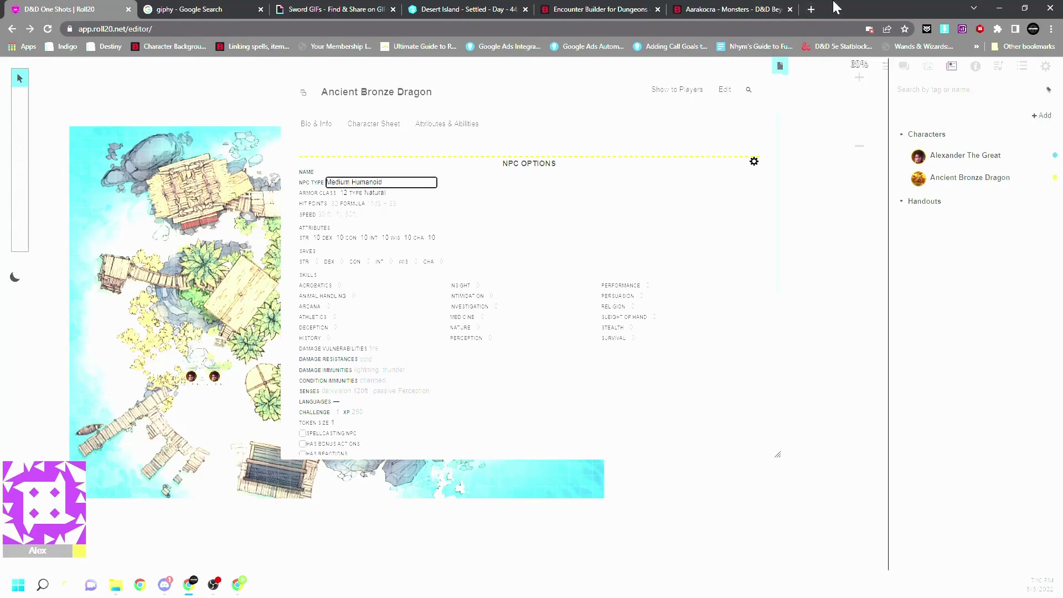
# Replace the NPC type with "Medium Humanoid (Aarakocra), Neutral Good" copied from the D&D Beyond monster page.
pyautogui.click(737, 9)
pyautogui.moveTo(383, 218); pyautogui.dragTo(209, 225)
pyautogui.hotkey('ctrl', 'c')
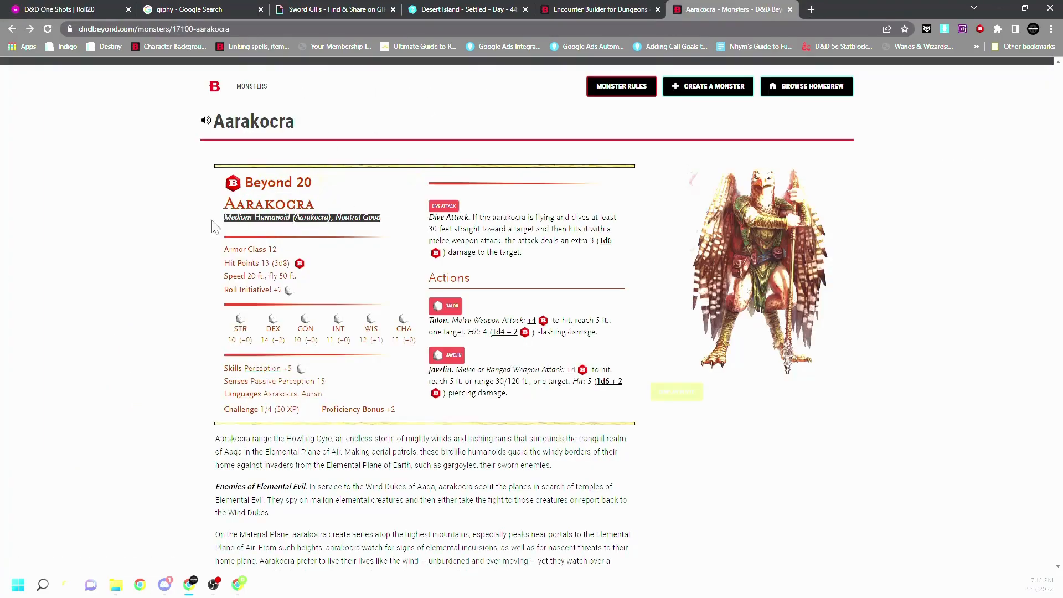
pyautogui.click(92, 8)
pyautogui.tripleClick(367, 183)
pyautogui.hotkey('ctrl', 'v')
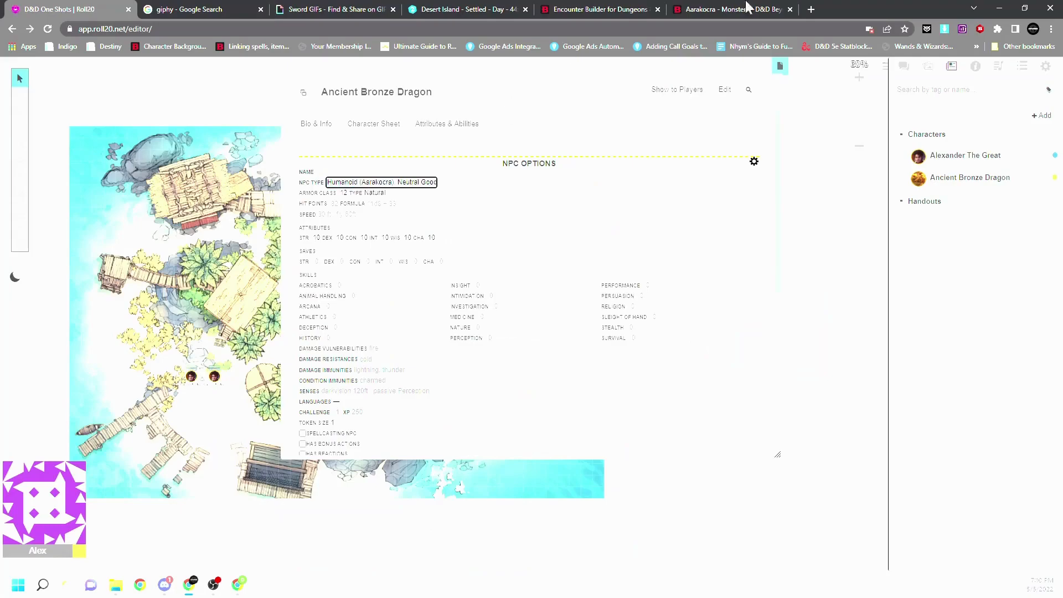
# Copy the name Aarakocra from the D&D Beyond page into the NPC's name in Roll20.
pyautogui.click(739, 8)
pyautogui.click(278, 249)
pyautogui.moveTo(214, 121)
pyautogui.mouseDown()
pyautogui.moveTo(302, 121)
pyautogui.moveTo(212, 122)
pyautogui.mouseUp()
pyautogui.hotkey('ctrl', 'c')
pyautogui.click(86, 8)
pyautogui.click(366, 173)
pyautogui.hotkey('ctrl', 'v')
# Check the Aarakocra's hit points on D&D Beyond and set the Roll20 NPC's hit points to 13 with formula 3d8.
pyautogui.click(422, 204)
pyautogui.click(724, 13)
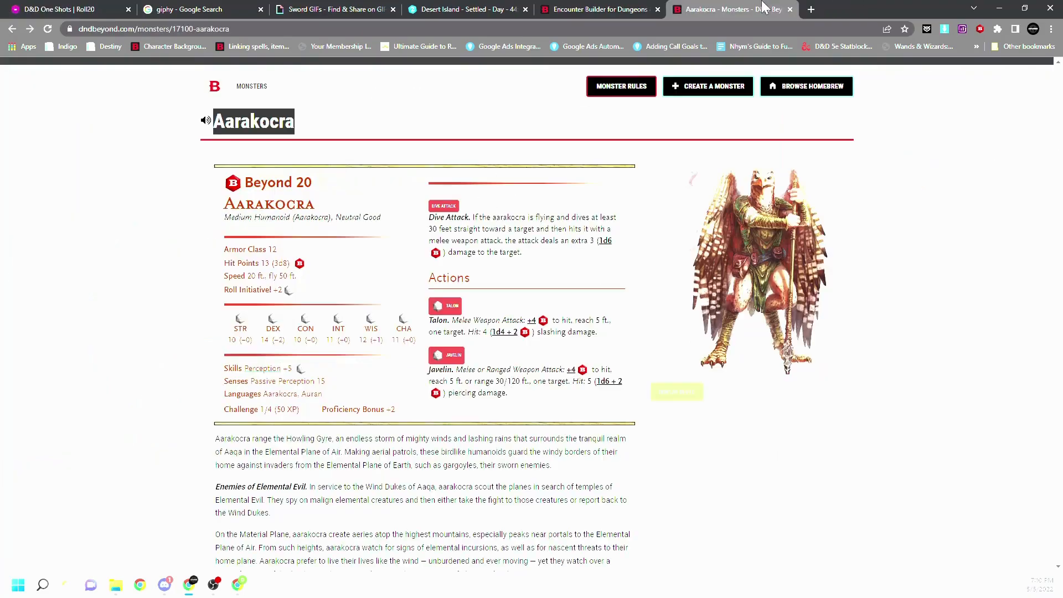
pyautogui.click(267, 264)
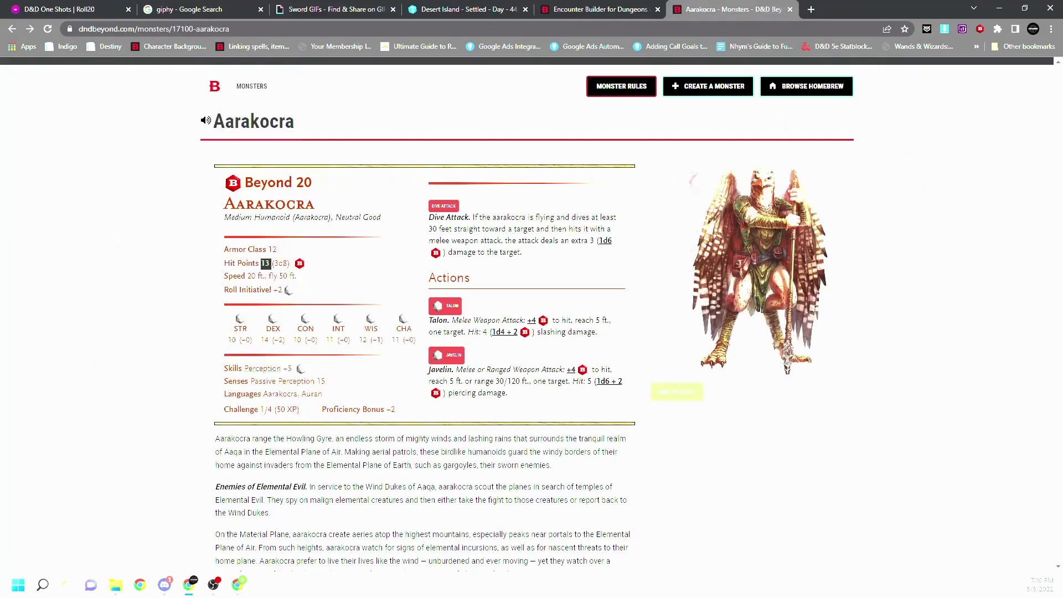
pyautogui.click(66, 9)
pyautogui.click(335, 204)
pyautogui.write('13')
pyautogui.press('Tab')
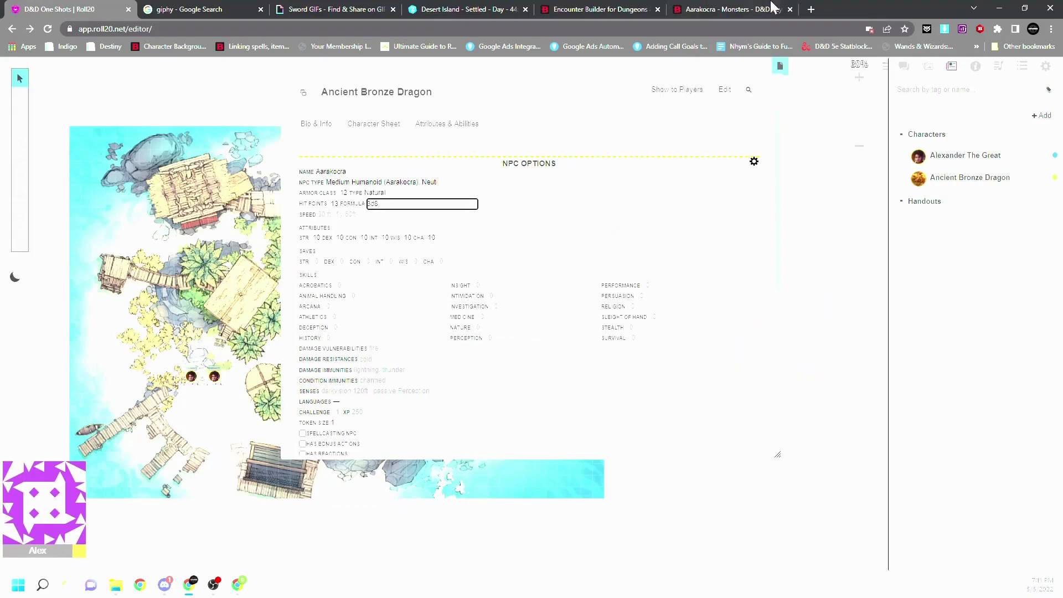
# Copy the speed "20 ft., fly 50 ft." from the D&D Beyond page into the Roll20 NPC's speed.
pyautogui.click(773, 8)
pyautogui.moveTo(297, 276); pyautogui.dragTo(247, 276)
pyautogui.hotkey('ctrl', 'c')
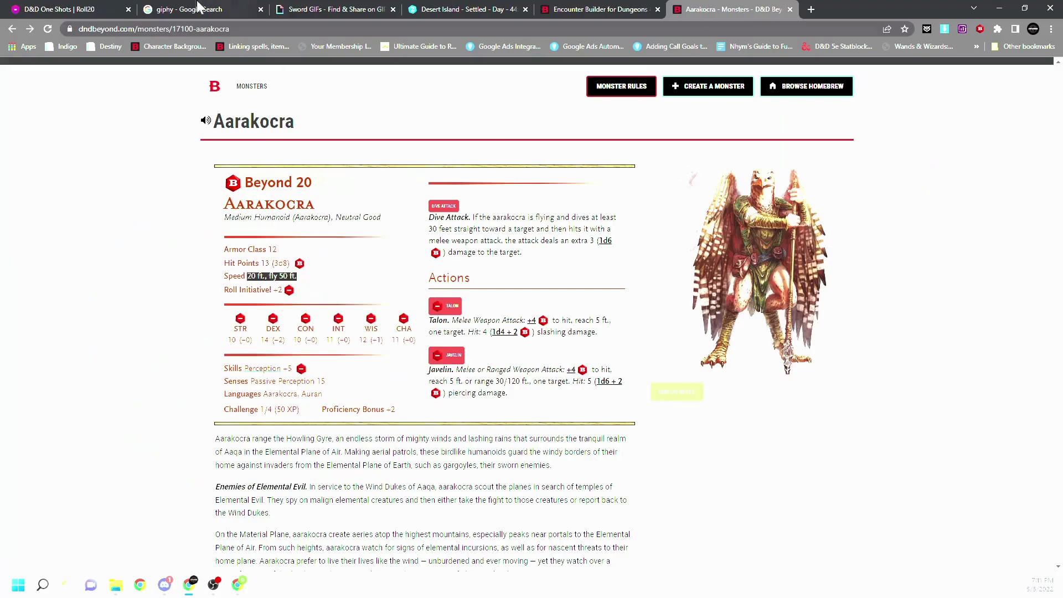
pyautogui.click(97, 5)
pyautogui.click(334, 215)
pyautogui.hotkey('ctrl', 'v')
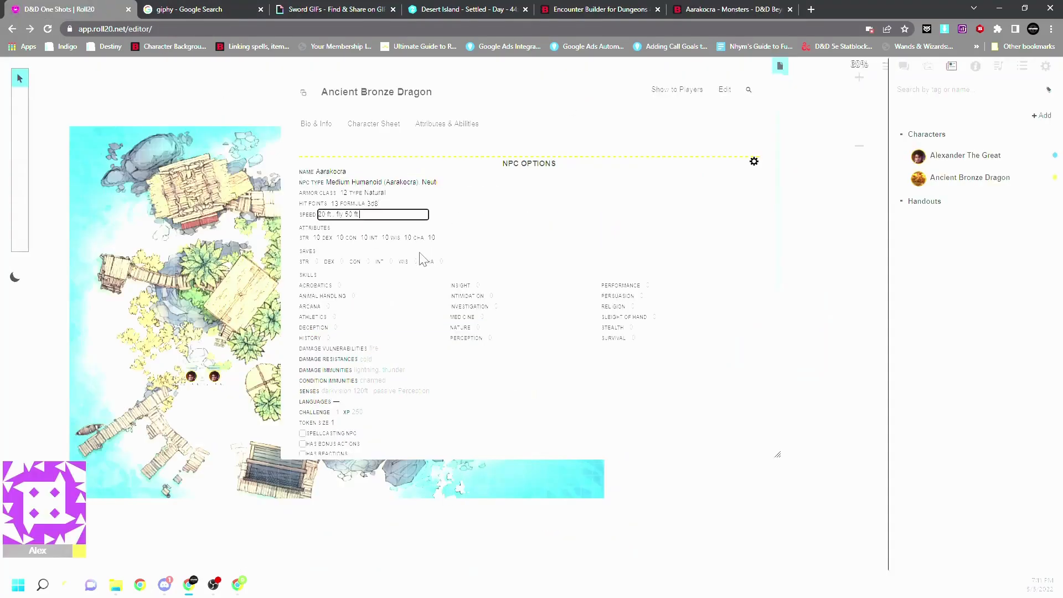
pyautogui.click(404, 279)
# Match the NPC's attributes to D&D Beyond: STR 10, DEX 14, CON 10, INT 11, WIS 12 and CHA 11.
pyautogui.scroll(-1, 388, 269)
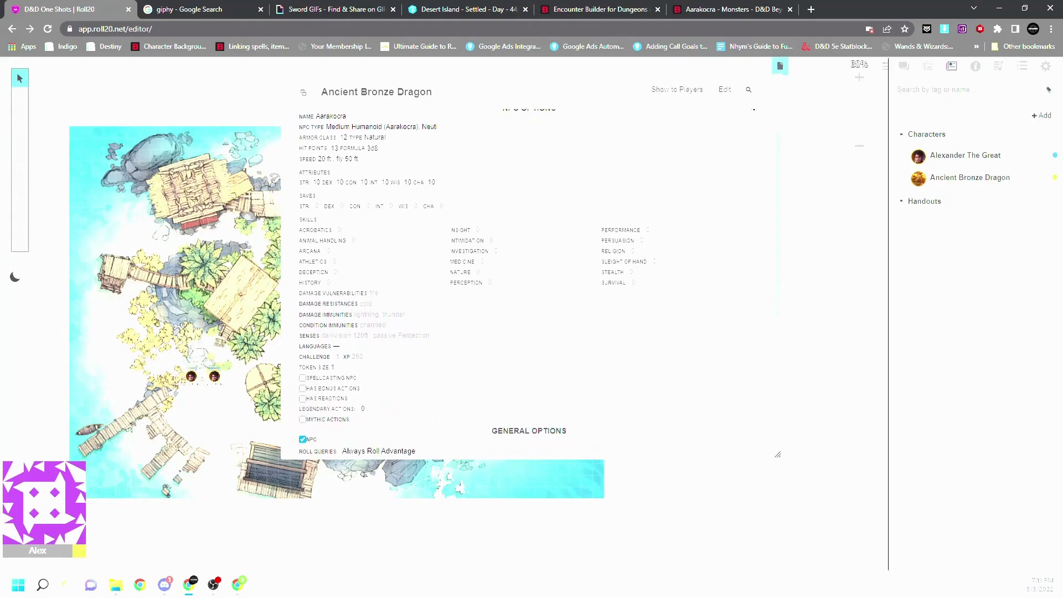
pyautogui.scroll(-3, 422, 339)
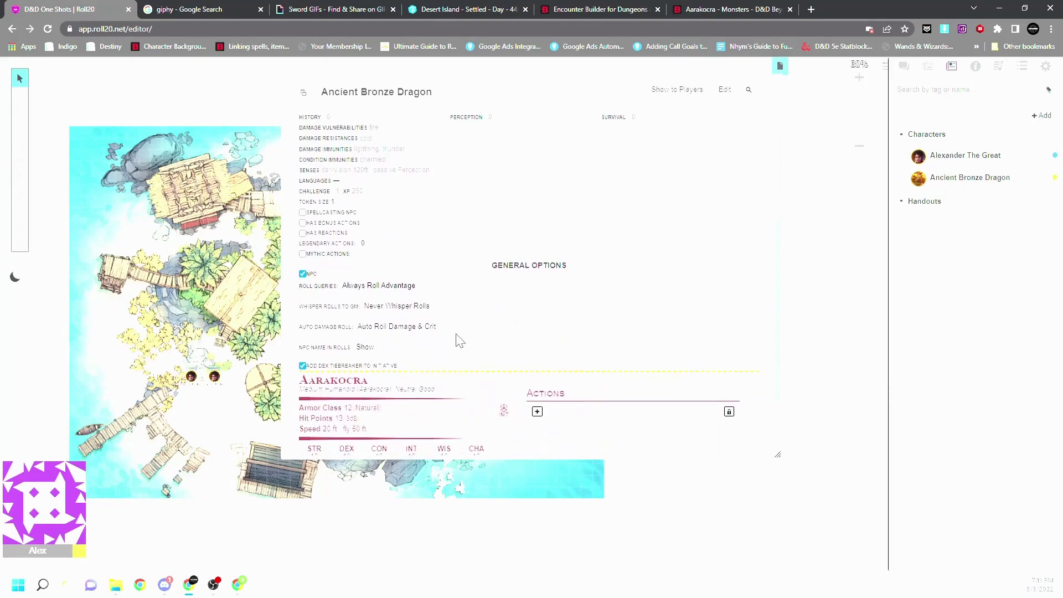
pyautogui.scroll(3, 468, 355)
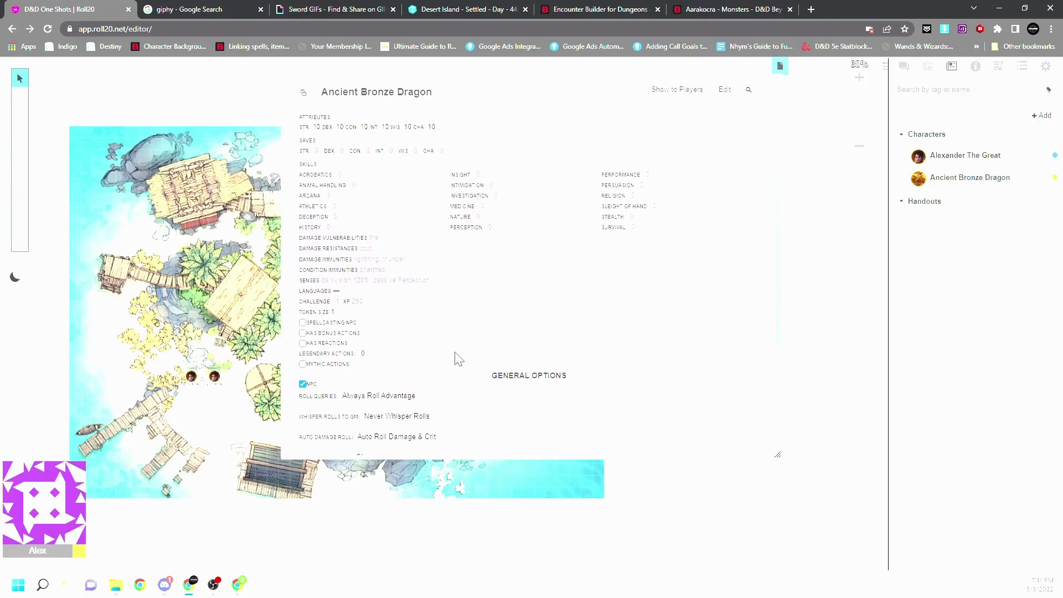
pyautogui.scroll(1, 430, 402)
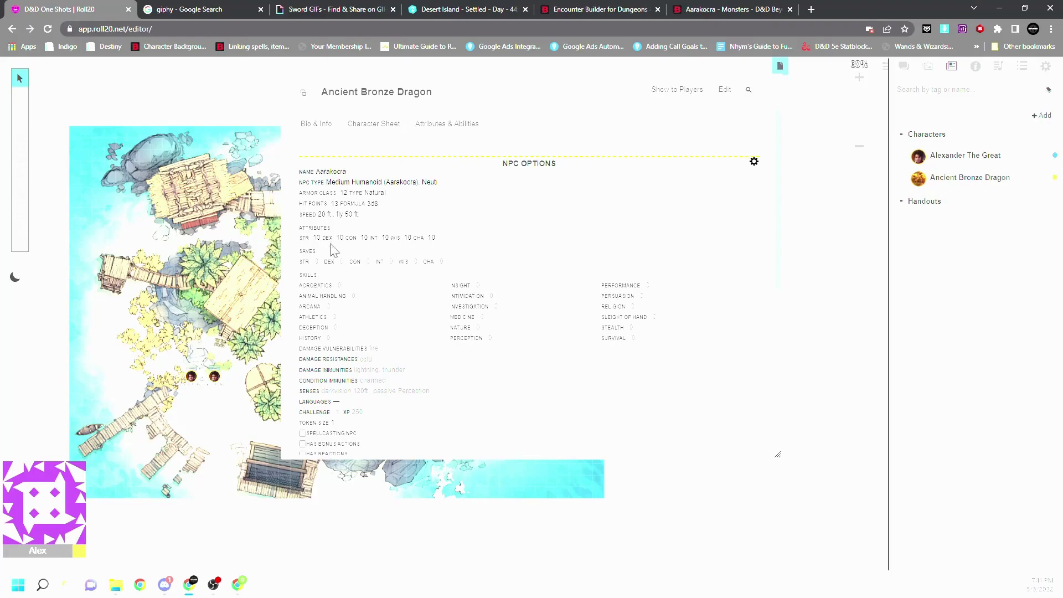
pyautogui.click(753, 9)
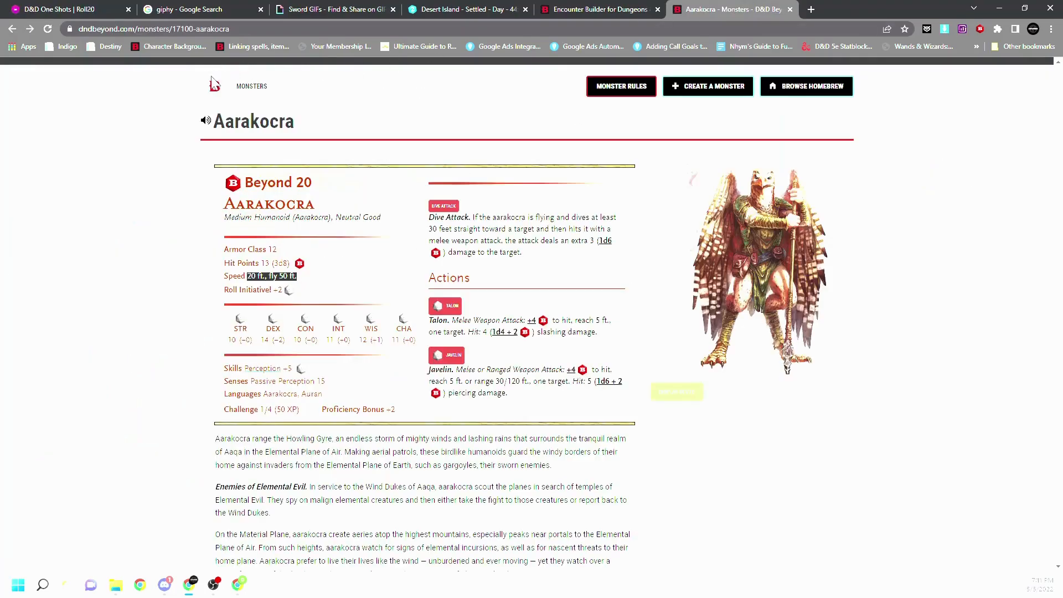
pyautogui.click(171, 259)
pyautogui.click(78, 8)
pyautogui.click(317, 237)
pyautogui.click(340, 238)
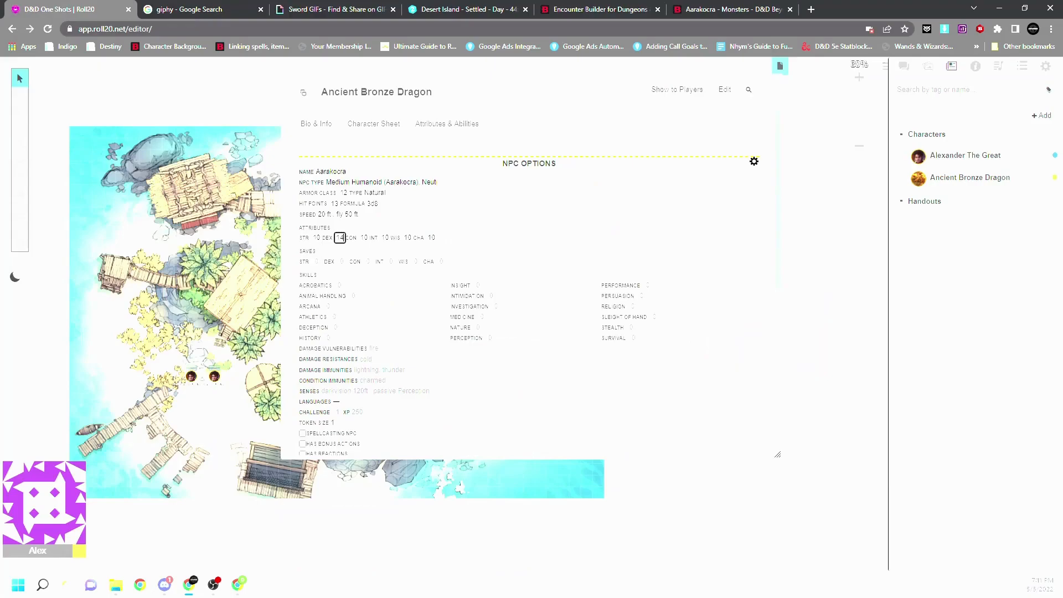
pyautogui.press('Tab')
pyautogui.press('Tab')
pyautogui.press('Tab')
pyautogui.press('Tab')
pyautogui.write('11')
pyautogui.click(491, 247)
# Set the NPC's Perception skill to 5 and copy "Passive Perception 15" from D&D Beyond into its senses.
pyautogui.click(785, 4)
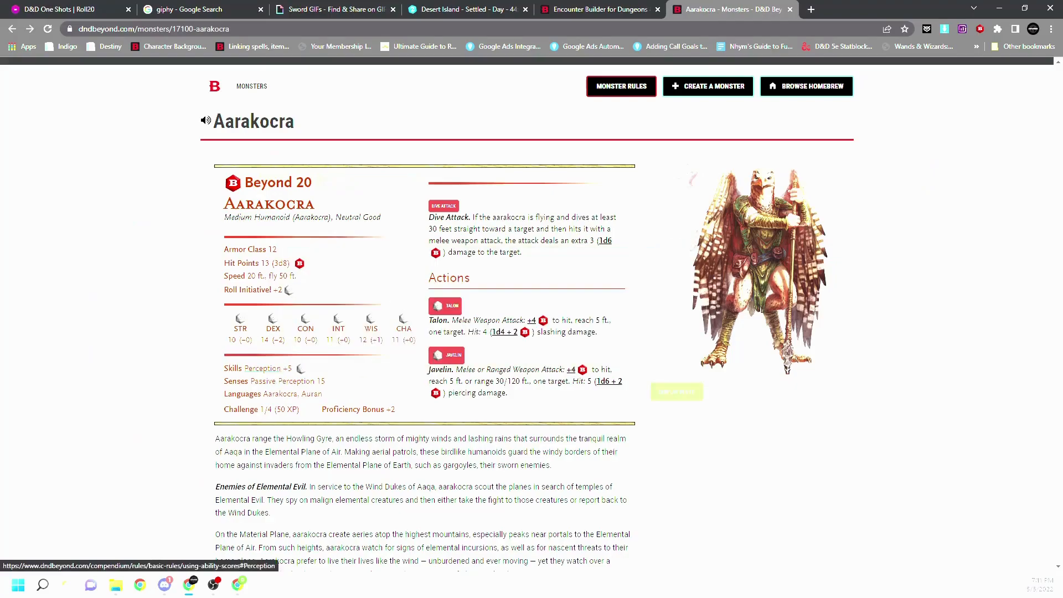
pyautogui.click(61, 7)
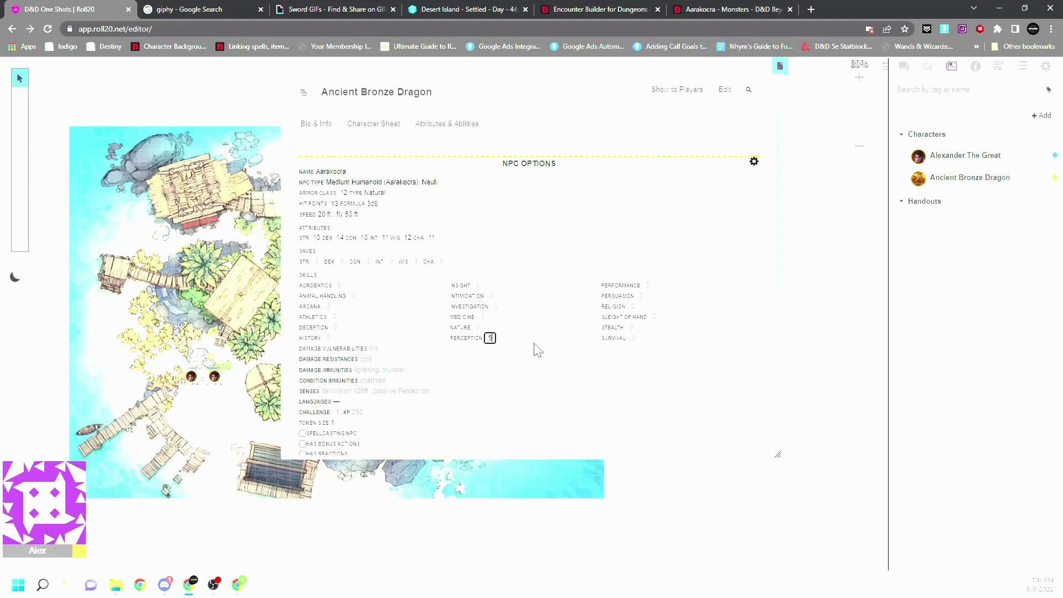
pyautogui.click(725, 9)
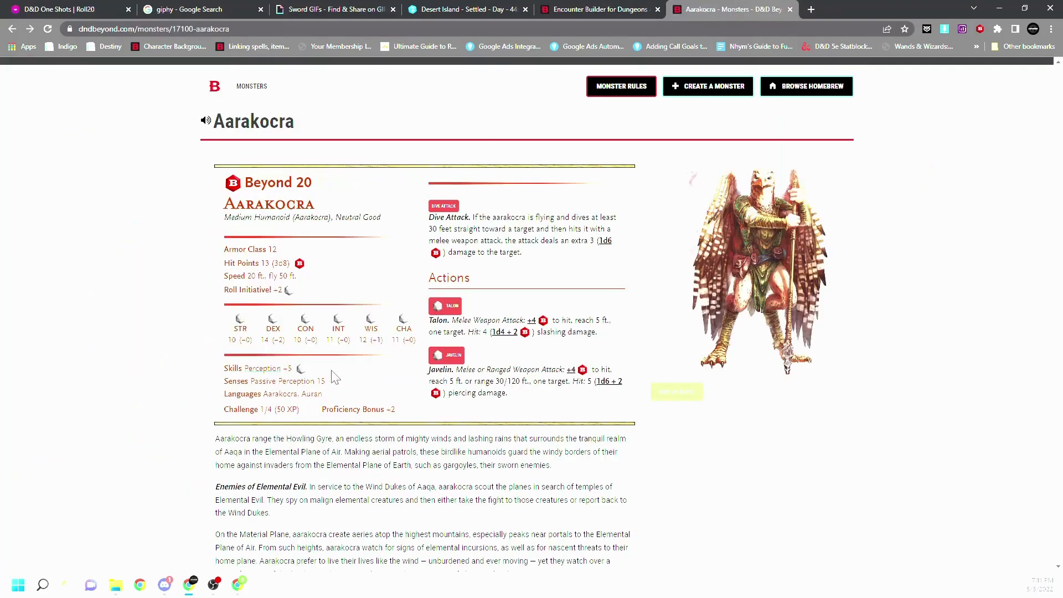
pyautogui.moveTo(334, 383); pyautogui.dragTo(255, 389)
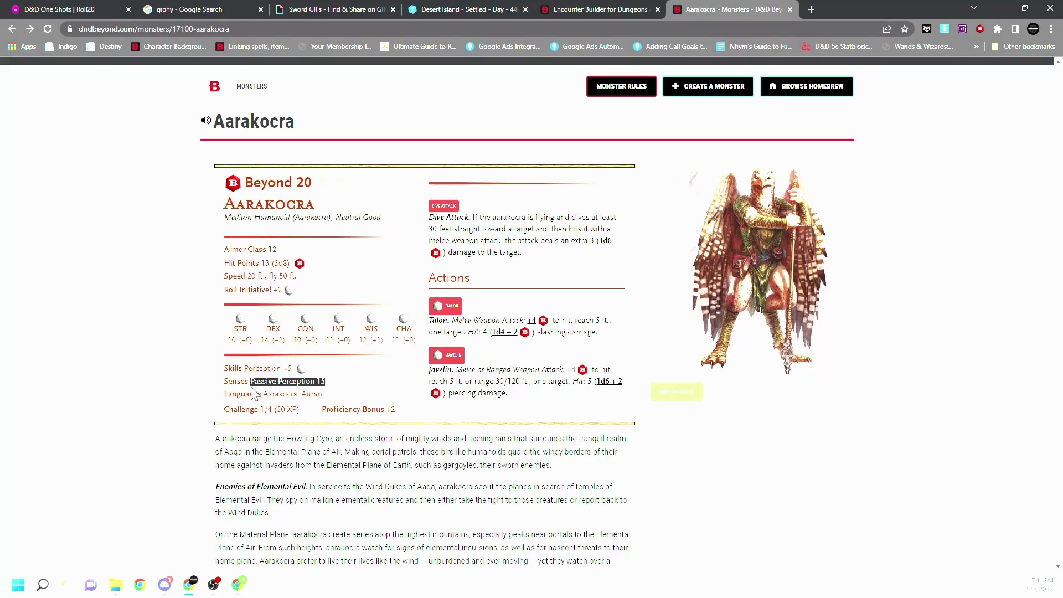
pyautogui.click(74, 8)
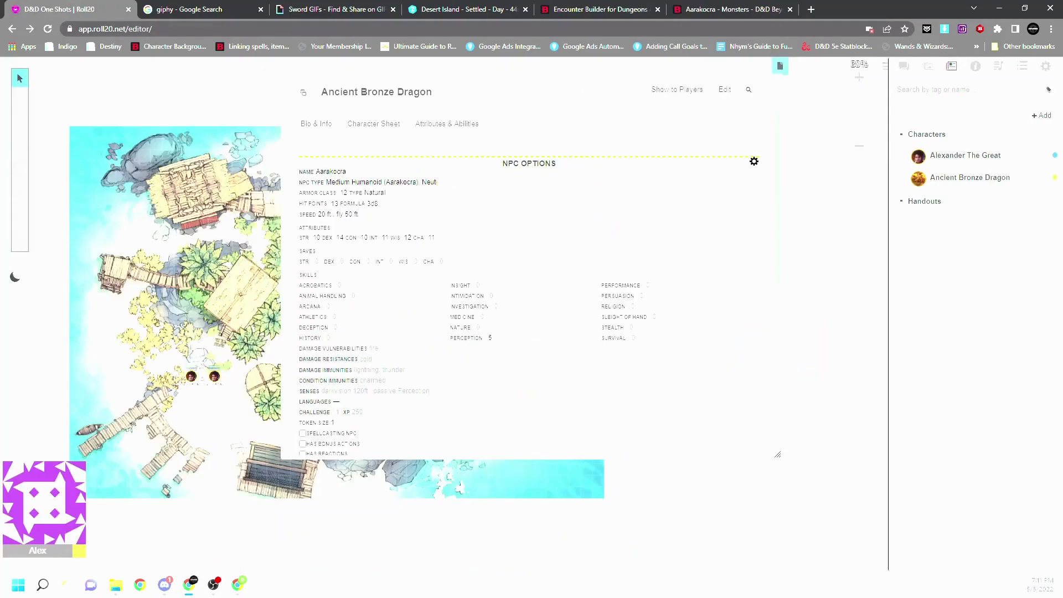
pyautogui.scroll(-1, 377, 336)
pyautogui.click(376, 336)
pyautogui.write('Passive Perception 15')
pyautogui.click(486, 349)
# Copy the languages "Aarakocra, Auran" from the D&D Beyond page into the Roll20 NPC's languages.
pyautogui.click(722, 9)
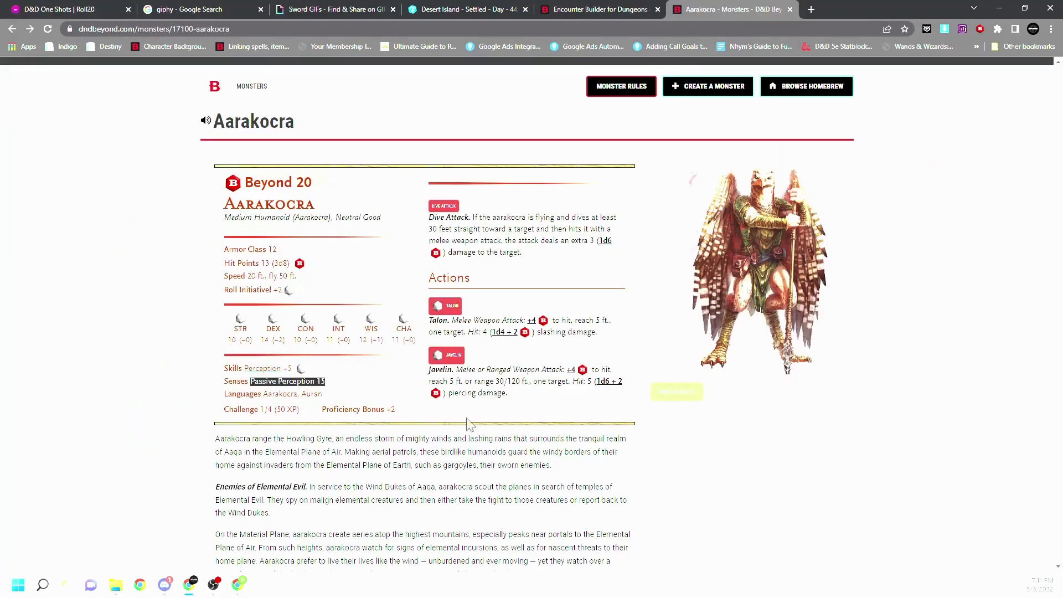
pyautogui.moveTo(324, 395); pyautogui.dragTo(263, 394)
pyautogui.hotkey('ctrl', 'c')
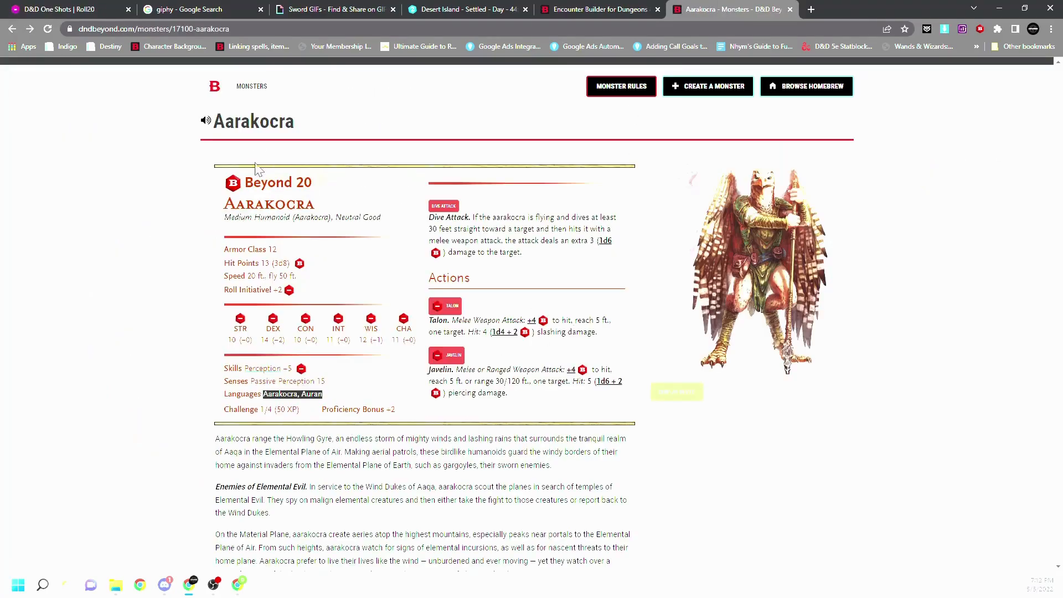
pyautogui.click(72, 9)
pyautogui.click(360, 346)
pyautogui.hotkey('ctrl', 'v')
pyautogui.click(508, 351)
# Set the NPC's challenge rating to 1/4 and its XP to 50, as listed on D&D Beyond.
pyautogui.click(732, 9)
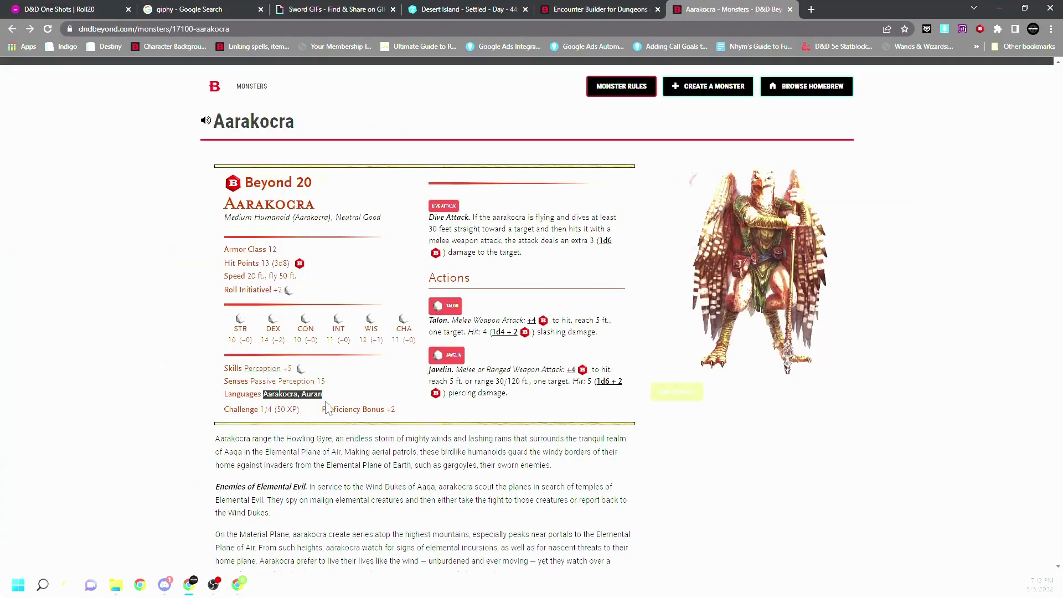
pyautogui.click(72, 9)
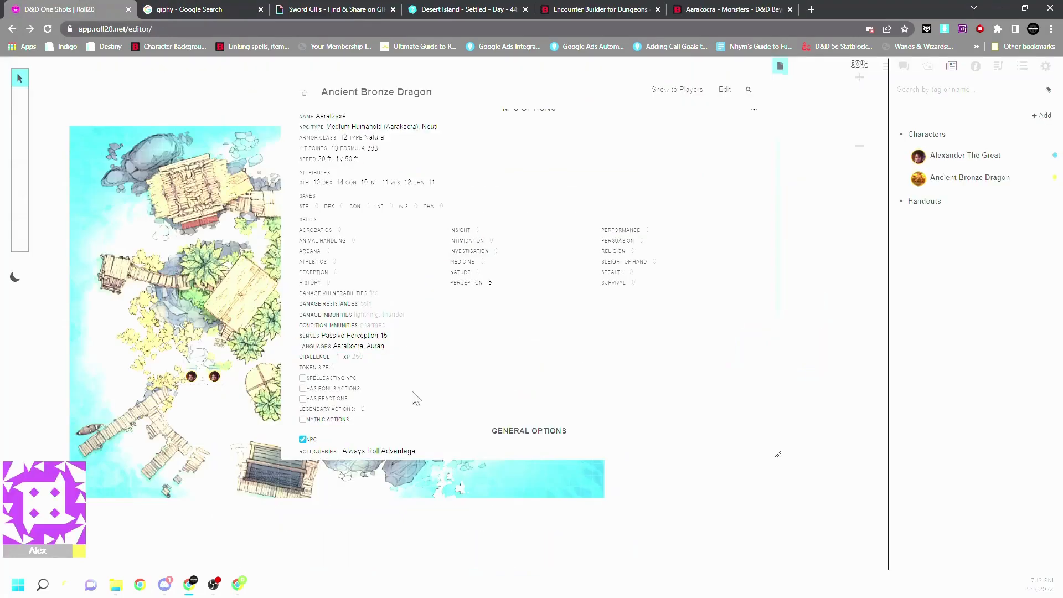
pyautogui.click(337, 357)
pyautogui.write('1/4')
pyautogui.press('Return')
pyautogui.click(760, 8)
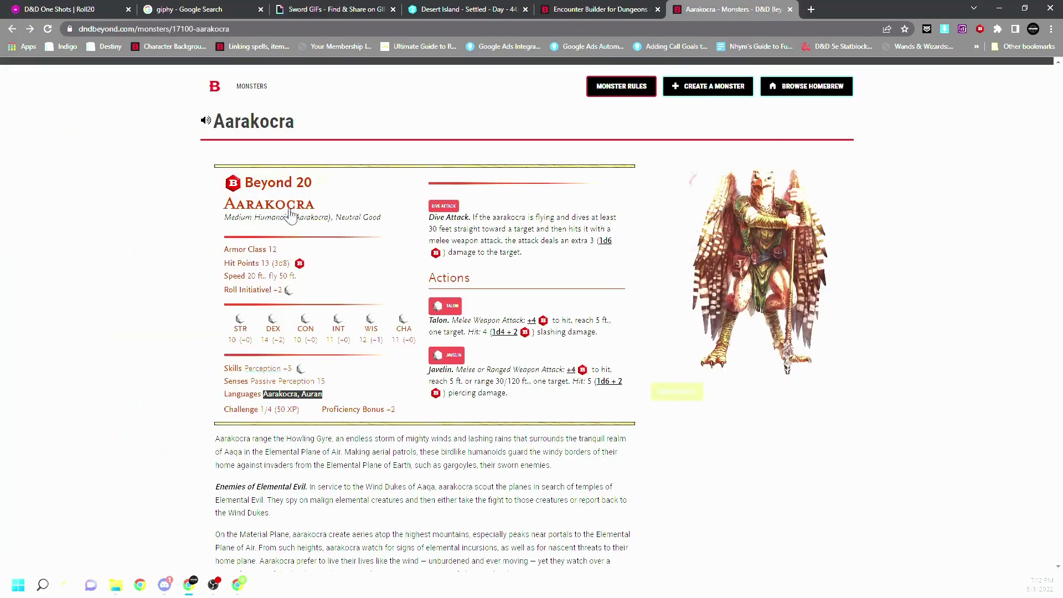
pyautogui.click(14, 7)
# Set the NPC's token size to 1.
pyautogui.click(339, 367)
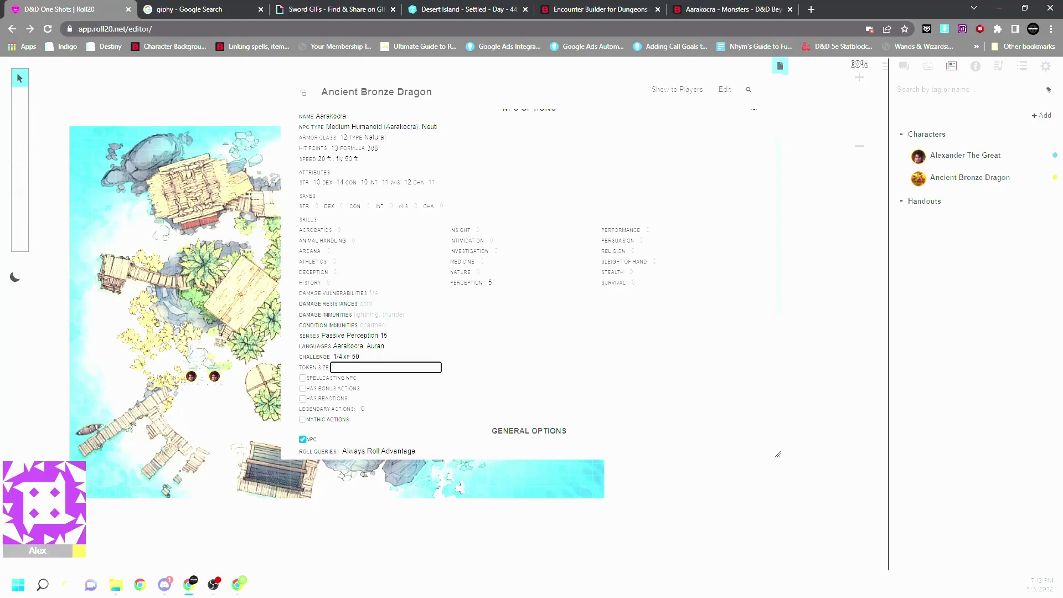
pyautogui.write('1')
pyautogui.click(478, 395)
# Check the ability modifiers on D&D Beyond and set the NPC's Dexterity save to 2 and Wisdom save to 1.
pyautogui.scroll(2, 516, 355)
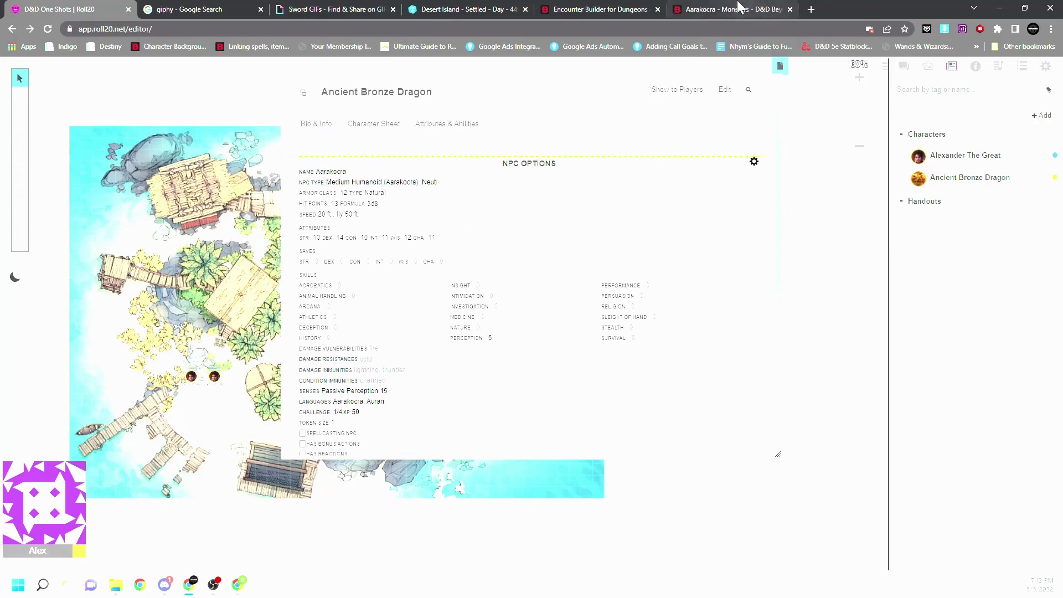
pyautogui.click(718, 9)
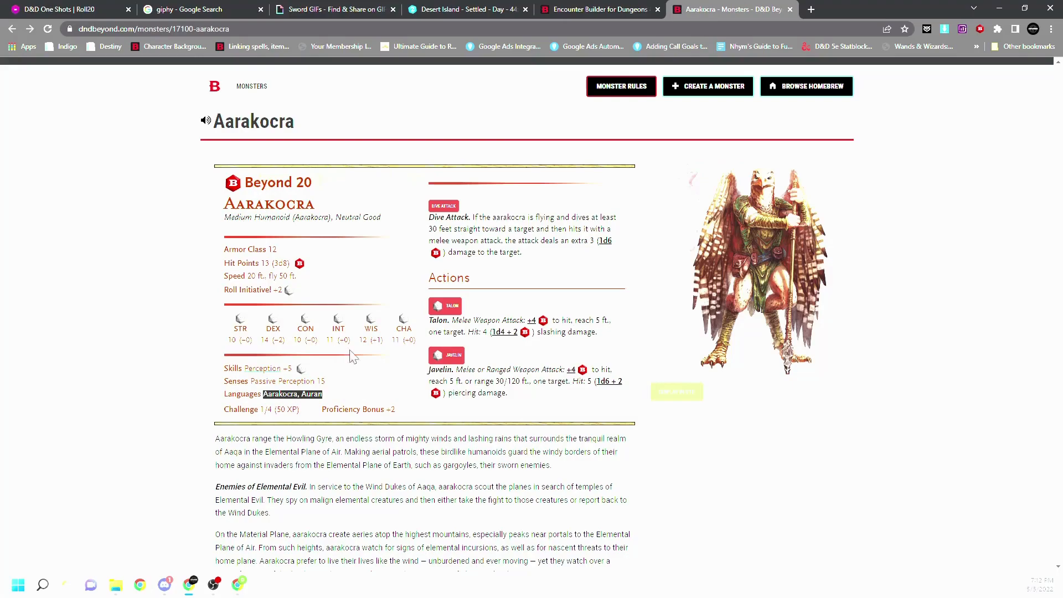
pyautogui.click(80, 8)
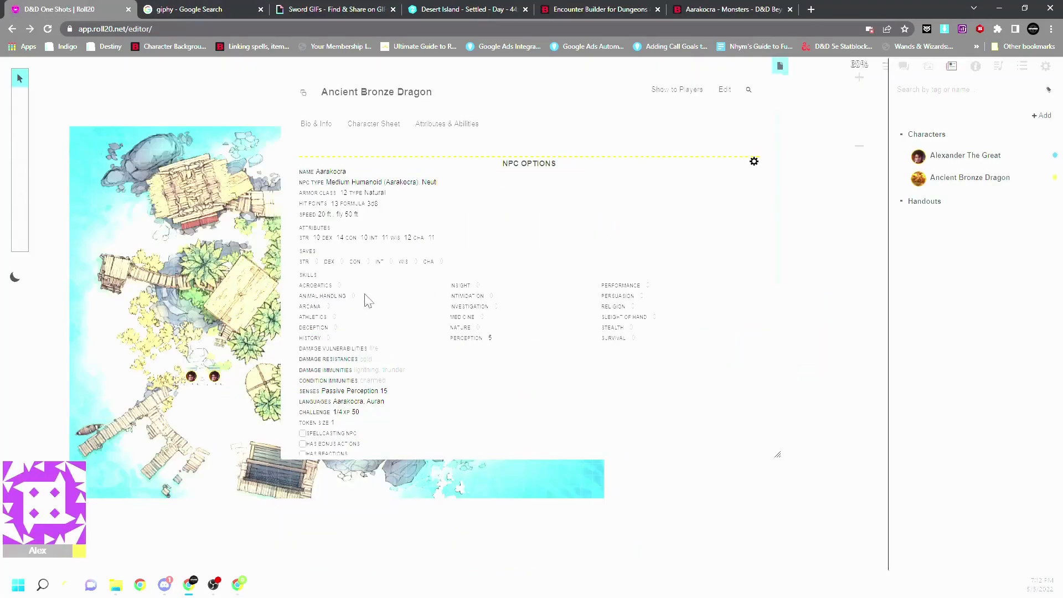
pyautogui.click(414, 262)
pyautogui.write('1')
# Close the NPC options and add a new entry under the stat block's Actions.
pyautogui.scroll(-2, 388, 315)
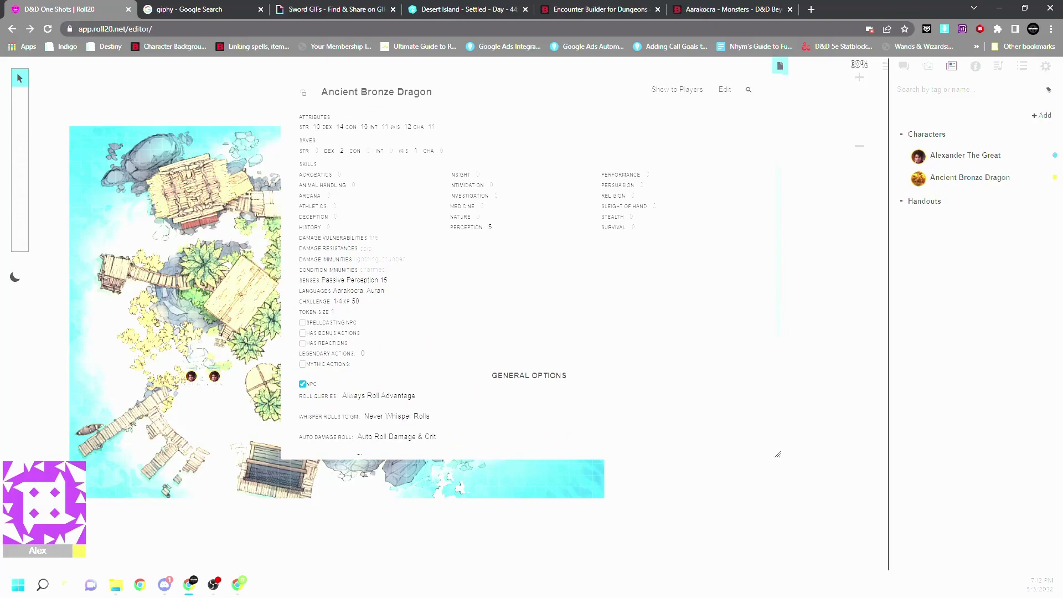
pyautogui.scroll(-3, 518, 332)
pyautogui.scroll(6, 522, 344)
pyautogui.click(755, 162)
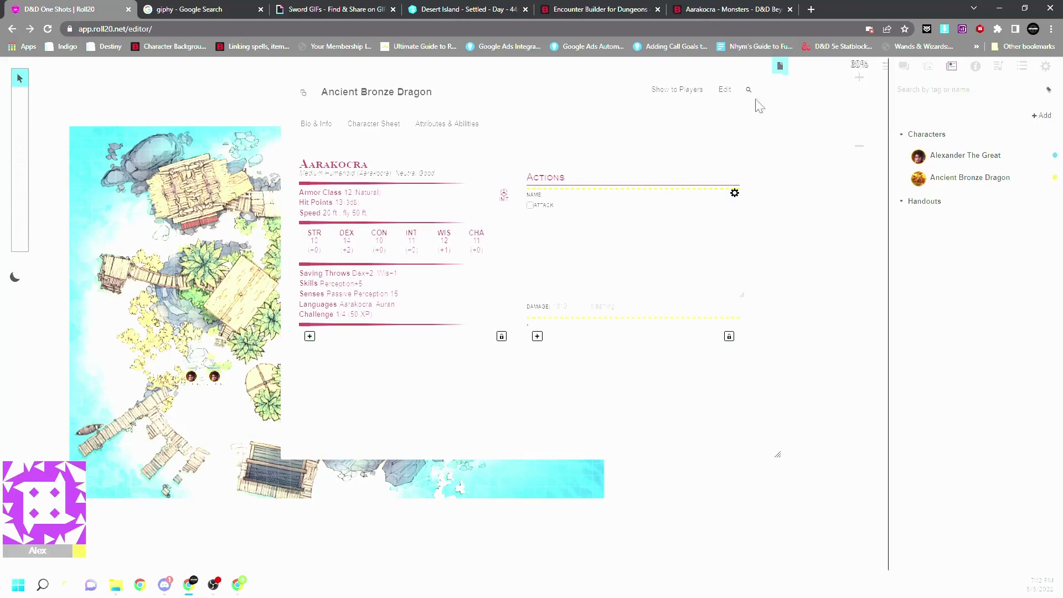
# Copy the Dive Attack description from D&D Beyond into the new Roll20 action and name the action "Dive Attack".
pyautogui.click(755, 9)
pyautogui.moveTo(531, 257); pyautogui.dragTo(429, 216)
pyautogui.hotkey('ctrl', 'c')
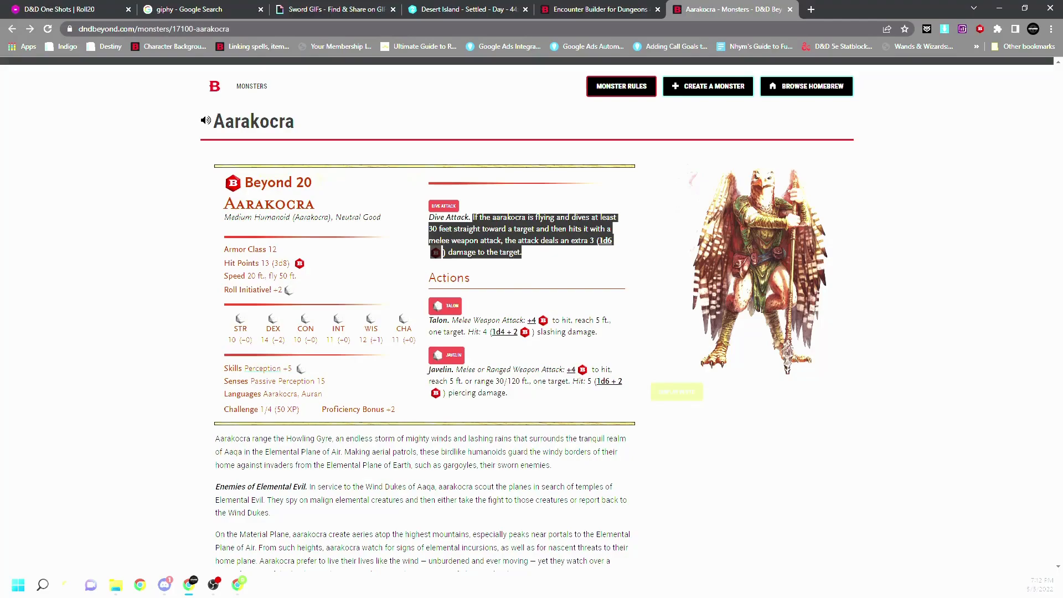
pyautogui.click(601, 9)
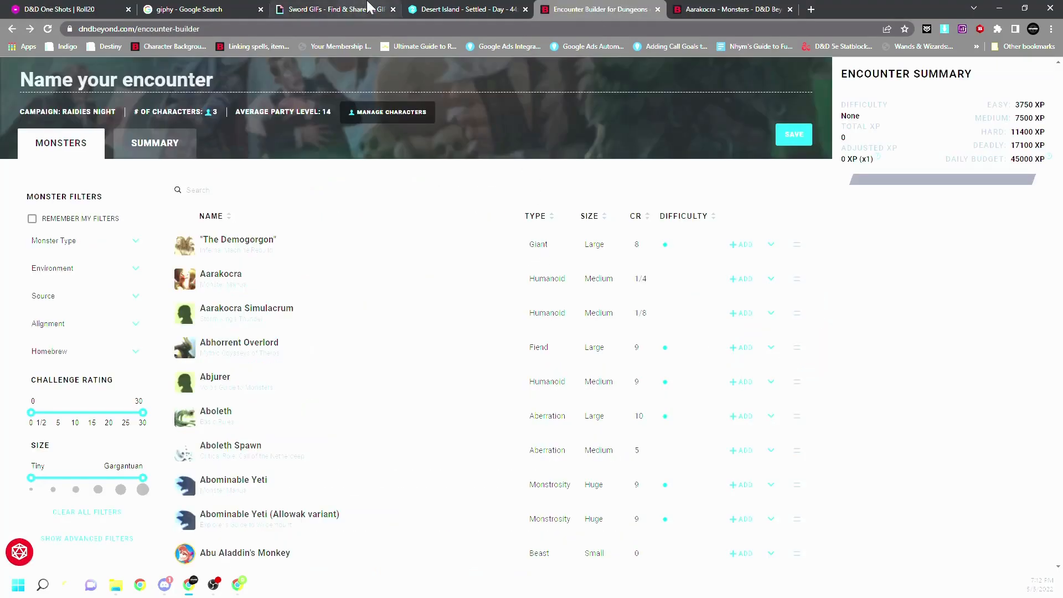
pyautogui.click(58, 9)
pyautogui.hotkey('ctrl', 'v')
pyautogui.click(624, 193)
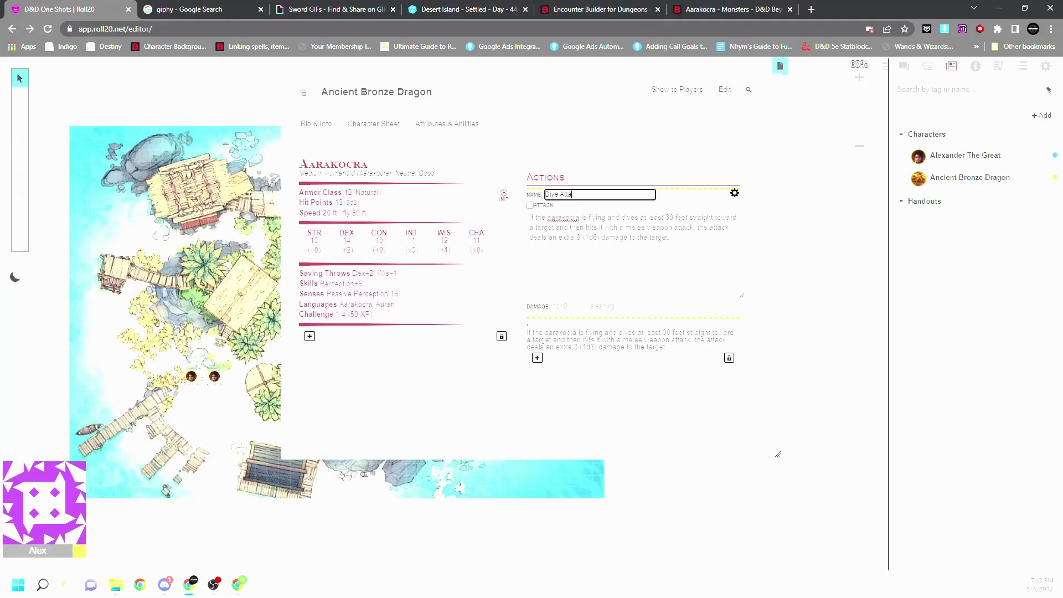
pyautogui.write('Dive Attack')
pyautogui.press('Tab')
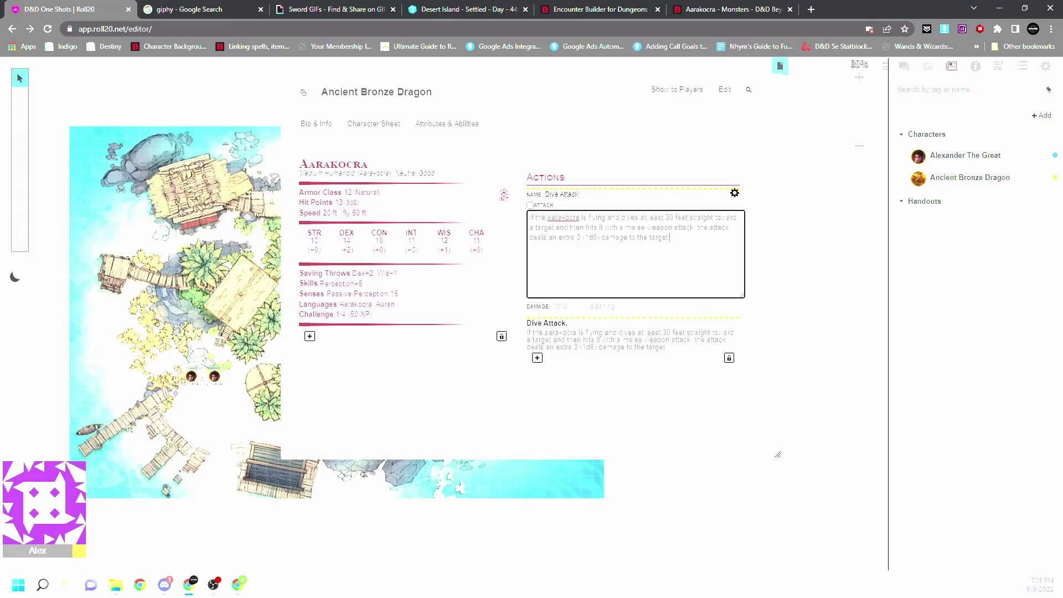
# Leave the Dive Attack action unmarked as an attack and set its damage to 1d6.
pyautogui.click(530, 205)
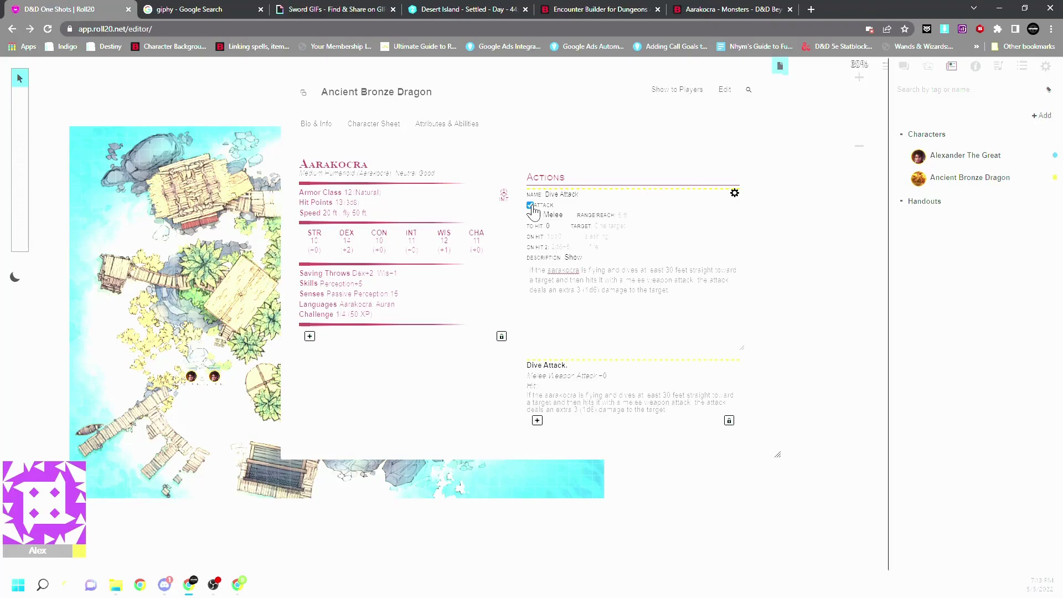
pyautogui.click(530, 205)
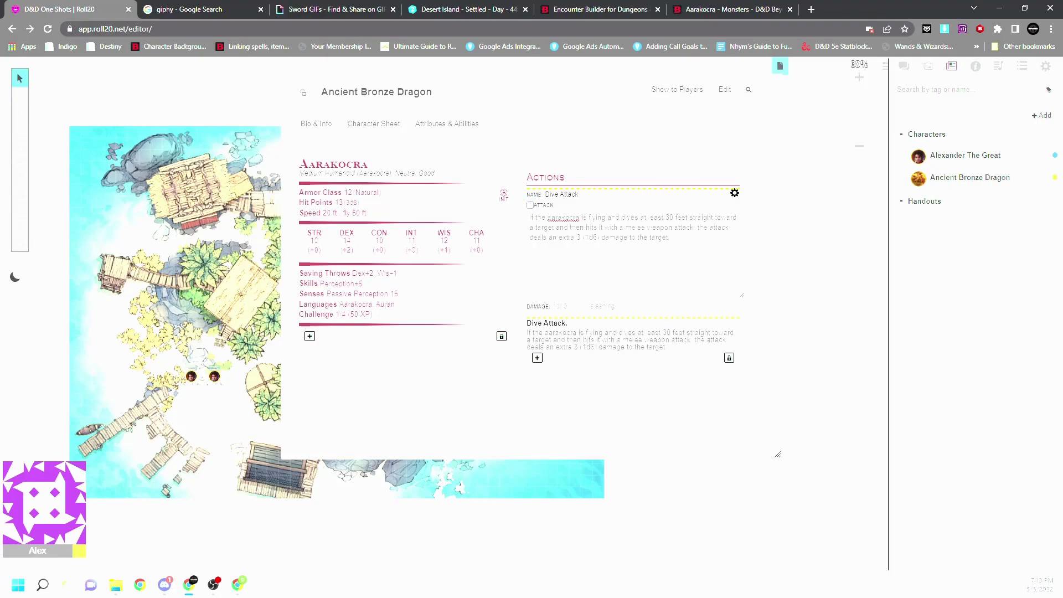
pyautogui.click(571, 306)
pyautogui.write('1d6')
pyautogui.press('Tab')
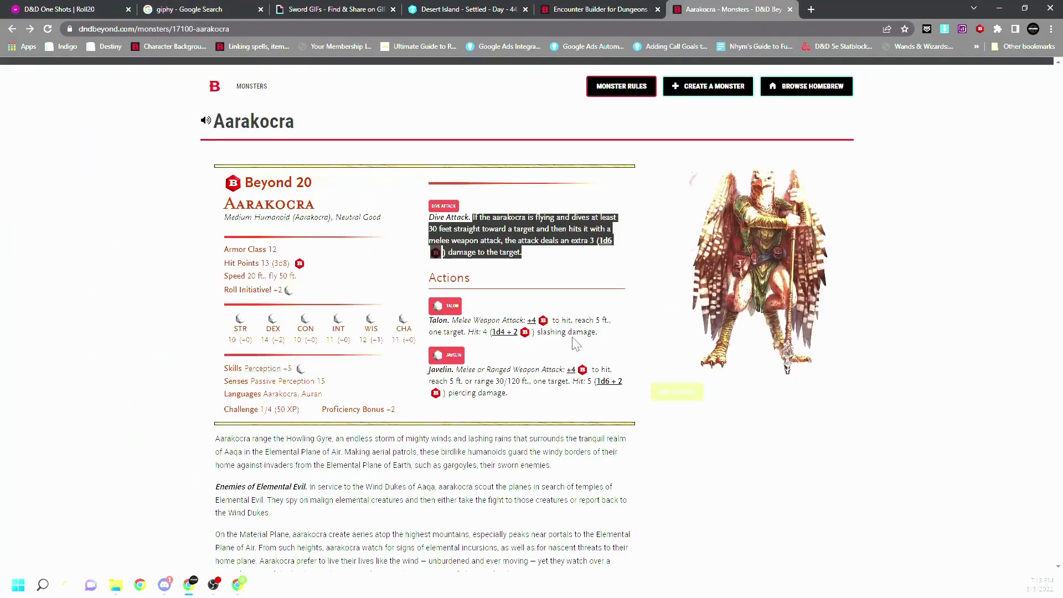
# Check the attack text on D&D Beyond, set the Dive Attack's damage type to slashing and finish editing the action.
pyautogui.moveTo(608, 340); pyautogui.dragTo(453, 321)
pyautogui.click(582, 259)
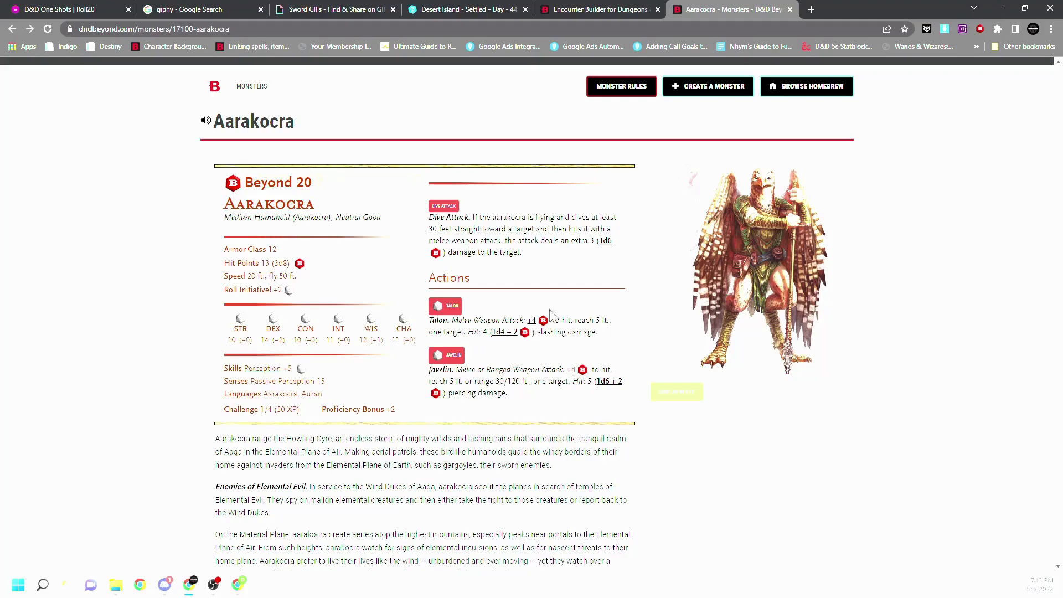
pyautogui.click(72, 9)
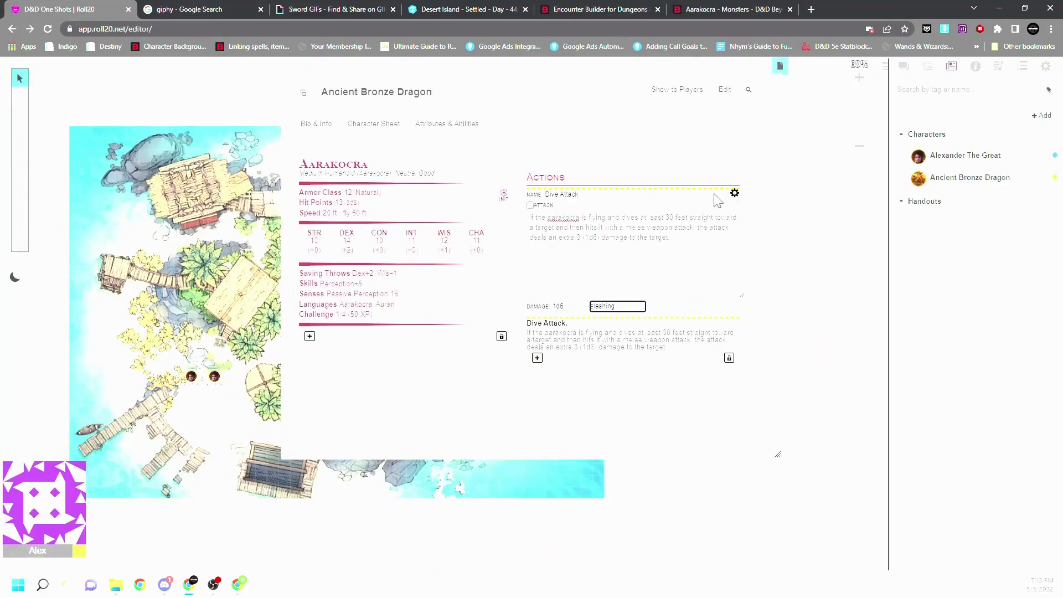
pyautogui.click(735, 192)
# Add a new action named "Talon", copy its description from D&D Beyond and mark it as an attack.
pyautogui.click(537, 226)
pyautogui.click(579, 234)
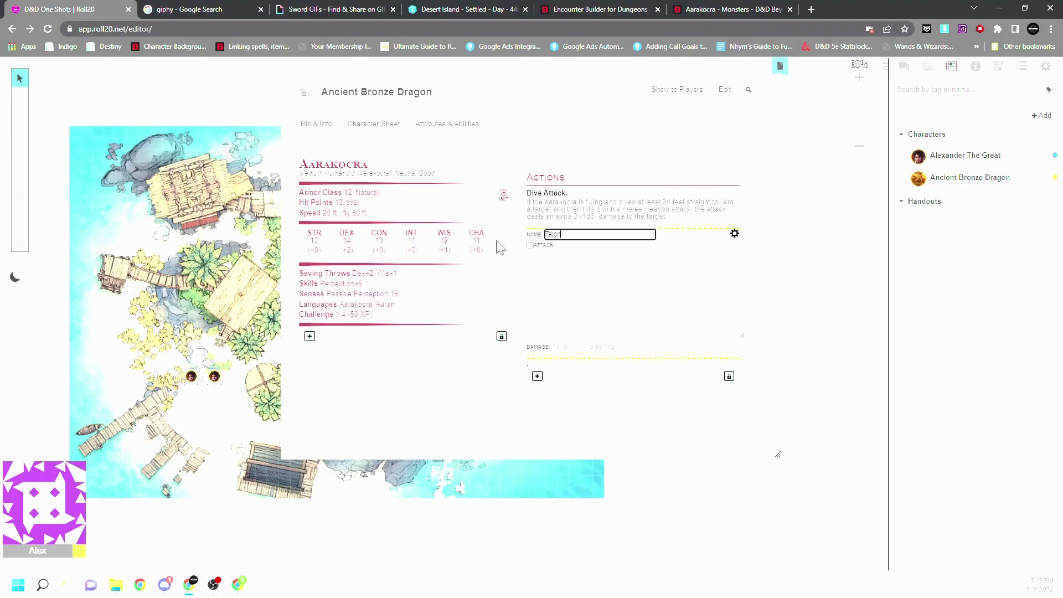
pyautogui.click(698, 8)
pyautogui.moveTo(609, 337); pyautogui.dragTo(431, 321)
pyautogui.hotkey('ctrl', 'c')
pyautogui.click(23, 8)
pyautogui.click(632, 288)
pyautogui.hotkey('ctrl', 'v')
pyautogui.click(530, 245)
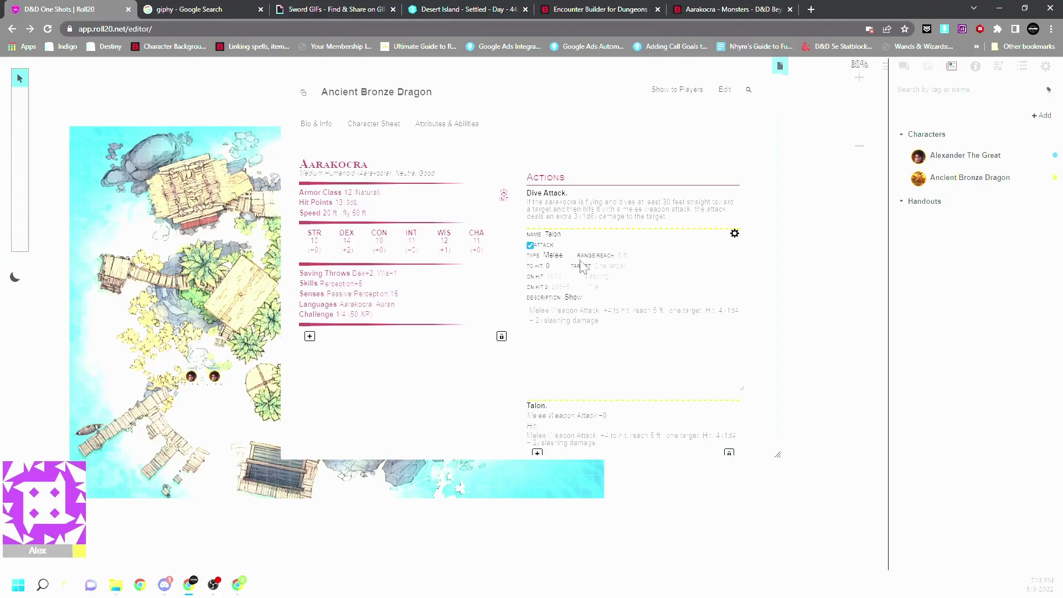
# Set the Talon attack's reach to 5 ft., its to-hit bonus to 4 and its damage to 1d4 + 2 slashing.
pyautogui.moveTo(653, 311); pyautogui.dragTo(663, 310)
pyautogui.click(659, 255)
pyautogui.write('5 ft.')
pyautogui.moveTo(726, 310); pyautogui.dragTo(548, 321)
pyautogui.click(562, 276)
pyautogui.press('Tab')
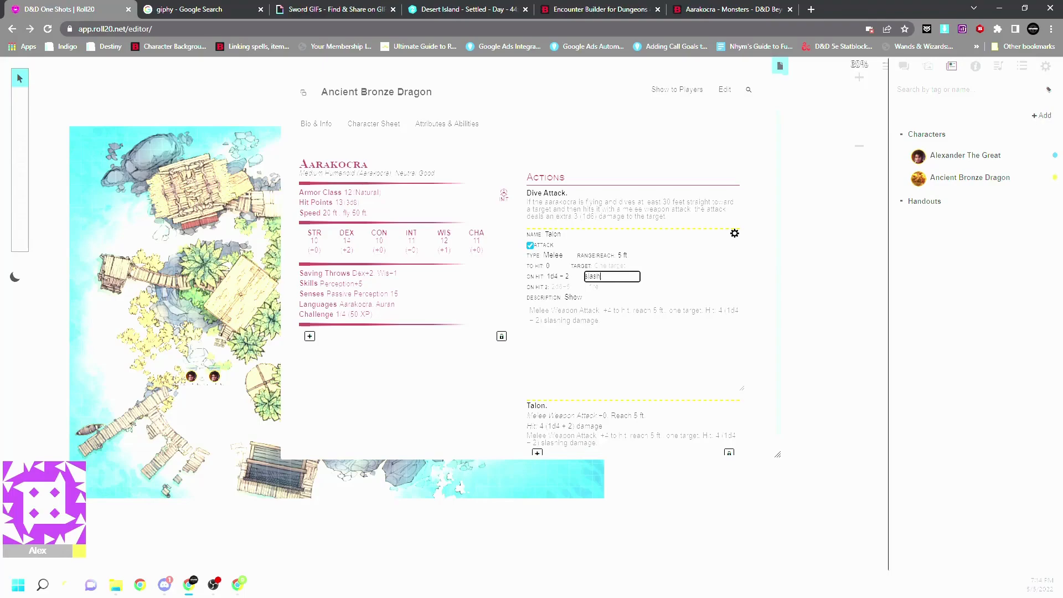
pyautogui.click(674, 282)
pyautogui.moveTo(608, 311); pyautogui.dragTo(627, 310)
pyautogui.click(602, 321)
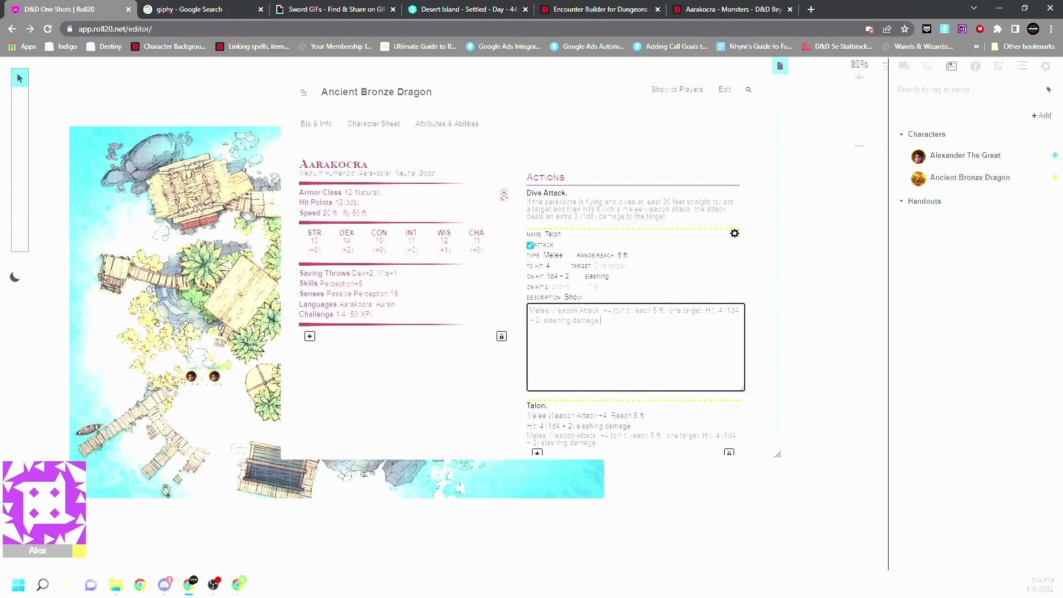
# Set the Talon's target to "One target", clear its description and finish editing the action.
pyautogui.click(616, 266)
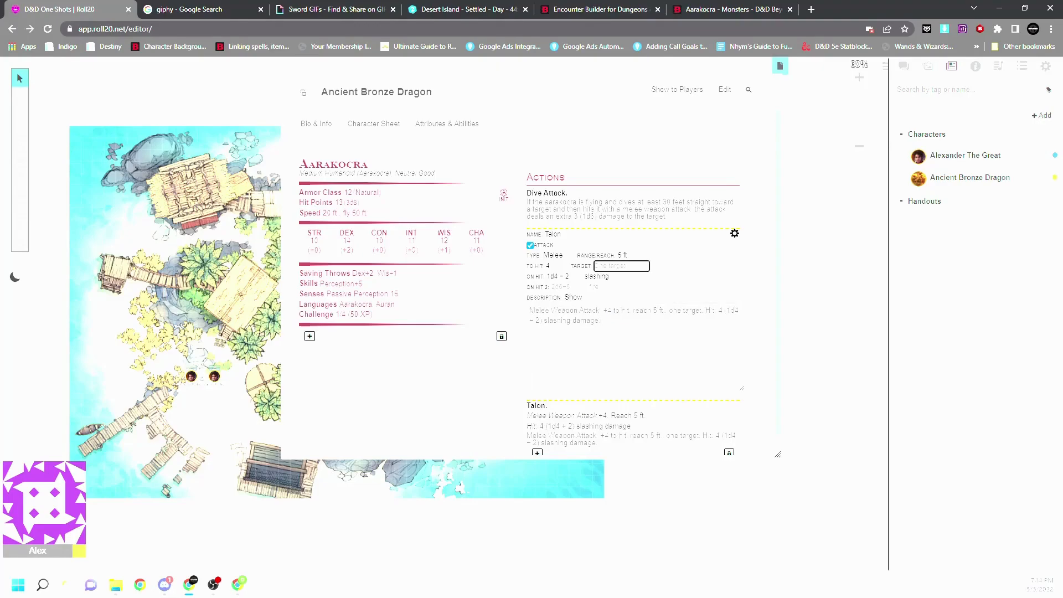
pyautogui.click(657, 277)
pyautogui.moveTo(608, 322); pyautogui.dragTo(500, 309)
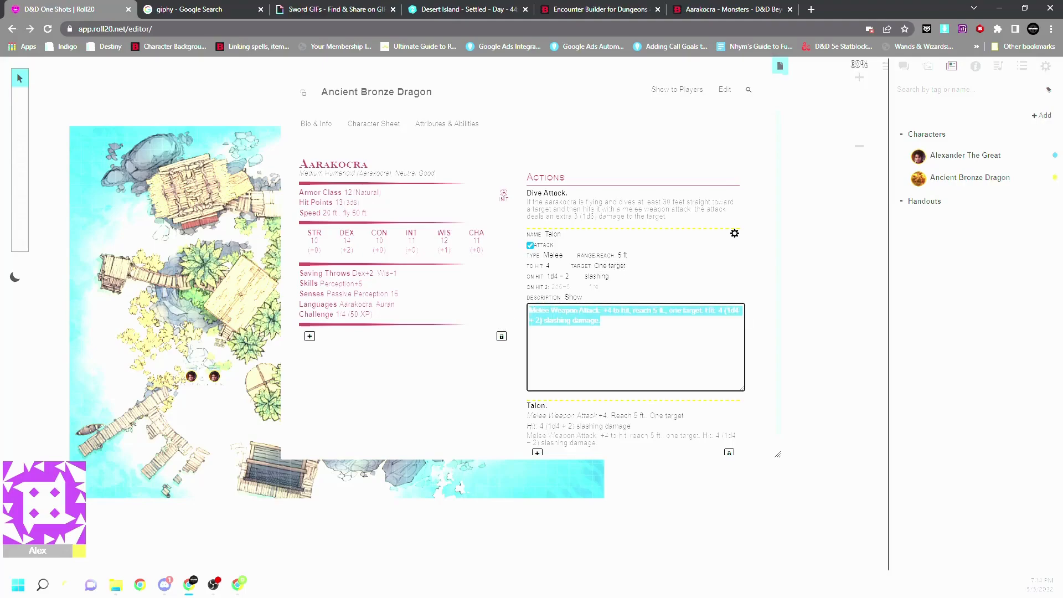
pyautogui.press('BackSpace')
pyautogui.click(745, 277)
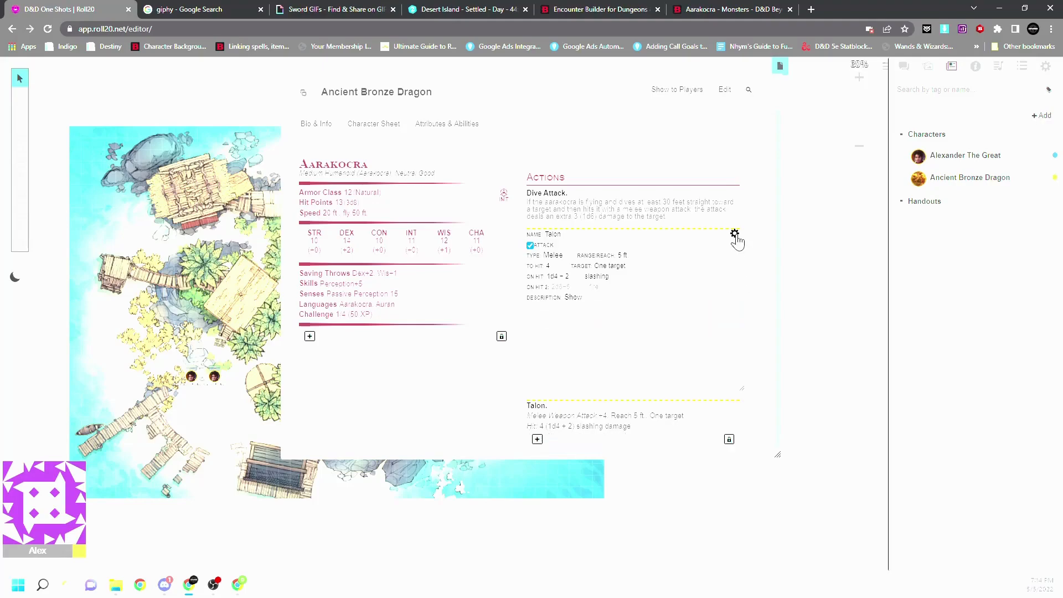
pyautogui.click(735, 233)
# Add another attack action named "Javelin" with the description copied from D&D Beyond.
pyautogui.click(538, 266)
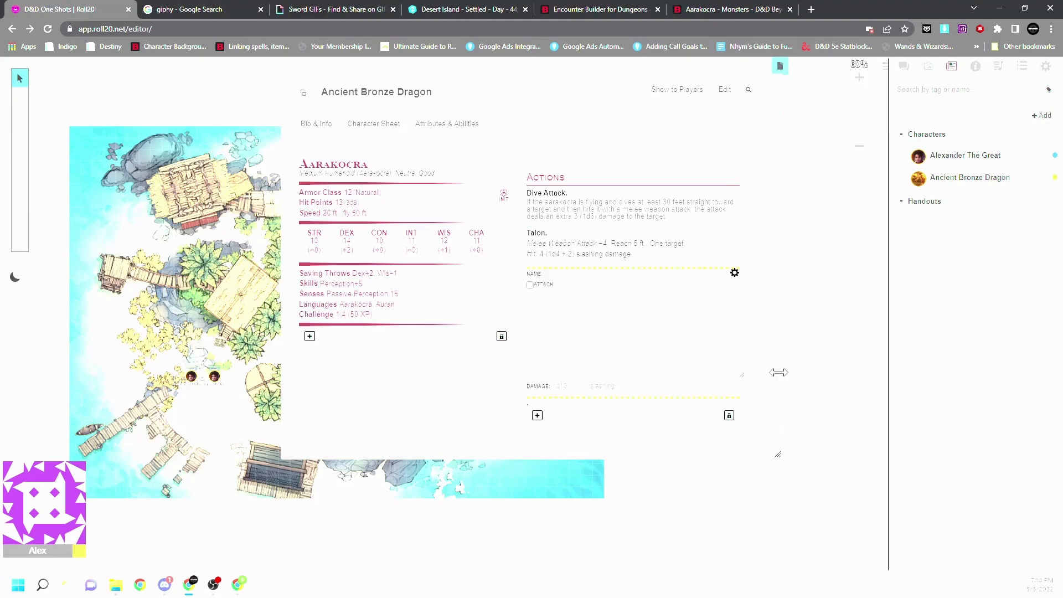
pyautogui.click(723, 7)
pyautogui.moveTo(525, 394); pyautogui.dragTo(457, 370)
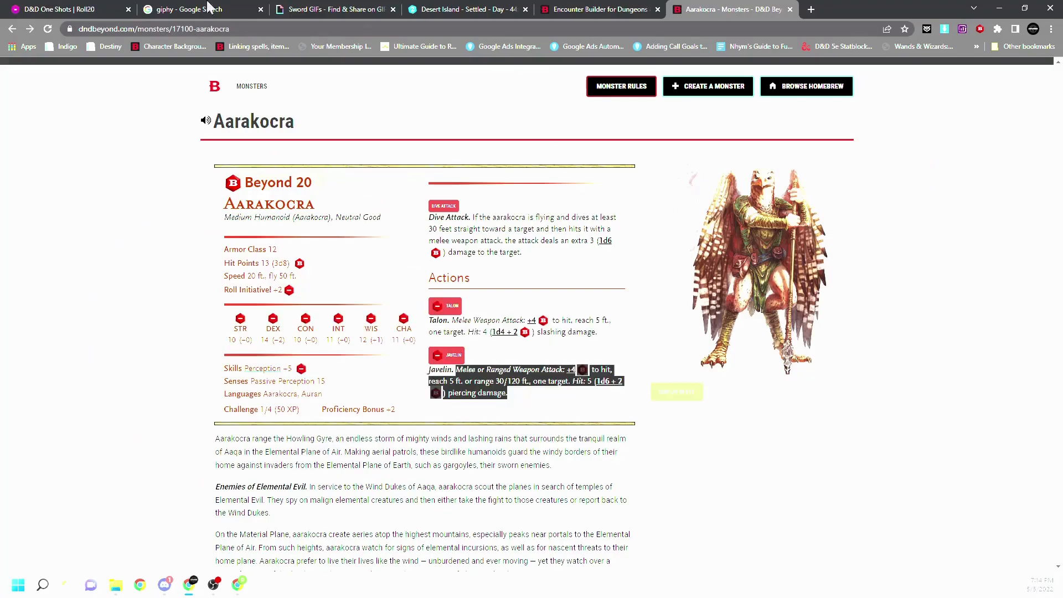
pyautogui.click(61, 9)
pyautogui.write('Melee or Ranged Weapon Attack: +4 to hit, reach 5 ft. or range 30/120 ft., one target. Hit: 5 (1d6 + 2) piercing damage.')
pyautogui.click(531, 285)
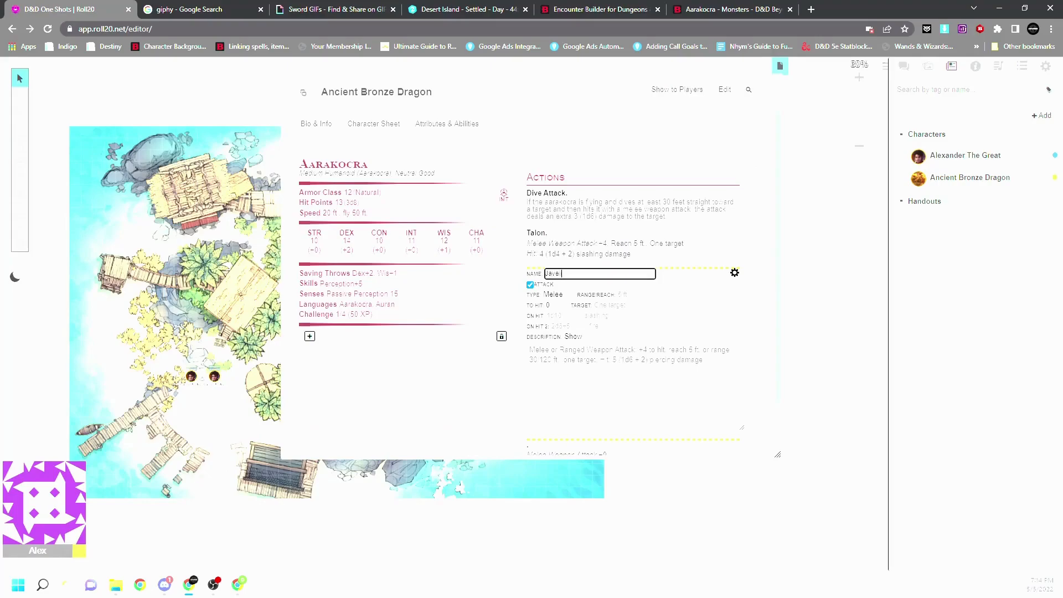
pyautogui.write('Javelin')
# Set the Javelin's to-hit bonus to 4 and its range to "5 ft. or range 30/120 ft.", copying the range from its description.
pyautogui.click(684, 335)
pyautogui.moveTo(552, 306); pyautogui.dragTo(489, 301)
pyautogui.write('4')
pyautogui.click(663, 318)
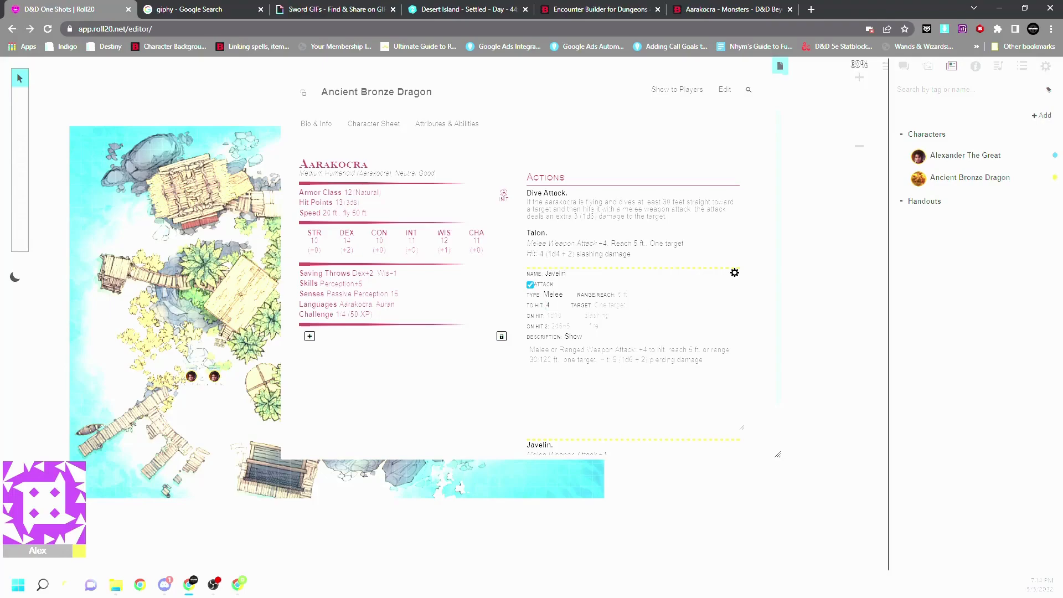
pyautogui.click(688, 350)
pyautogui.click(702, 350)
pyautogui.click(639, 296)
pyautogui.click(672, 322)
pyautogui.moveTo(560, 360); pyautogui.dragTo(702, 350)
pyautogui.hotkey('ctrl', 'c')
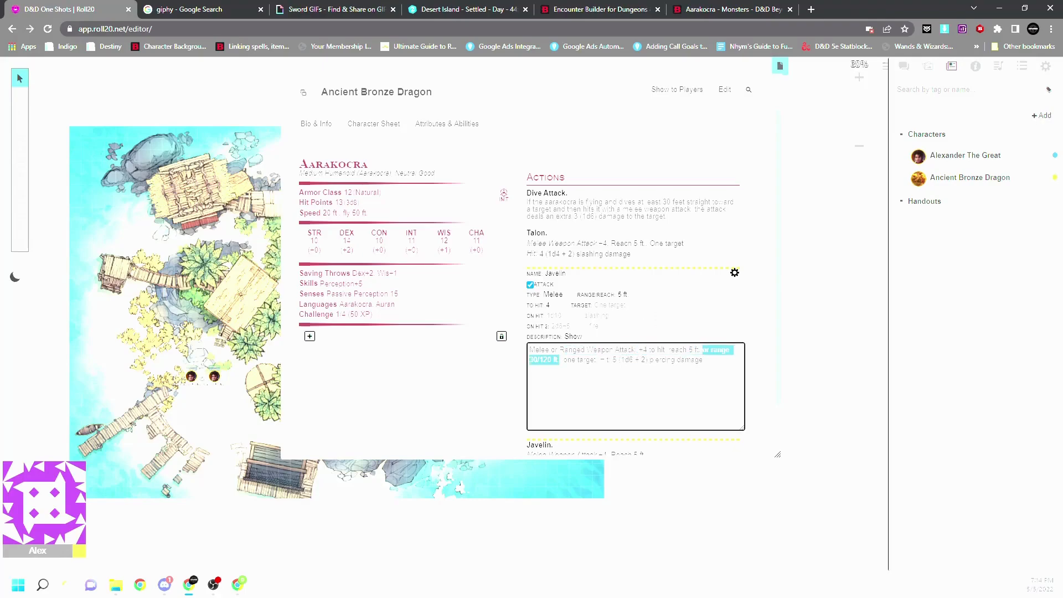
pyautogui.click(639, 295)
pyautogui.hotkey('ctrl', 'v')
pyautogui.click(689, 315)
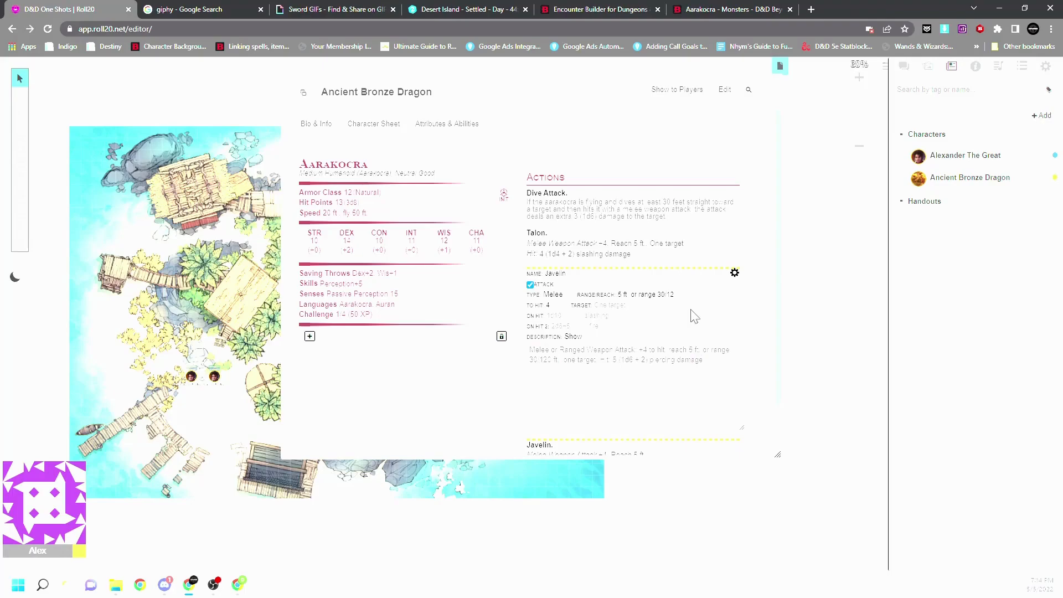
# Set the Javelin's target to "One target" and its on-hit damage to 1d6 + 2 piercing.
pyautogui.scroll(-1, 522, 288)
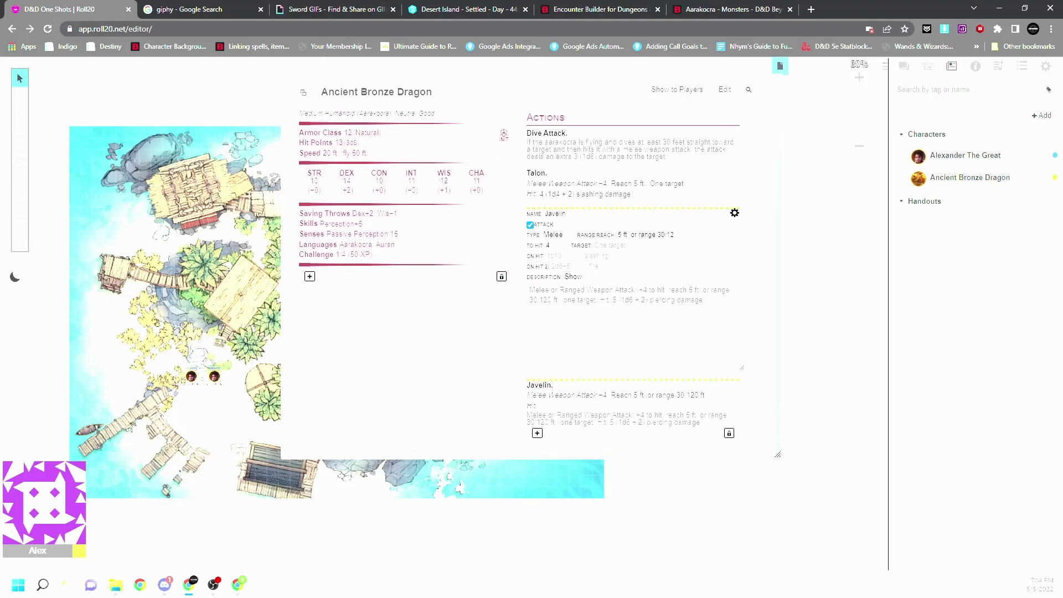
pyautogui.click(621, 245)
pyautogui.click(621, 300)
pyautogui.moveTo(621, 300); pyautogui.dragTo(641, 301)
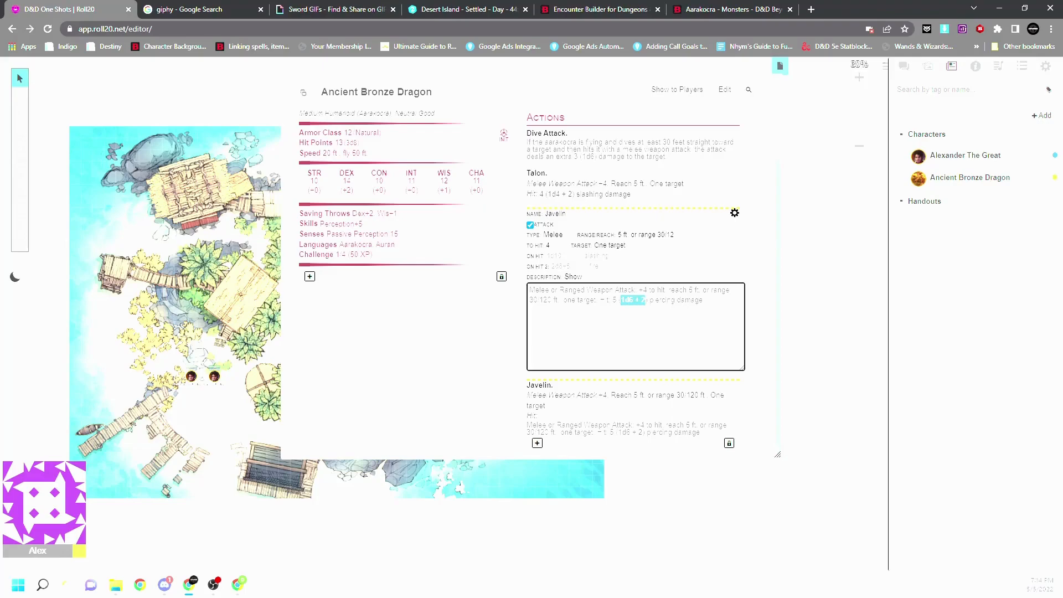
pyautogui.click(559, 256)
pyautogui.write('1d6 + 2')
pyautogui.press('Tab')
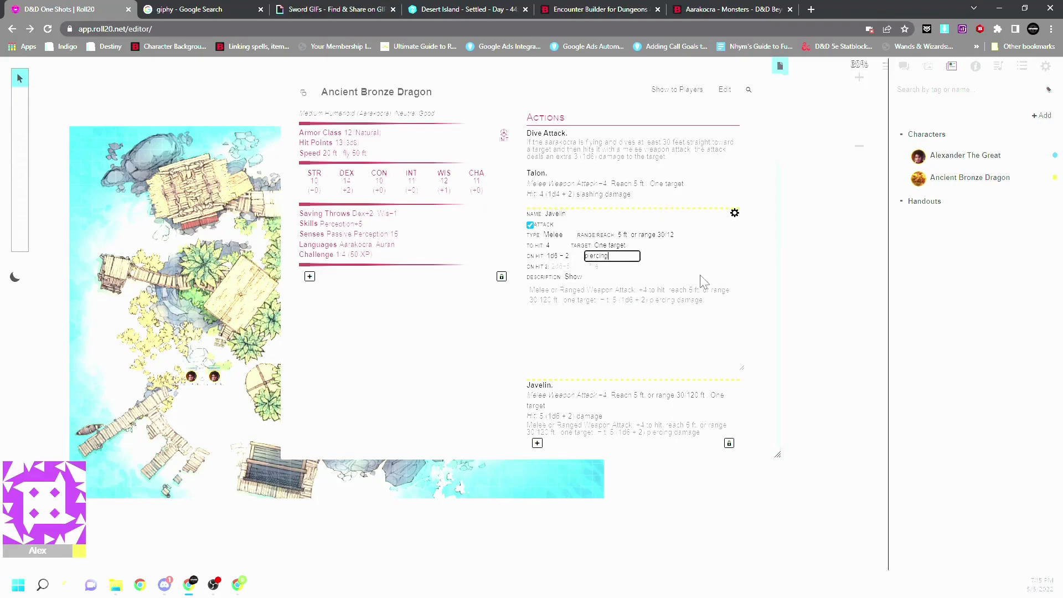
# Clear the Javelin's description text and finish editing the action.
pyautogui.moveTo(660, 301); pyautogui.dragTo(705, 301)
pyautogui.hotkey('ctrl', 'a')
pyautogui.press('Delete')
pyautogui.click(735, 214)
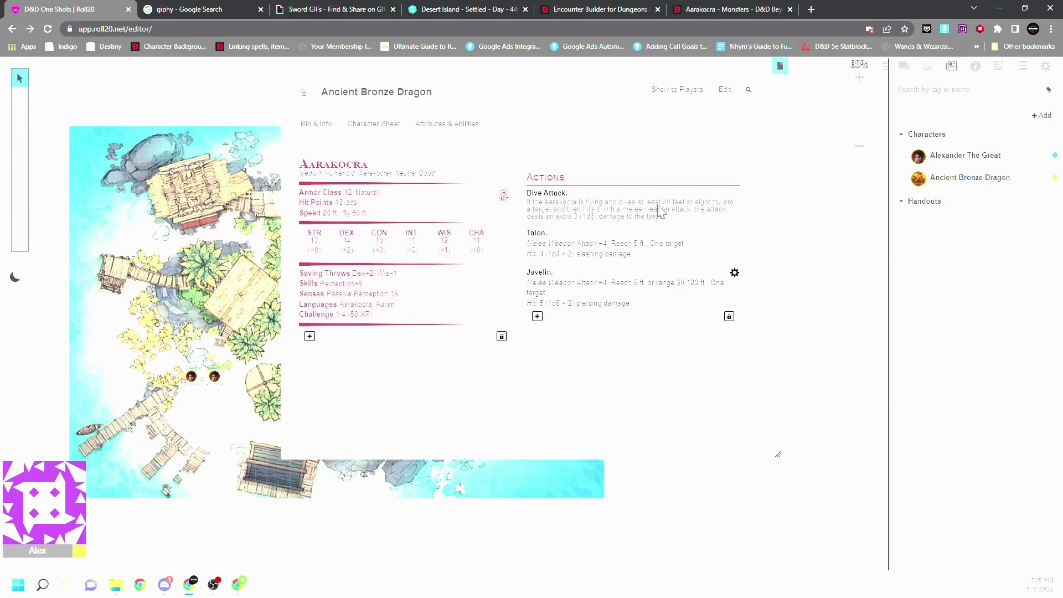
# Show the chat and roll the Aarakocra's Talon attack with its damage and the Dive Attack.
pyautogui.click(904, 66)
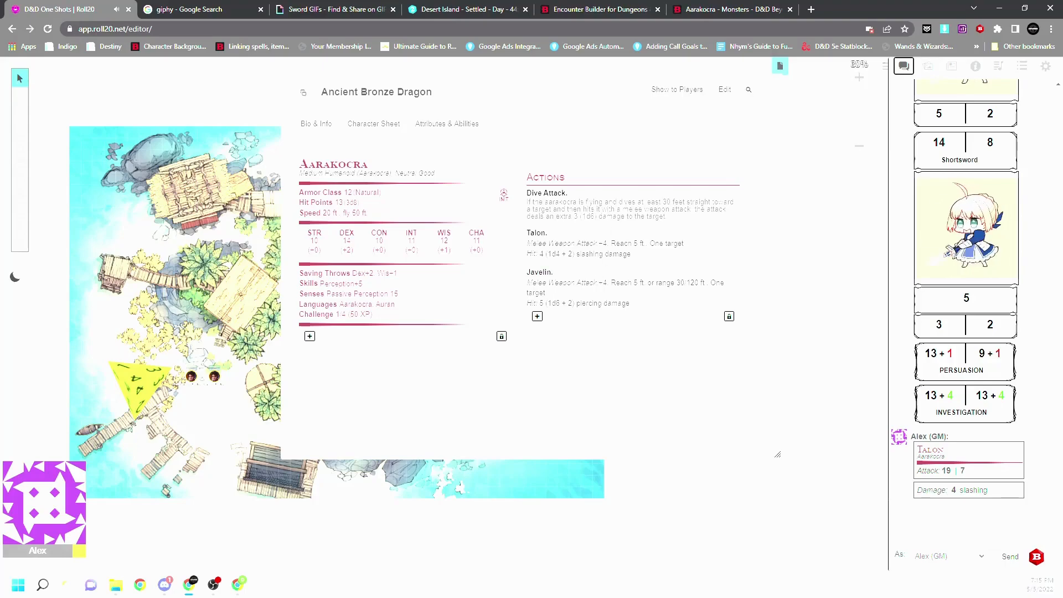
pyautogui.click(560, 197)
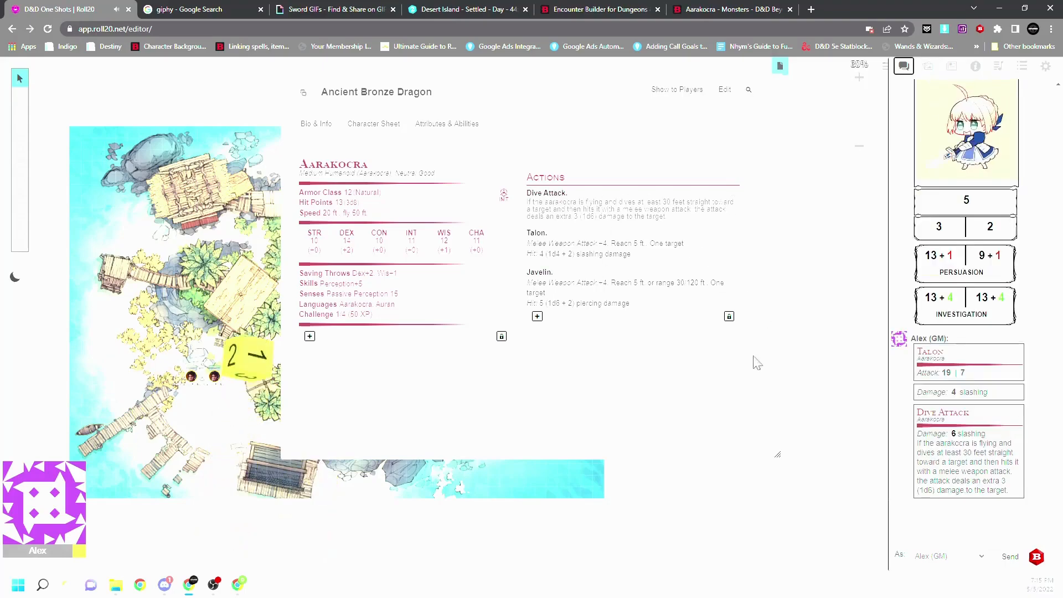
pyautogui.click(195, 267)
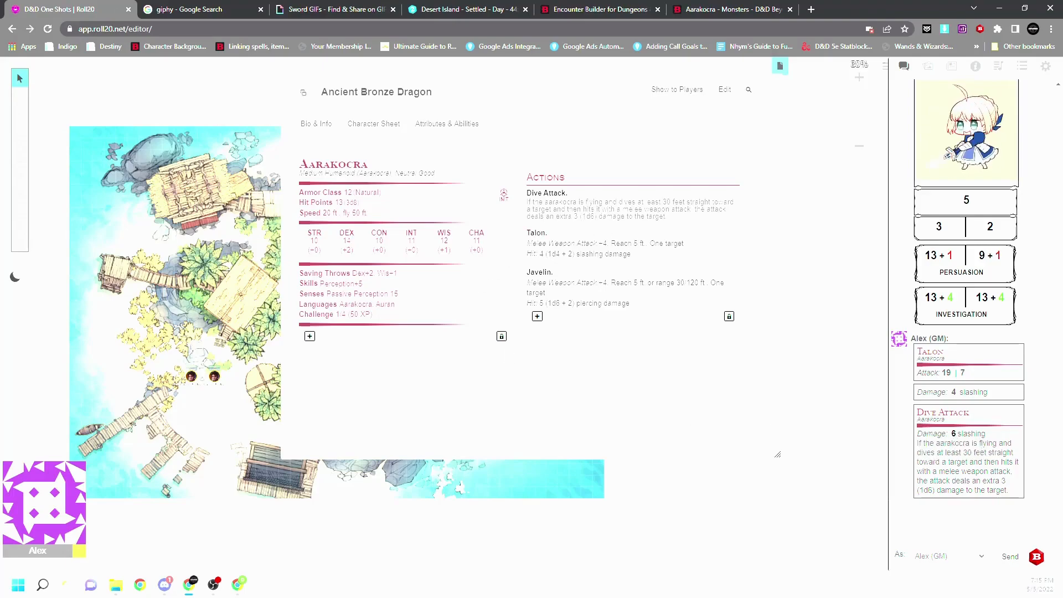
pyautogui.moveTo(591, 210); pyautogui.dragTo(582, 216)
pyautogui.click(583, 217)
pyautogui.click(649, 340)
# Look through the Ancient Bronze Dragon's attributes and abilities, bio and character sheet, and close the character window.
pyautogui.click(459, 127)
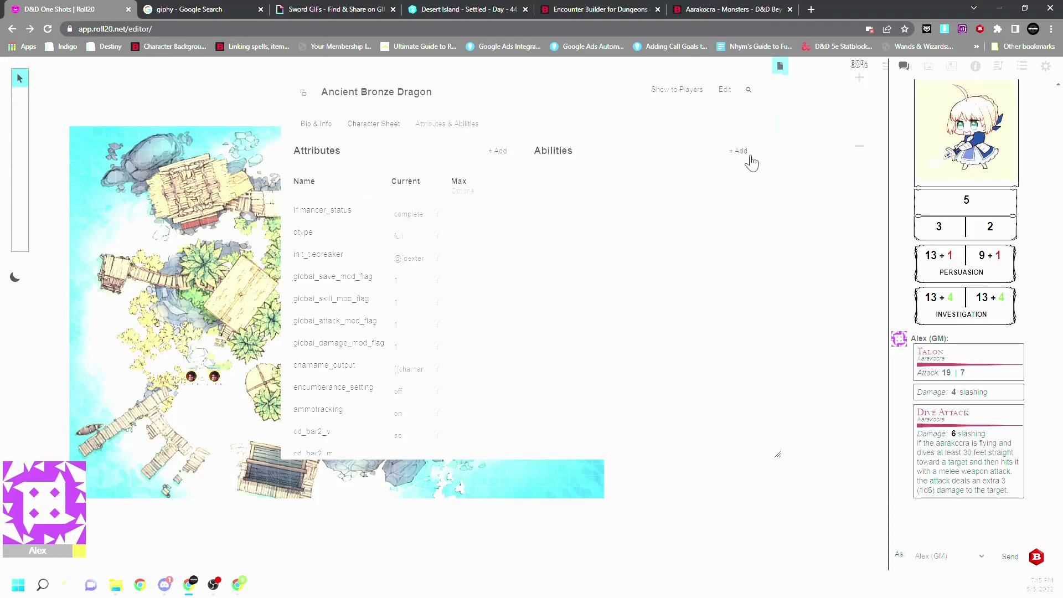
pyautogui.scroll(-4, 493, 386)
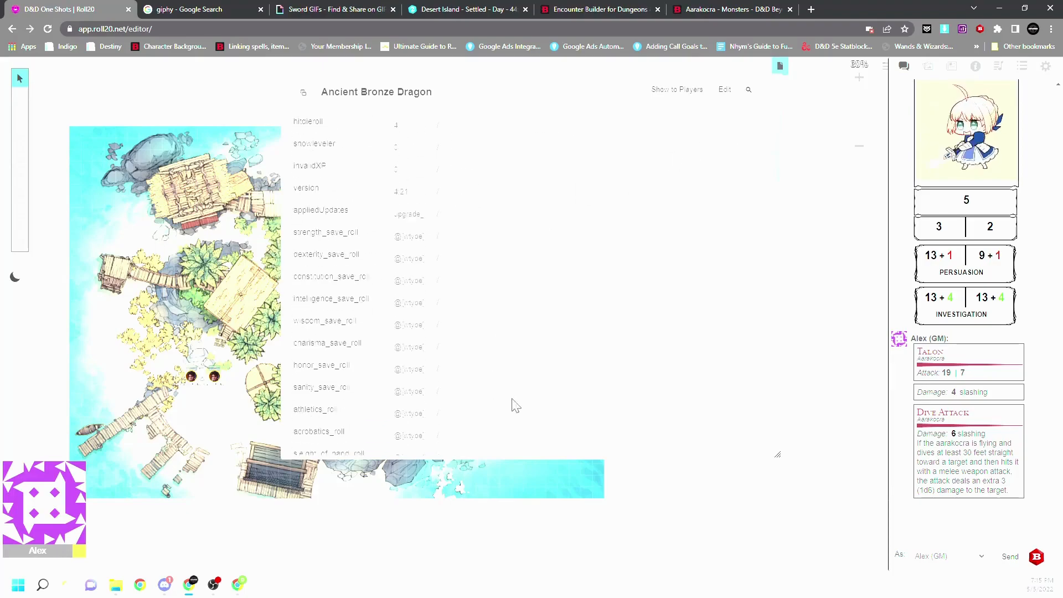
pyautogui.scroll(5, 525, 412)
pyautogui.click(329, 124)
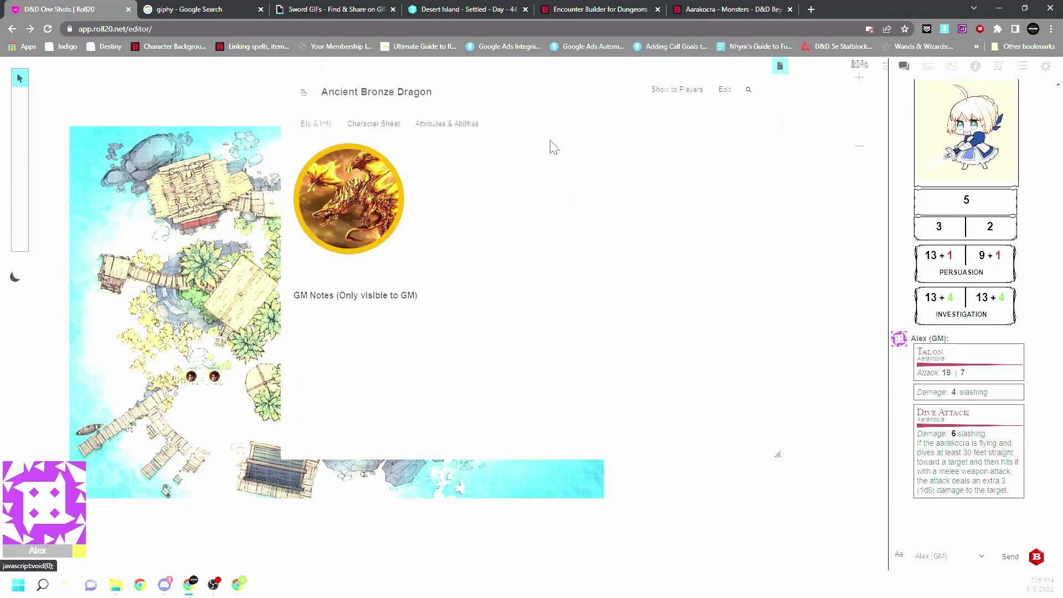
pyautogui.click(387, 125)
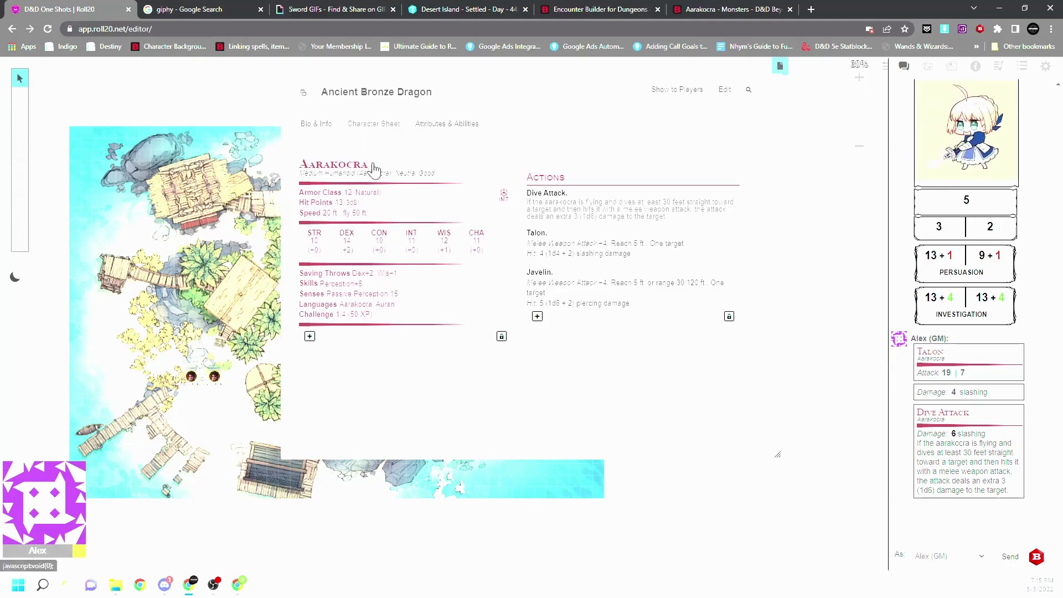
pyautogui.click(314, 124)
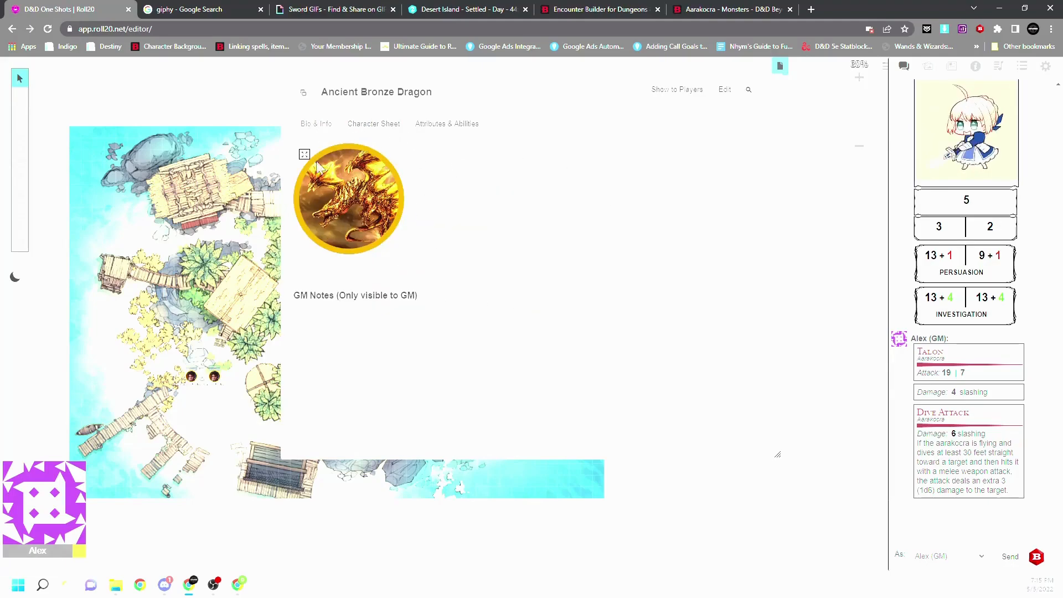
pyautogui.click(363, 124)
pyautogui.click(443, 125)
pyautogui.click(387, 124)
pyautogui.click(776, 95)
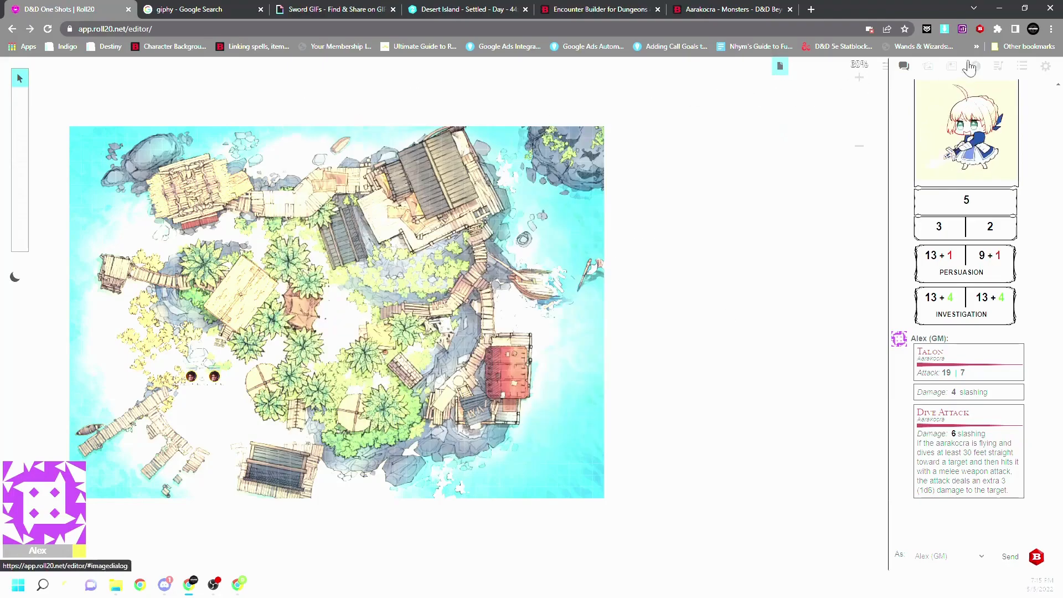
# Create a new journal folder named "Monsters".
pyautogui.click(954, 66)
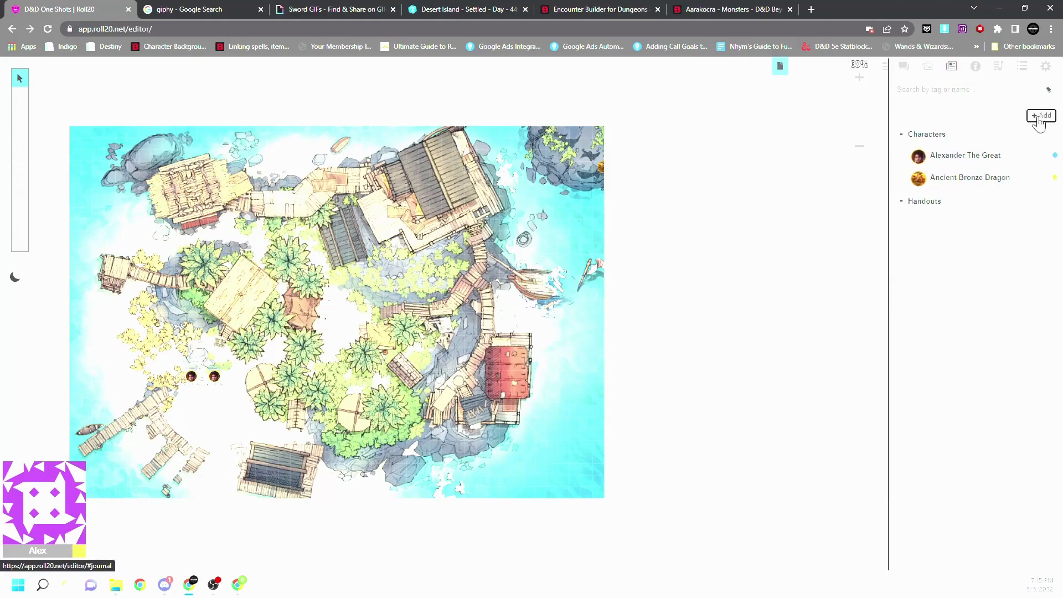
pyautogui.moveTo(1042, 116)
pyautogui.click(1021, 159)
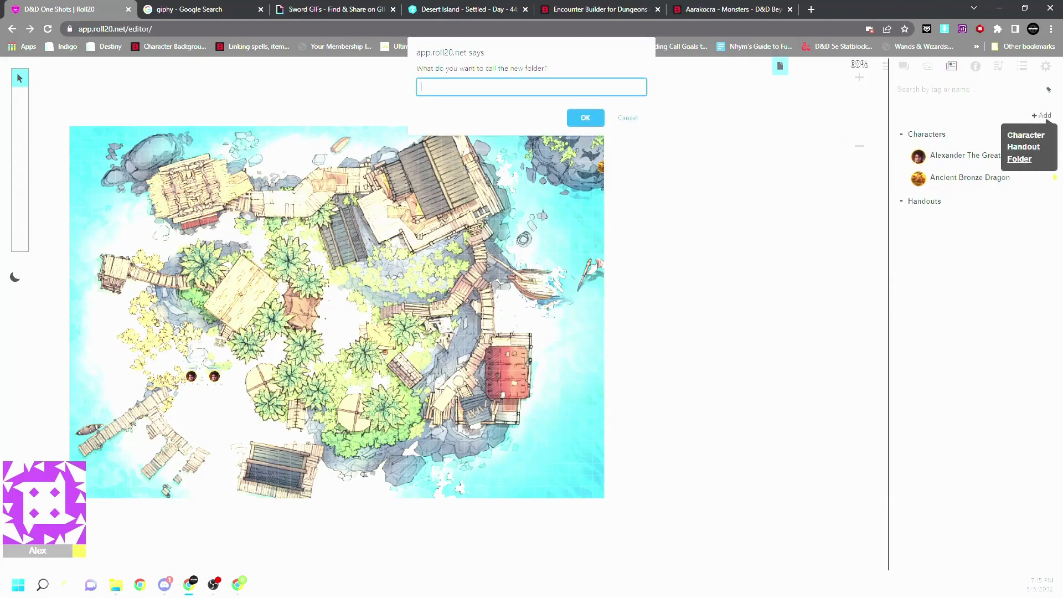
pyautogui.write('Monsters')
pyautogui.press('Return')
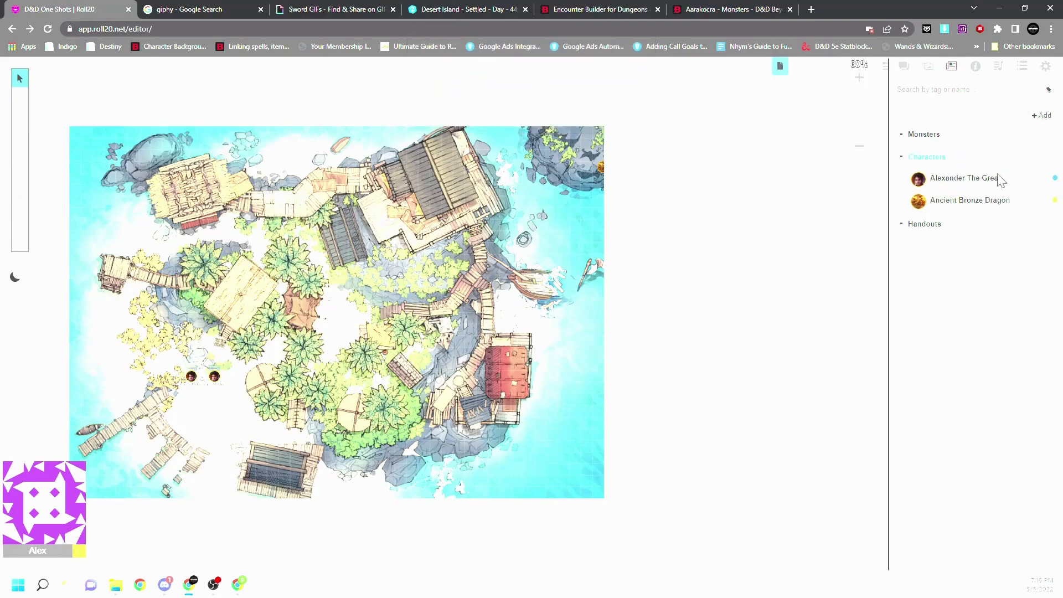
# Move the Ancient Bronze Dragon into the Monsters folder and place its token, enlarged, near the middle of the island map.
pyautogui.moveTo(921, 202); pyautogui.dragTo(319, 306)
pyautogui.click(319, 307)
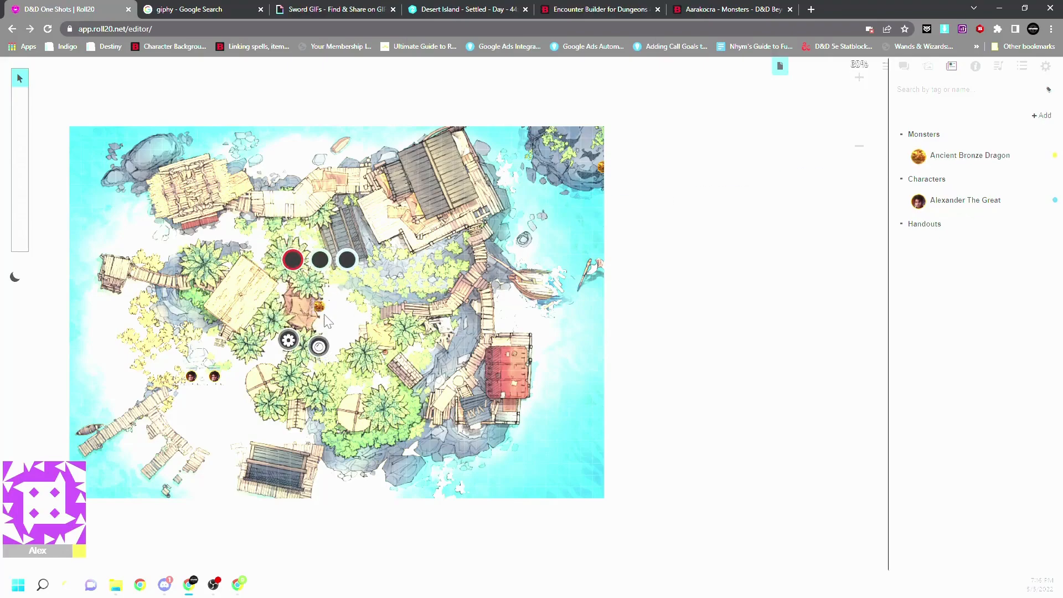
pyautogui.moveTo(327, 314); pyautogui.dragTo(342, 332)
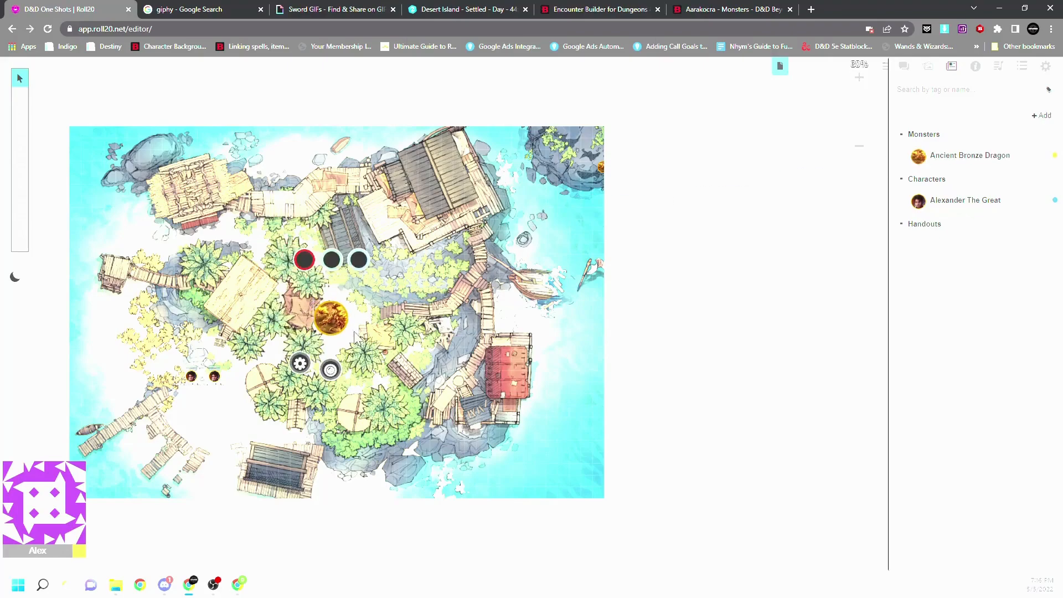
# Open the dragon token's settings, turn on its nameplate and link Bar 1 to the hp attribute.
pyautogui.doubleClick(331, 317)
pyautogui.click(477, 236)
pyautogui.click(641, 194)
pyautogui.press('h')
pyautogui.press('p')
pyautogui.press('Return')
# Link the dragon token's Bar 2 to the armor class attribute, save the token settings and deselect the token.
pyautogui.click(650, 233)
pyautogui.click(647, 254)
pyautogui.click(548, 193)
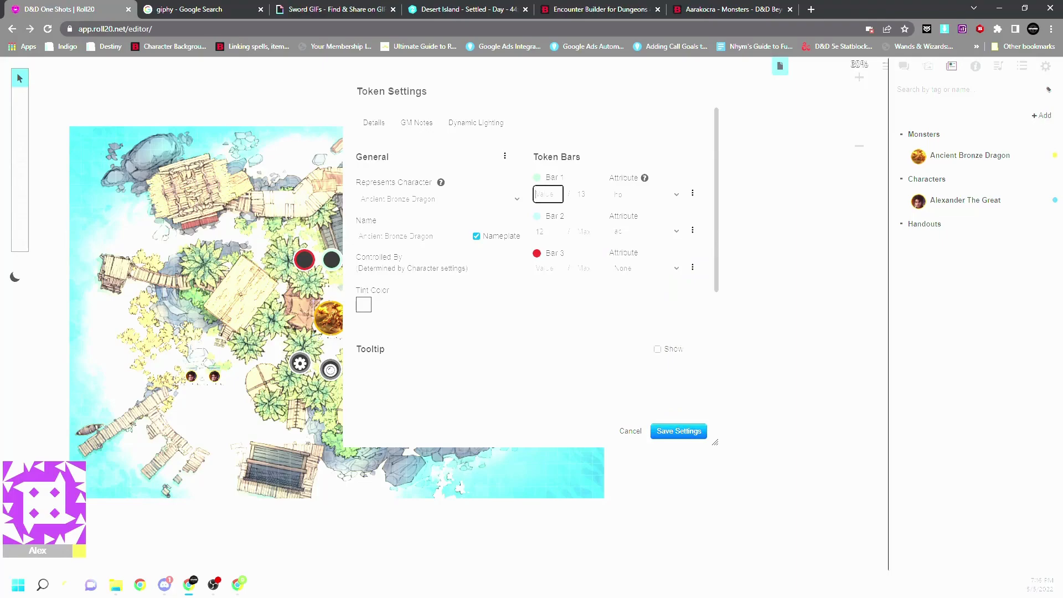
pyautogui.press('Tab')
pyautogui.press('Tab')
pyautogui.press('Tab')
pyautogui.press('Tab')
pyautogui.click(679, 434)
pyautogui.click(427, 343)
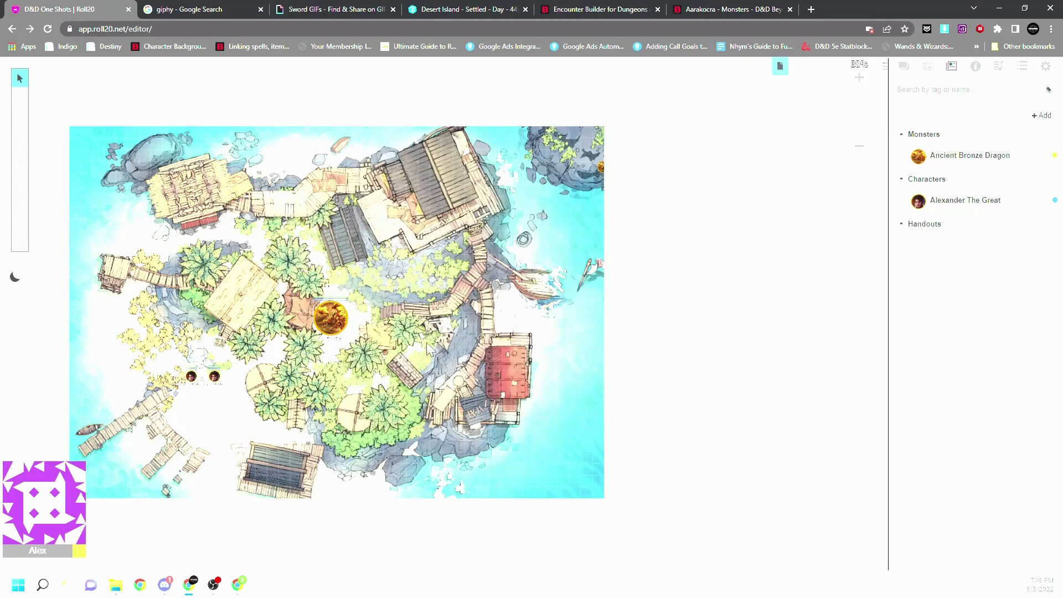
# Open the Ancient Bronze Dragon's character sheet to check its stats and actions, and close it again.
pyautogui.click(970, 155)
pyautogui.click(368, 124)
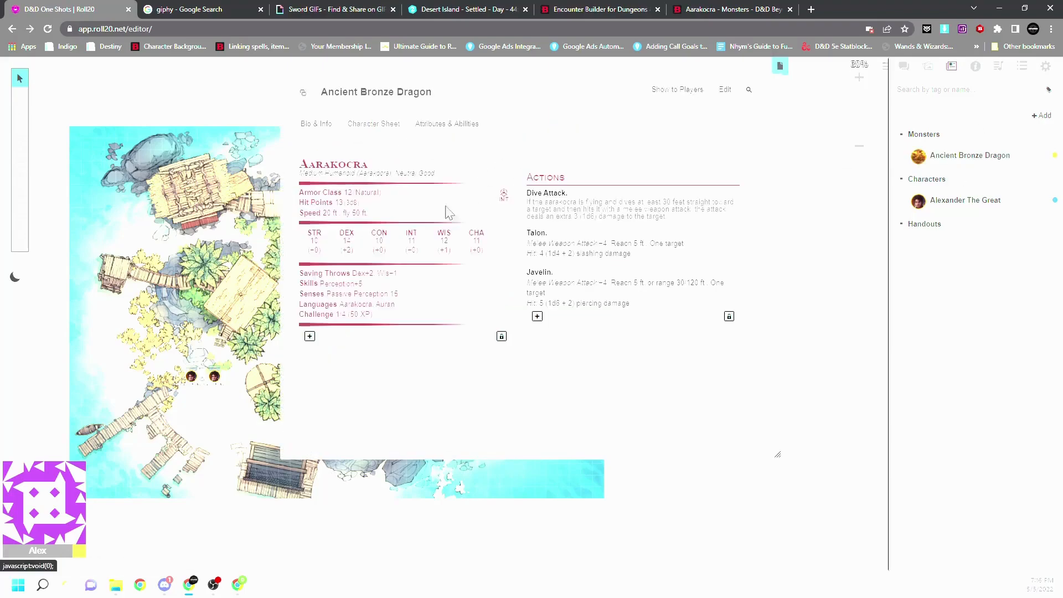
pyautogui.click(772, 93)
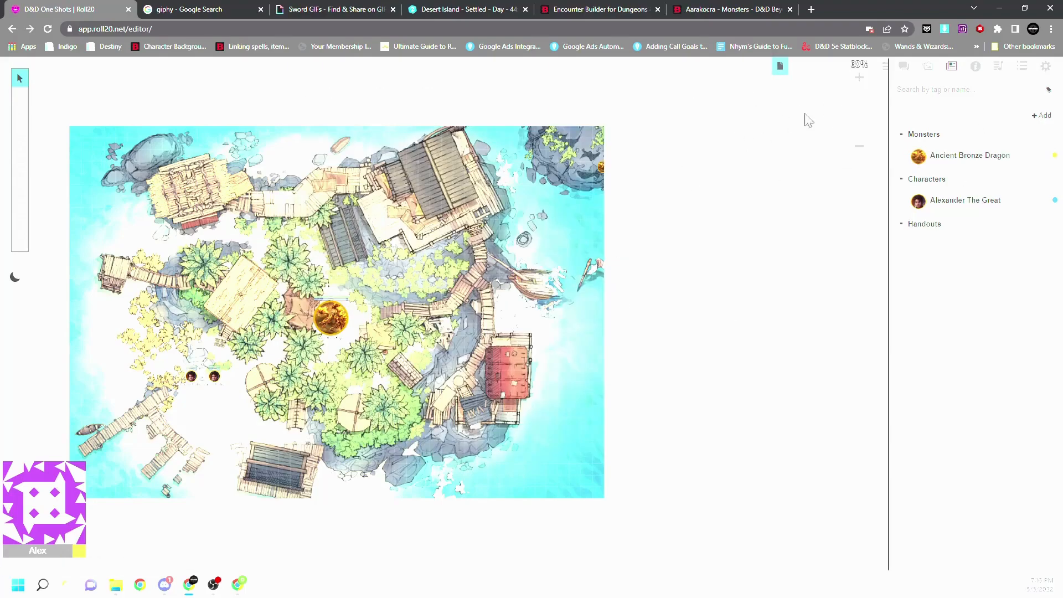
# Measure the distance from the Ancient Bronze Dragon's token to the nearer Alexander The Great token.
pyautogui.click(859, 78)
pyautogui.click(859, 78)
pyautogui.click(859, 77)
pyautogui.click(859, 78)
pyautogui.click(859, 77)
pyautogui.moveTo(586, 570); pyautogui.dragTo(349, 563)
pyautogui.moveTo(755, 220); pyautogui.dragTo(467, 362)
pyautogui.click(837, 217)
pyautogui.click(24, 161)
pyautogui.moveTo(12, 159)
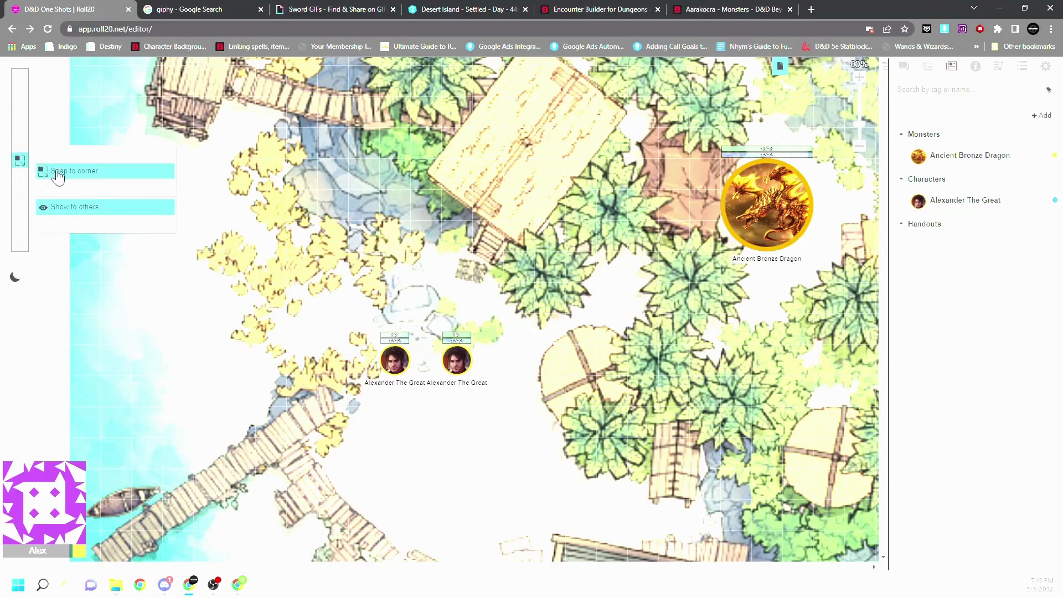
pyautogui.moveTo(762, 208); pyautogui.dragTo(454, 372)
# Fire a beam of acid effect from the dragon's token towards the Alexander The Great tokens.
pyautogui.moveTo(20, 200)
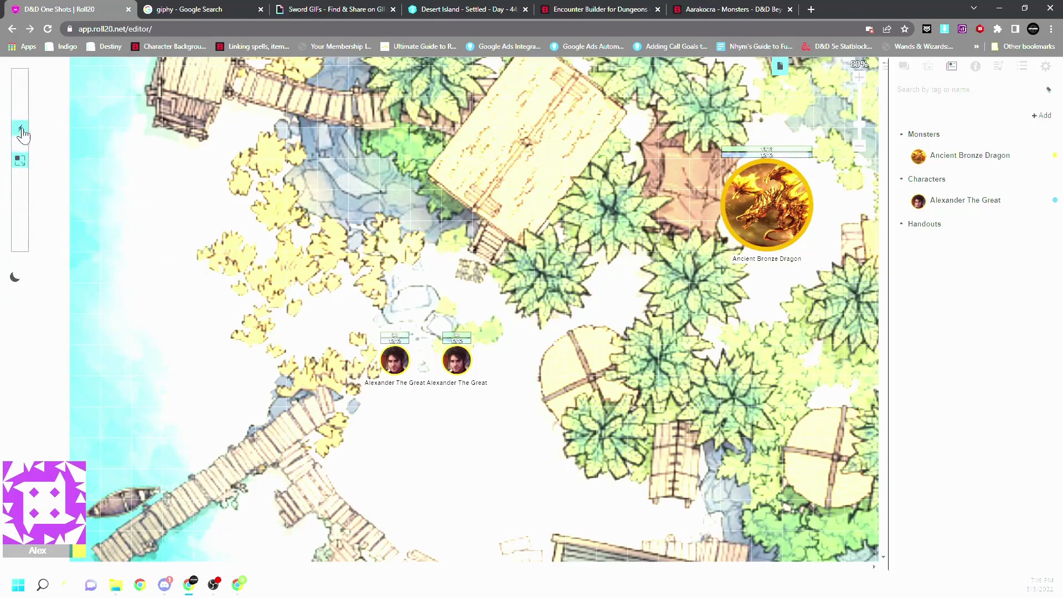
pyautogui.click(21, 129)
pyautogui.scroll(1, 150, 138)
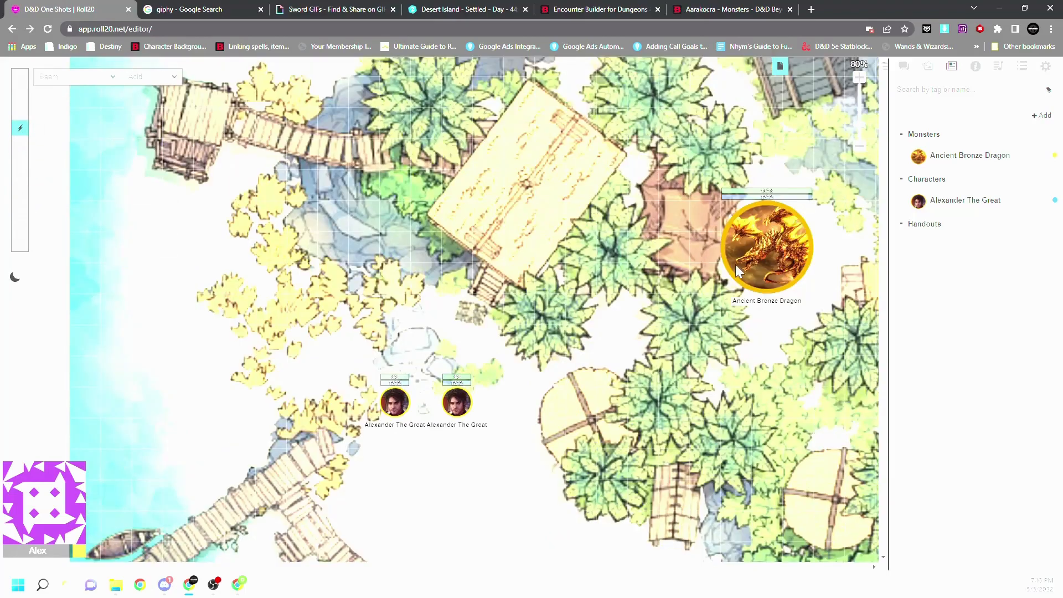
pyautogui.moveTo(733, 274); pyautogui.dragTo(458, 392)
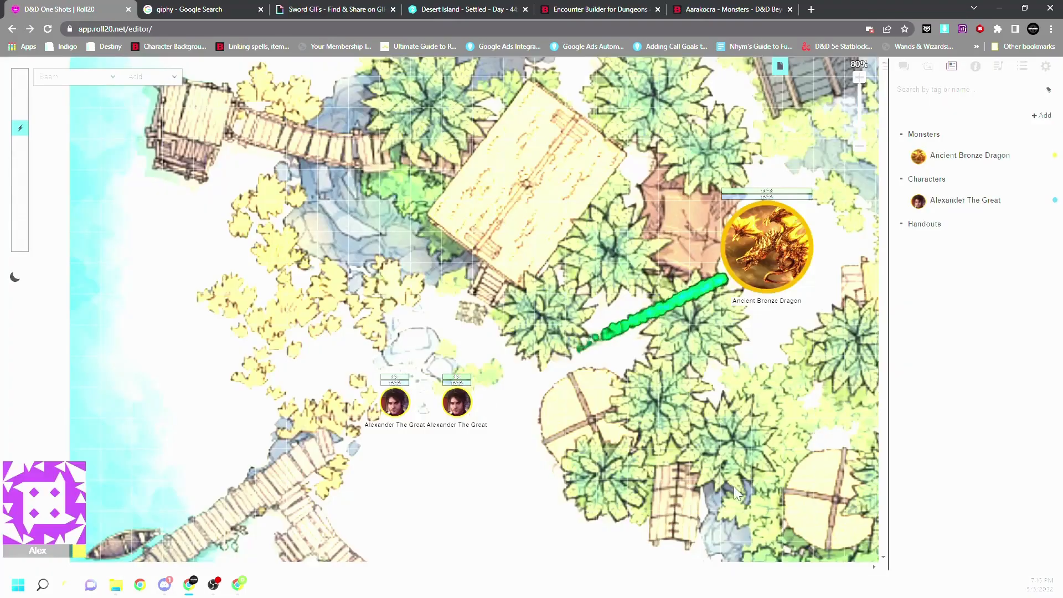
# Set the visual effect to Breath and Fire and cast it from the dragon towards the Alexander The Great tokens.
pyautogui.click(100, 79)
pyautogui.click(88, 115)
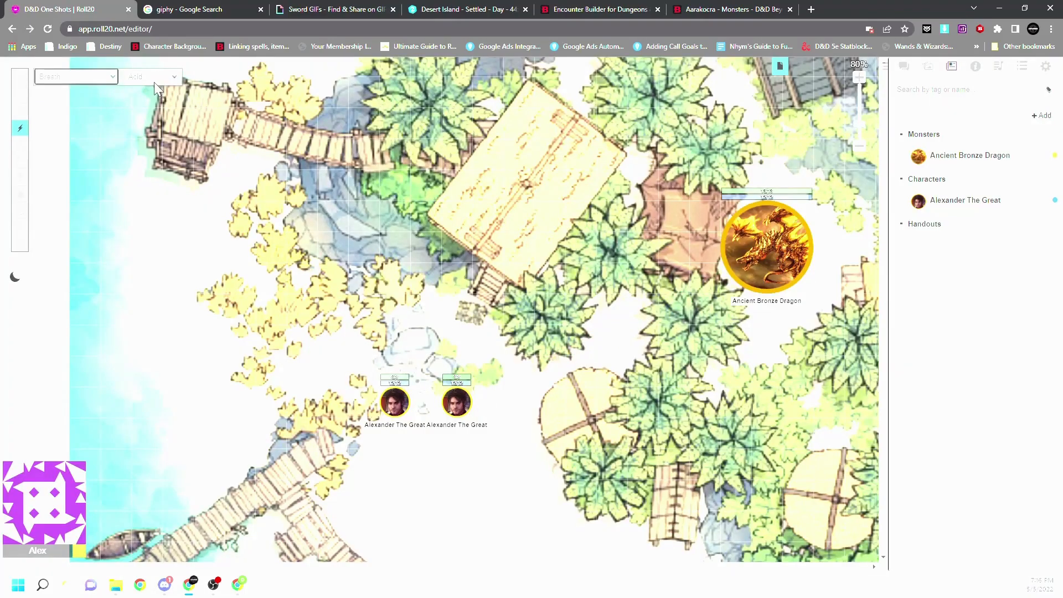
pyautogui.click(154, 82)
pyautogui.click(155, 129)
pyautogui.moveTo(743, 258); pyautogui.dragTo(272, 457)
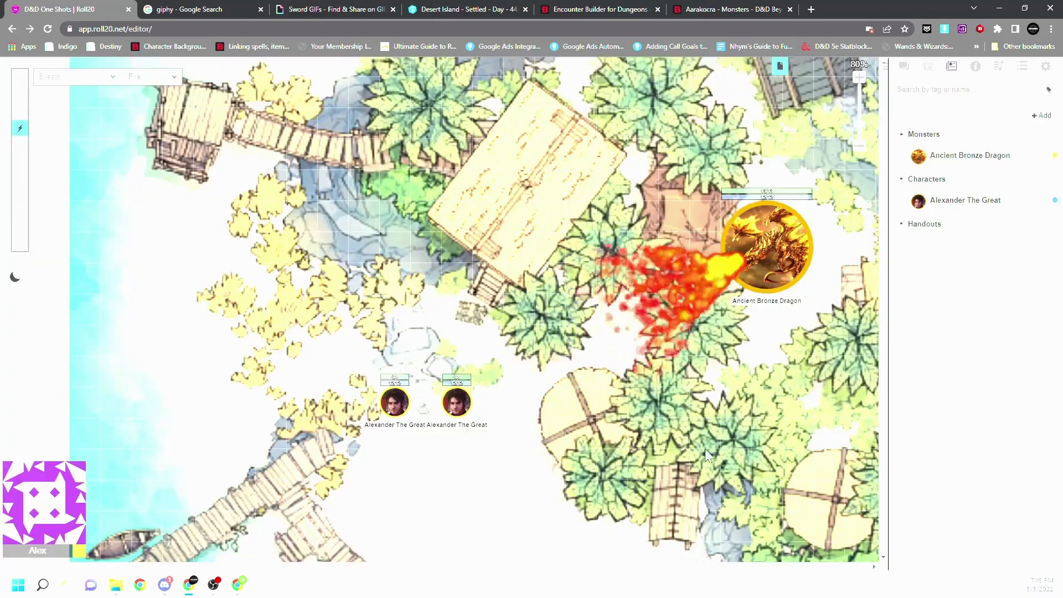
# Return to token selection and move the Ancient Bronze Dragon's token to the GM Layer.
pyautogui.moveTo(20, 95)
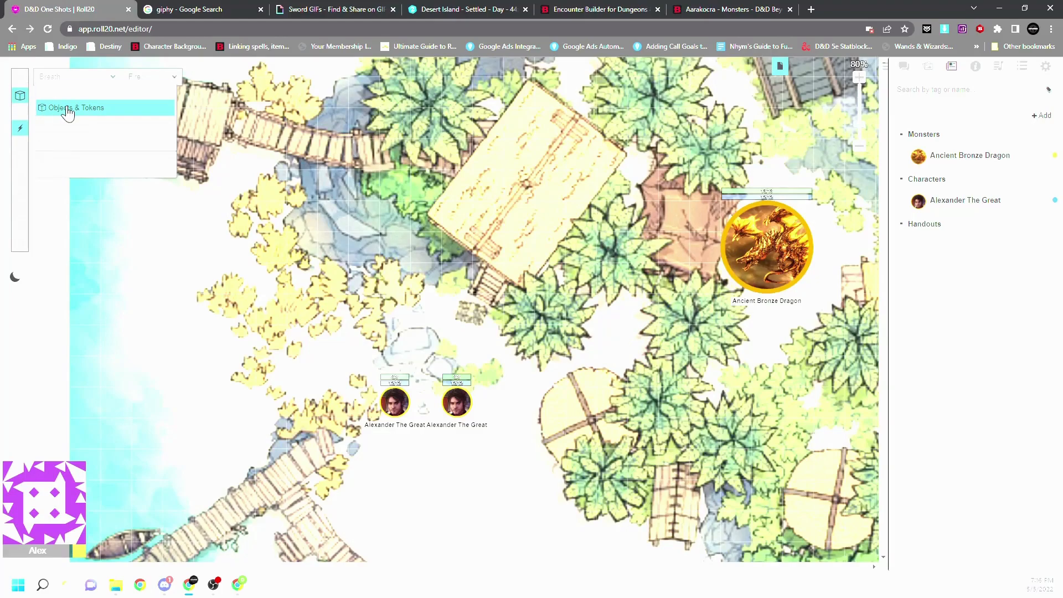
pyautogui.click(761, 267)
pyautogui.moveTo(17, 83)
pyautogui.click(43, 72)
pyautogui.moveTo(461, 567); pyautogui.dragTo(610, 563)
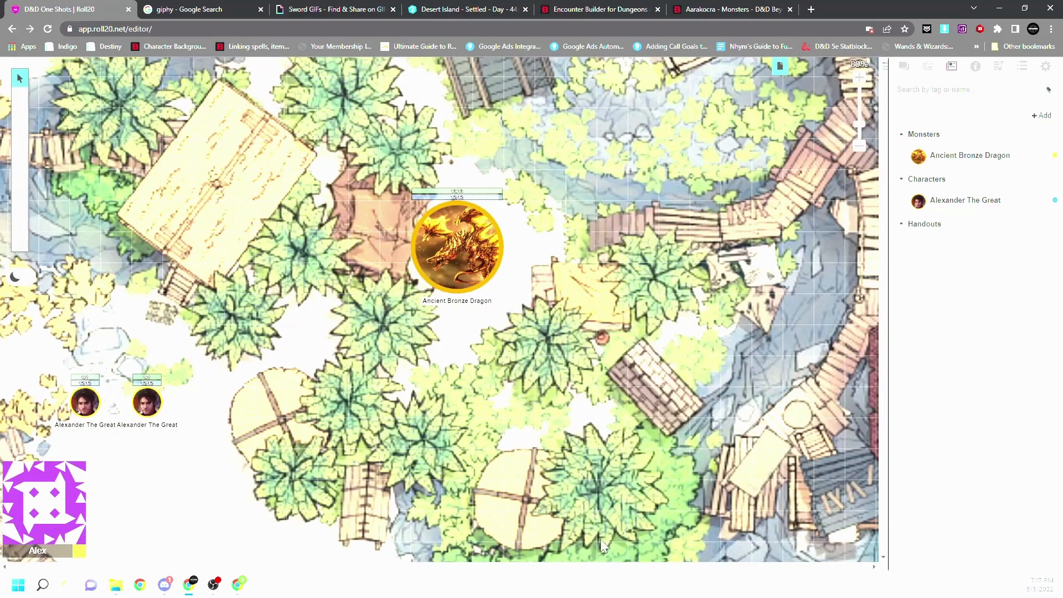
pyautogui.click(452, 214)
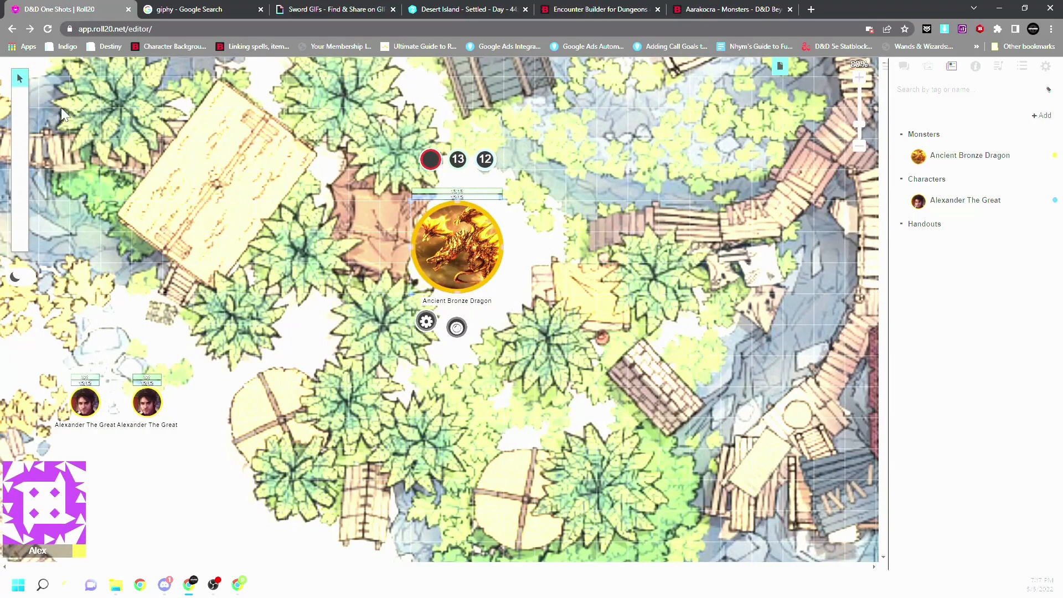
pyautogui.rightClick(457, 254)
pyautogui.moveTo(499, 231)
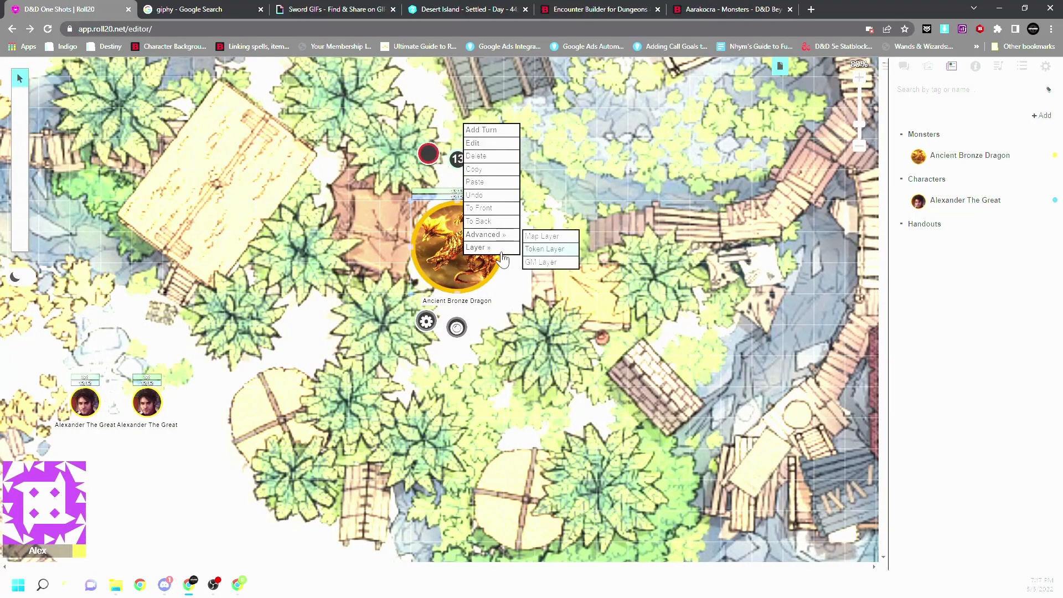
pyautogui.click(548, 252)
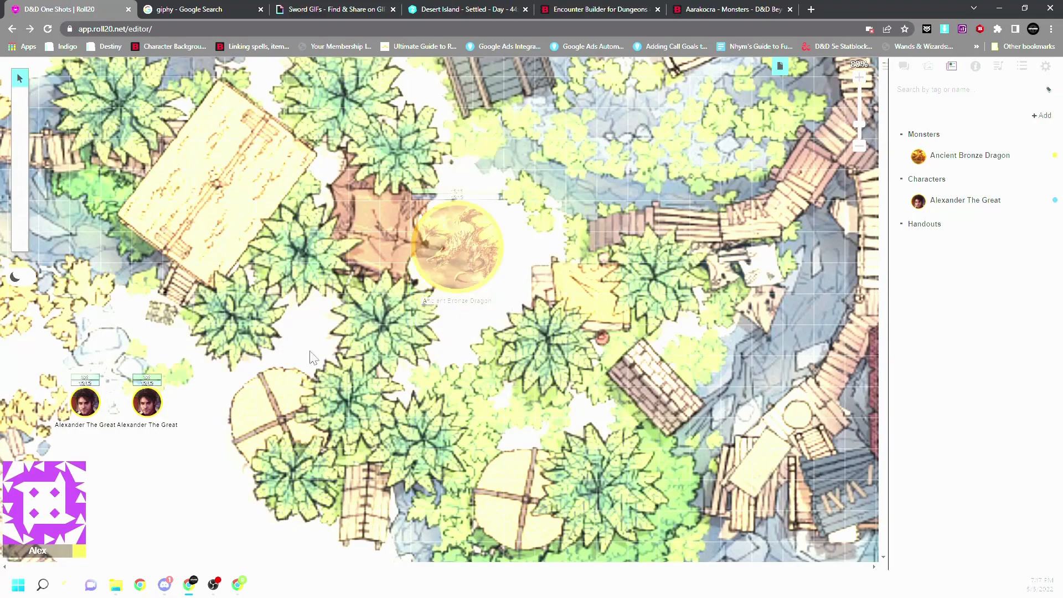
# Move one Alexander The Great token to just below the dragon and return the dragon's token to the Token Layer.
pyautogui.moveTo(548, 568); pyautogui.dragTo(431, 559)
pyautogui.moveTo(391, 406)
pyautogui.mouseDown()
pyautogui.moveTo(456, 375)
pyautogui.moveTo(745, 308)
pyautogui.moveTo(757, 348)
pyautogui.mouseUp()
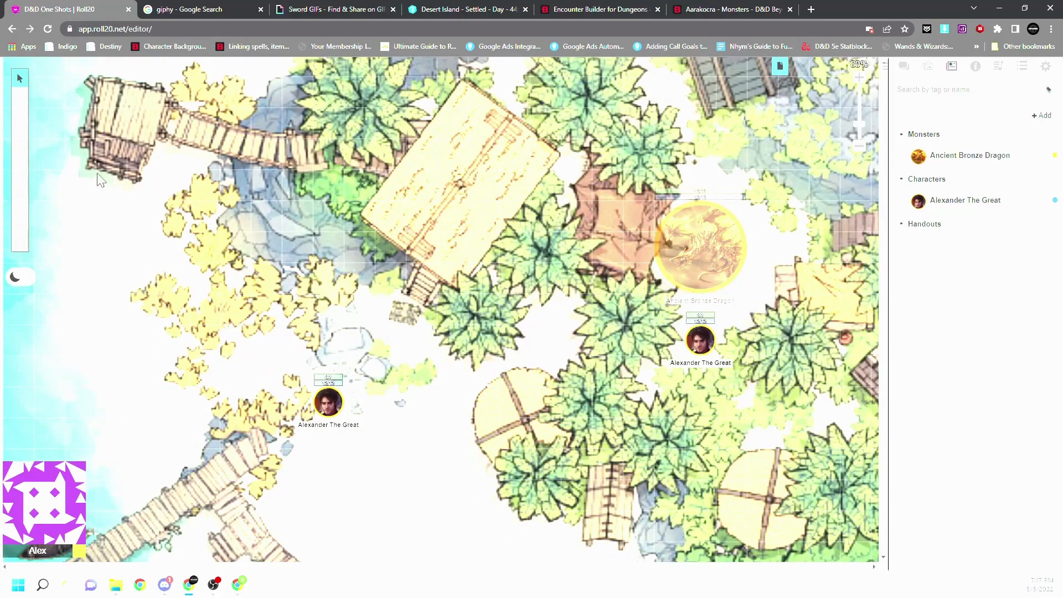
pyautogui.moveTo(21, 99)
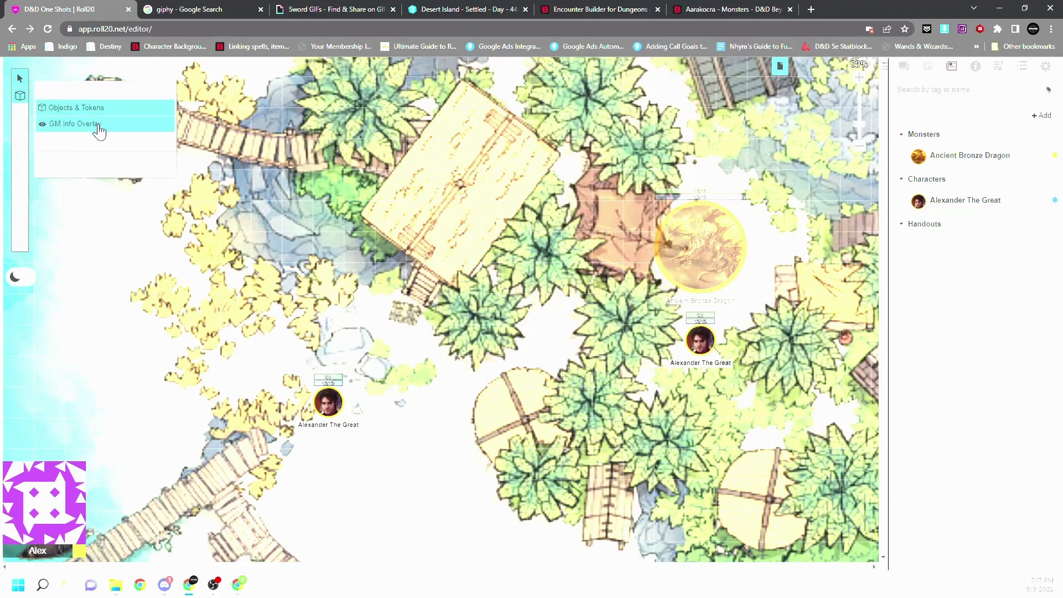
pyautogui.rightClick(708, 239)
pyautogui.moveTo(742, 242)
pyautogui.click(798, 235)
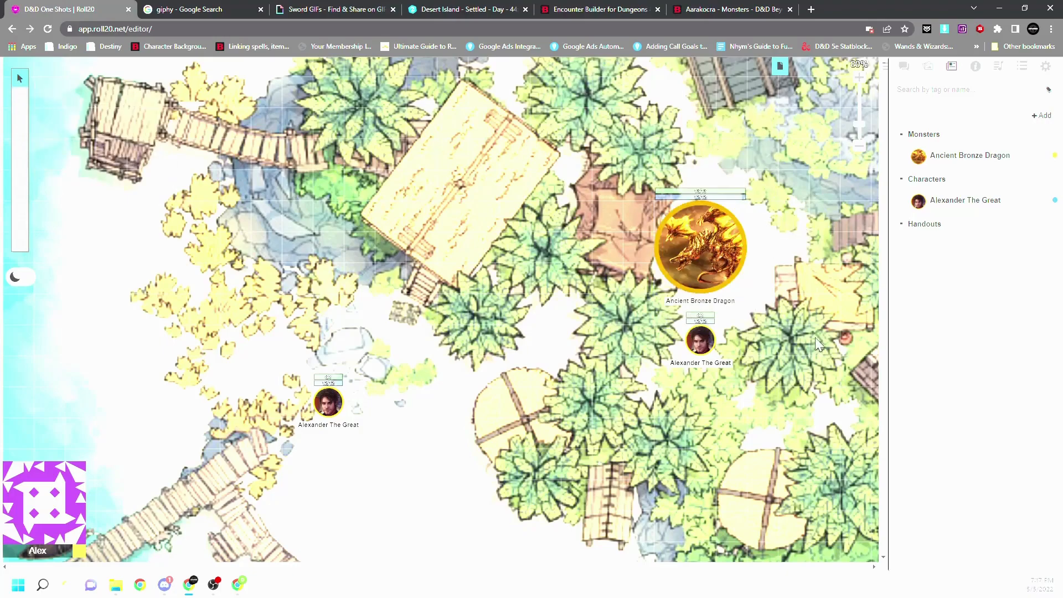
# Reframe the island map around the dragon and its surroundings and switch to a different editing layer.
pyautogui.click(861, 147)
pyautogui.click(860, 148)
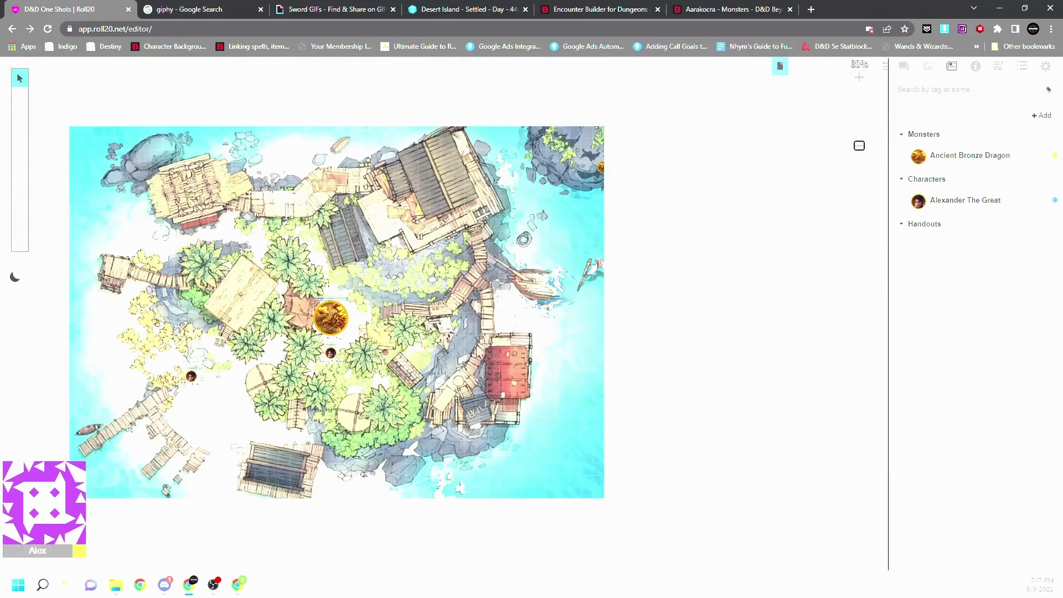
pyautogui.click(860, 77)
pyautogui.click(860, 77)
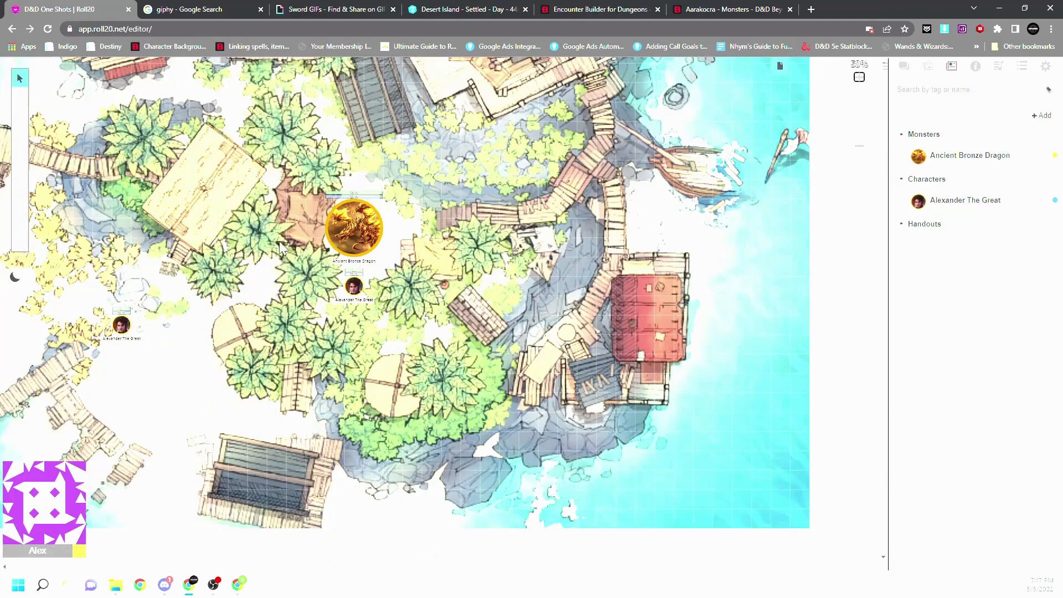
pyautogui.scroll(4, 454, 348)
pyautogui.scroll(-2, 446, 306)
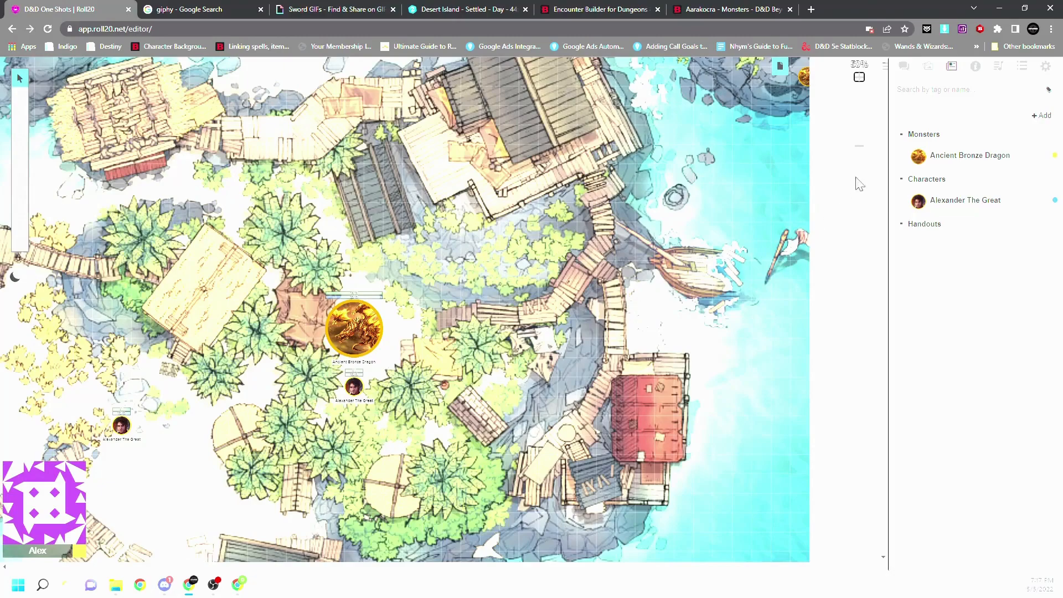
pyautogui.moveTo(25, 102)
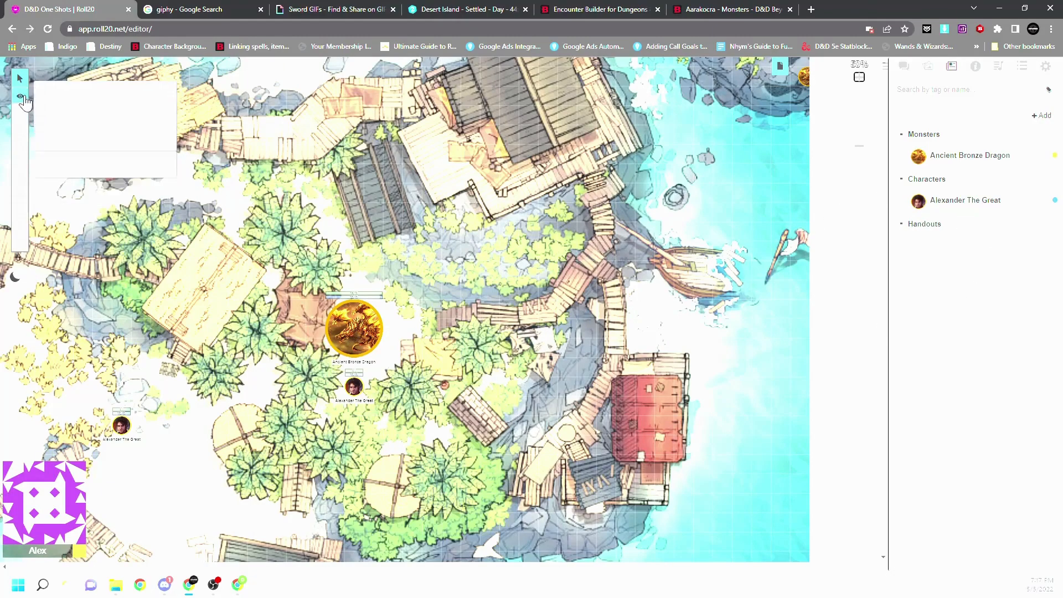
pyautogui.click(72, 142)
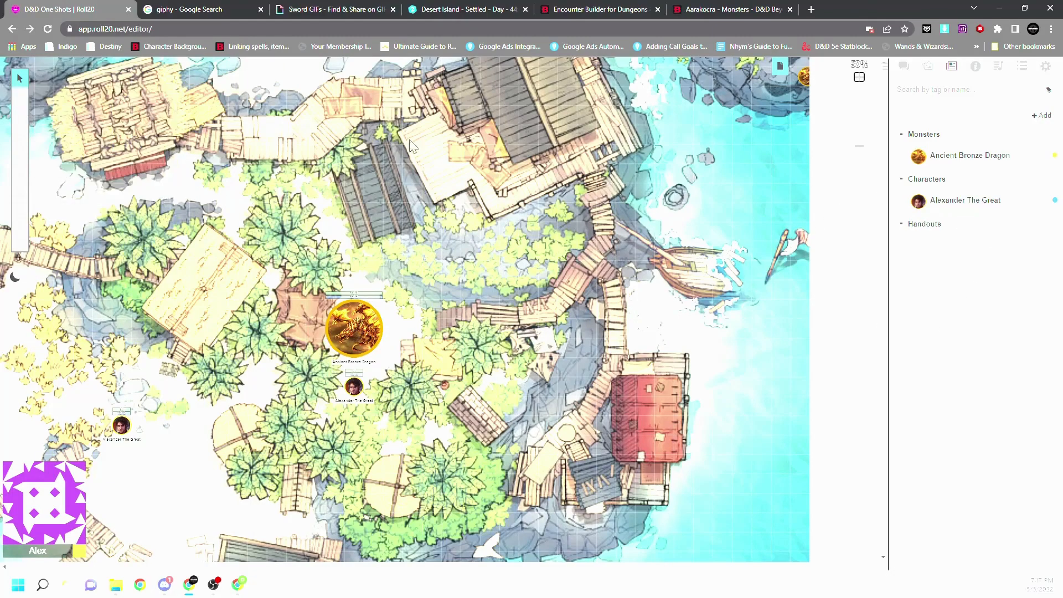